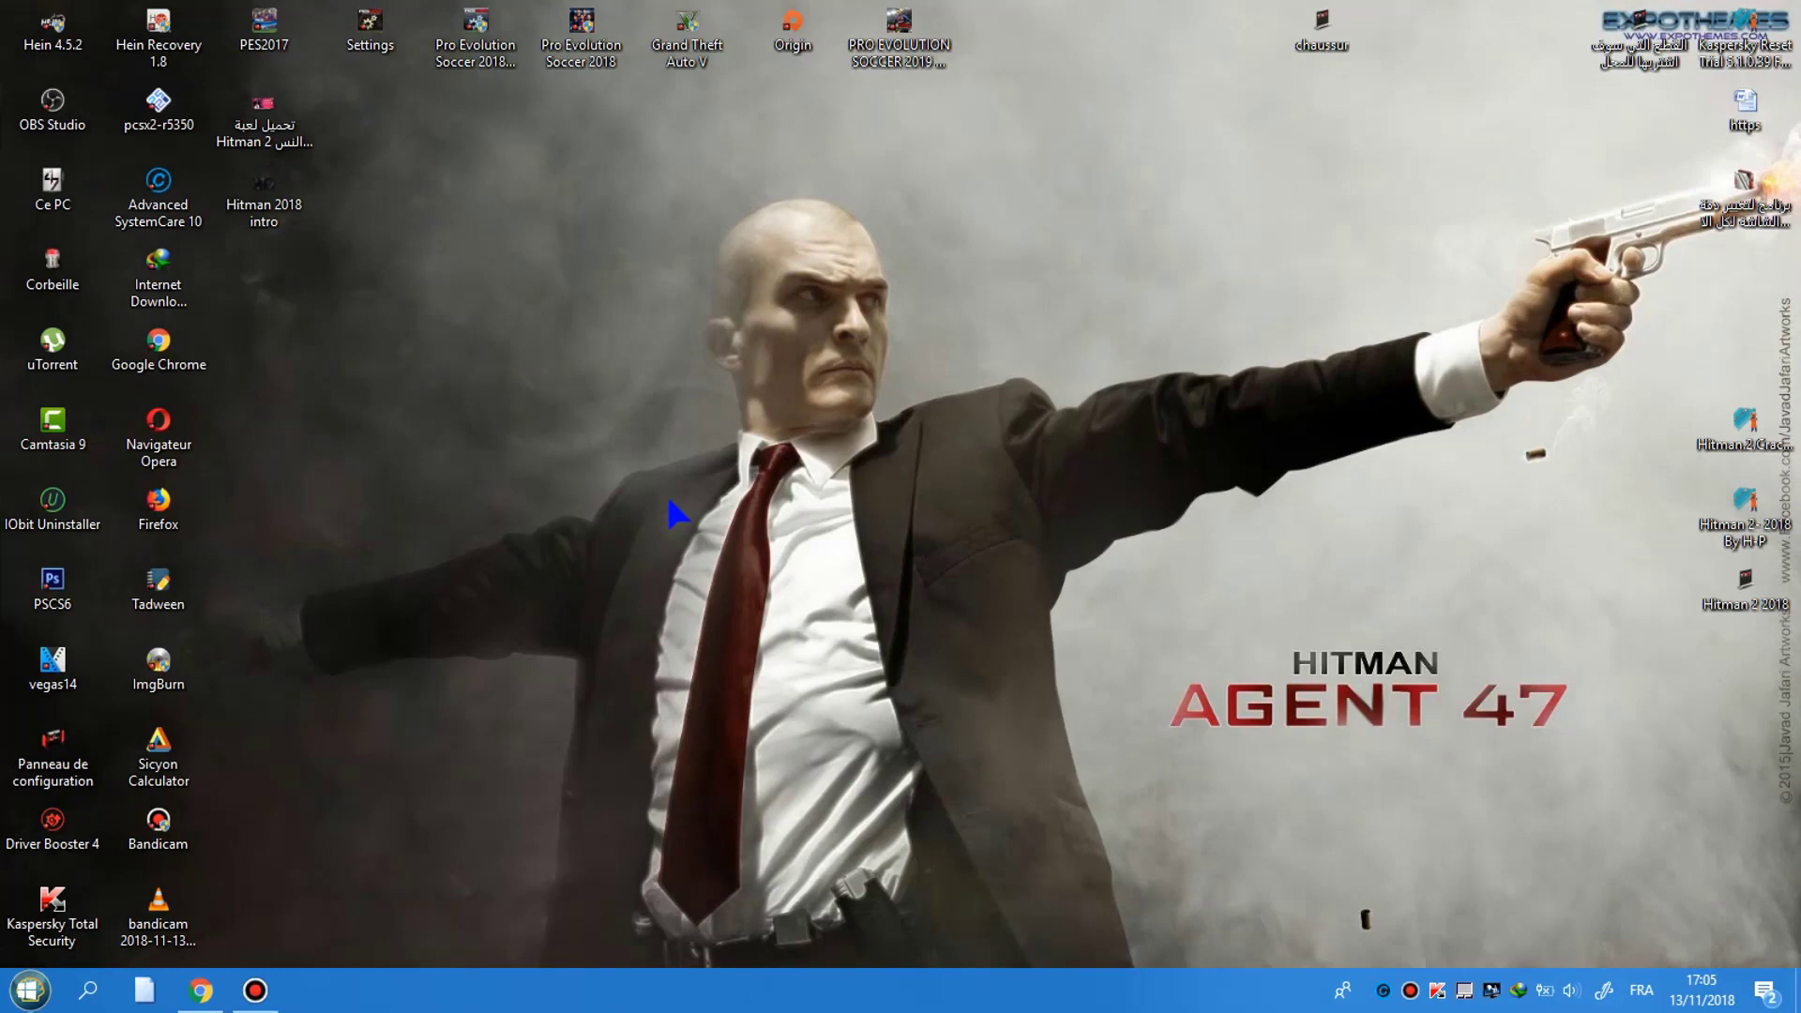
Open the Hitman 2 2018 text file on the desktop, look over its download links, and close it.
double_click(1725, 595)
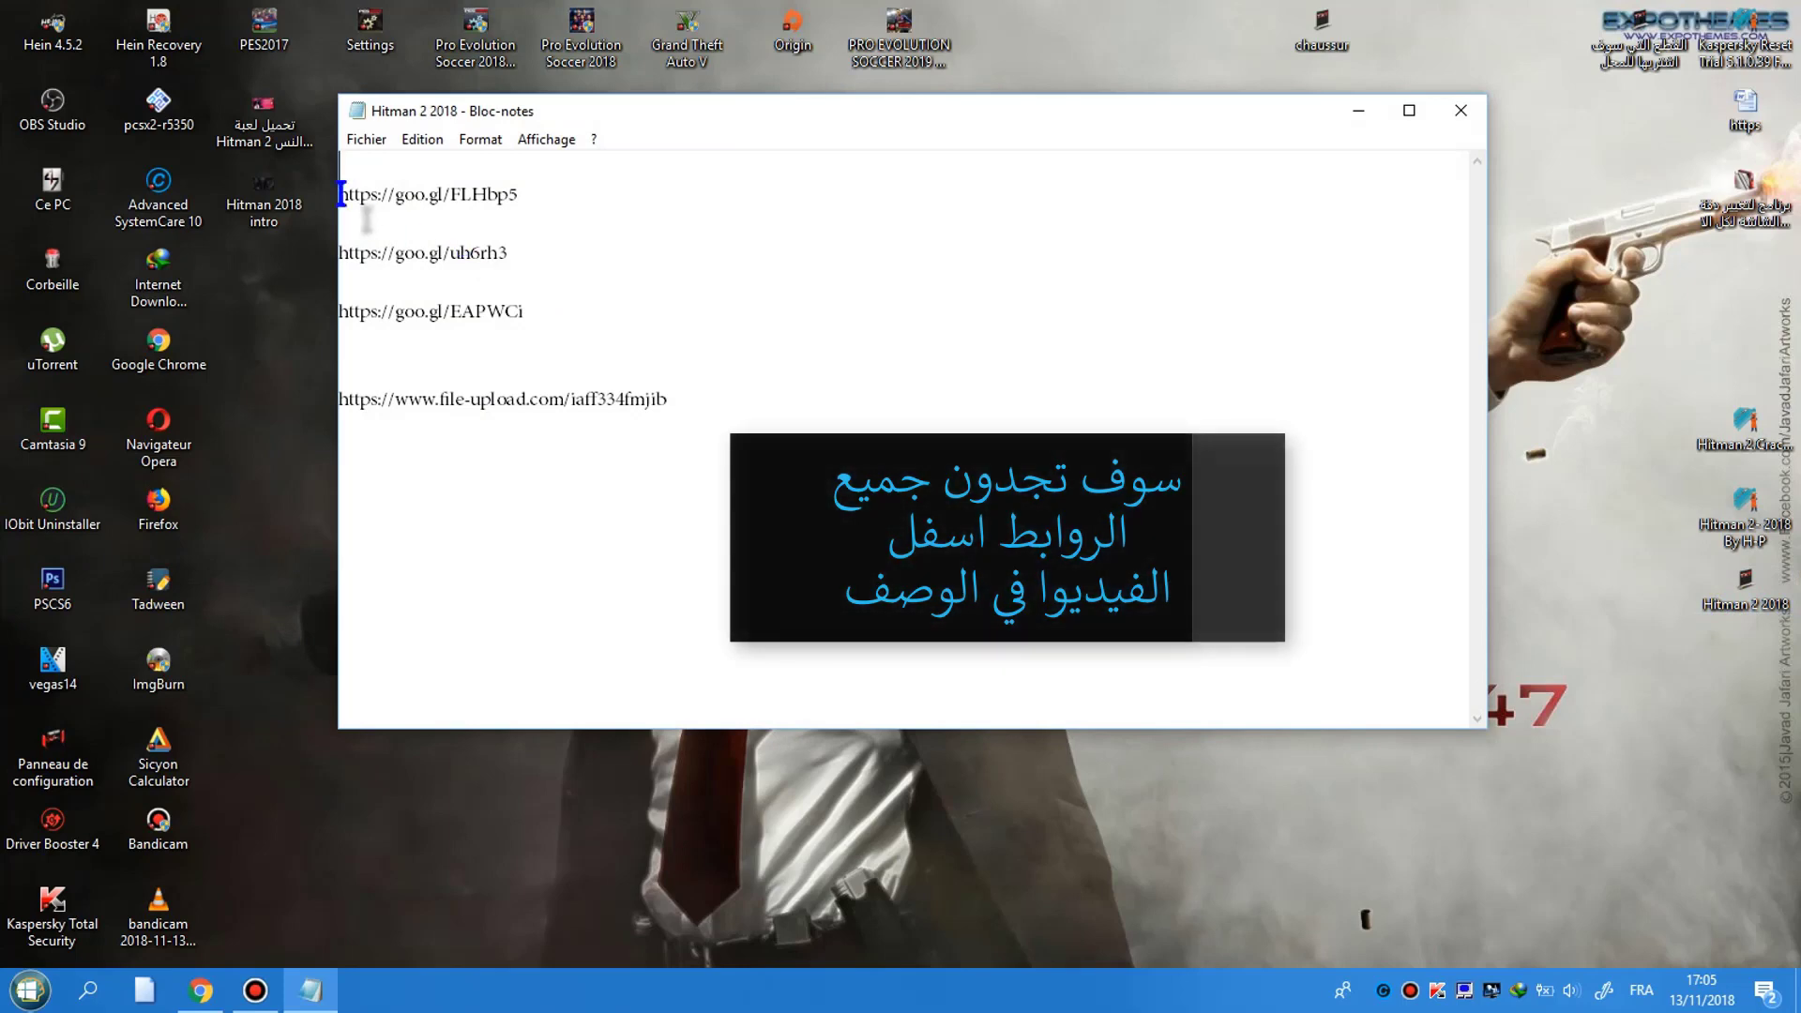
drag(340, 194, 563, 319)
click(1465, 115)
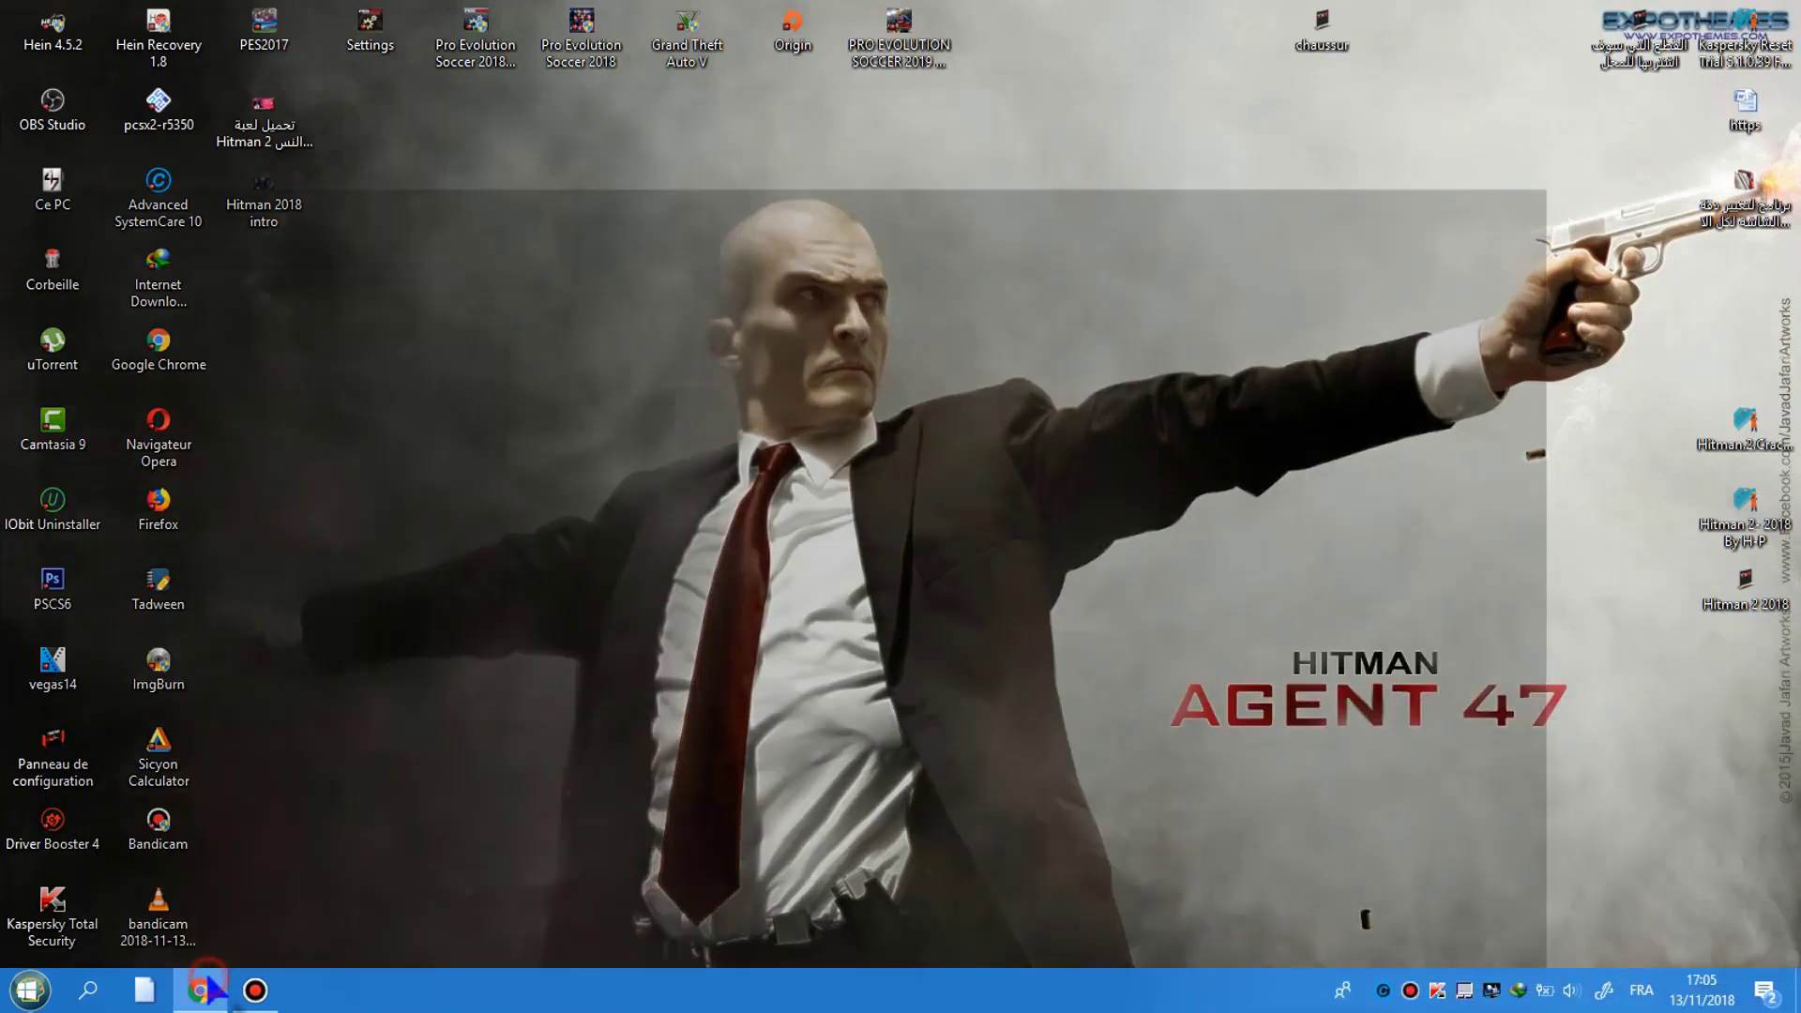
Switch to Chrome and examine the Hitman 2 post's game information, download size, and minimum and recommended system requirements.
click(212, 986)
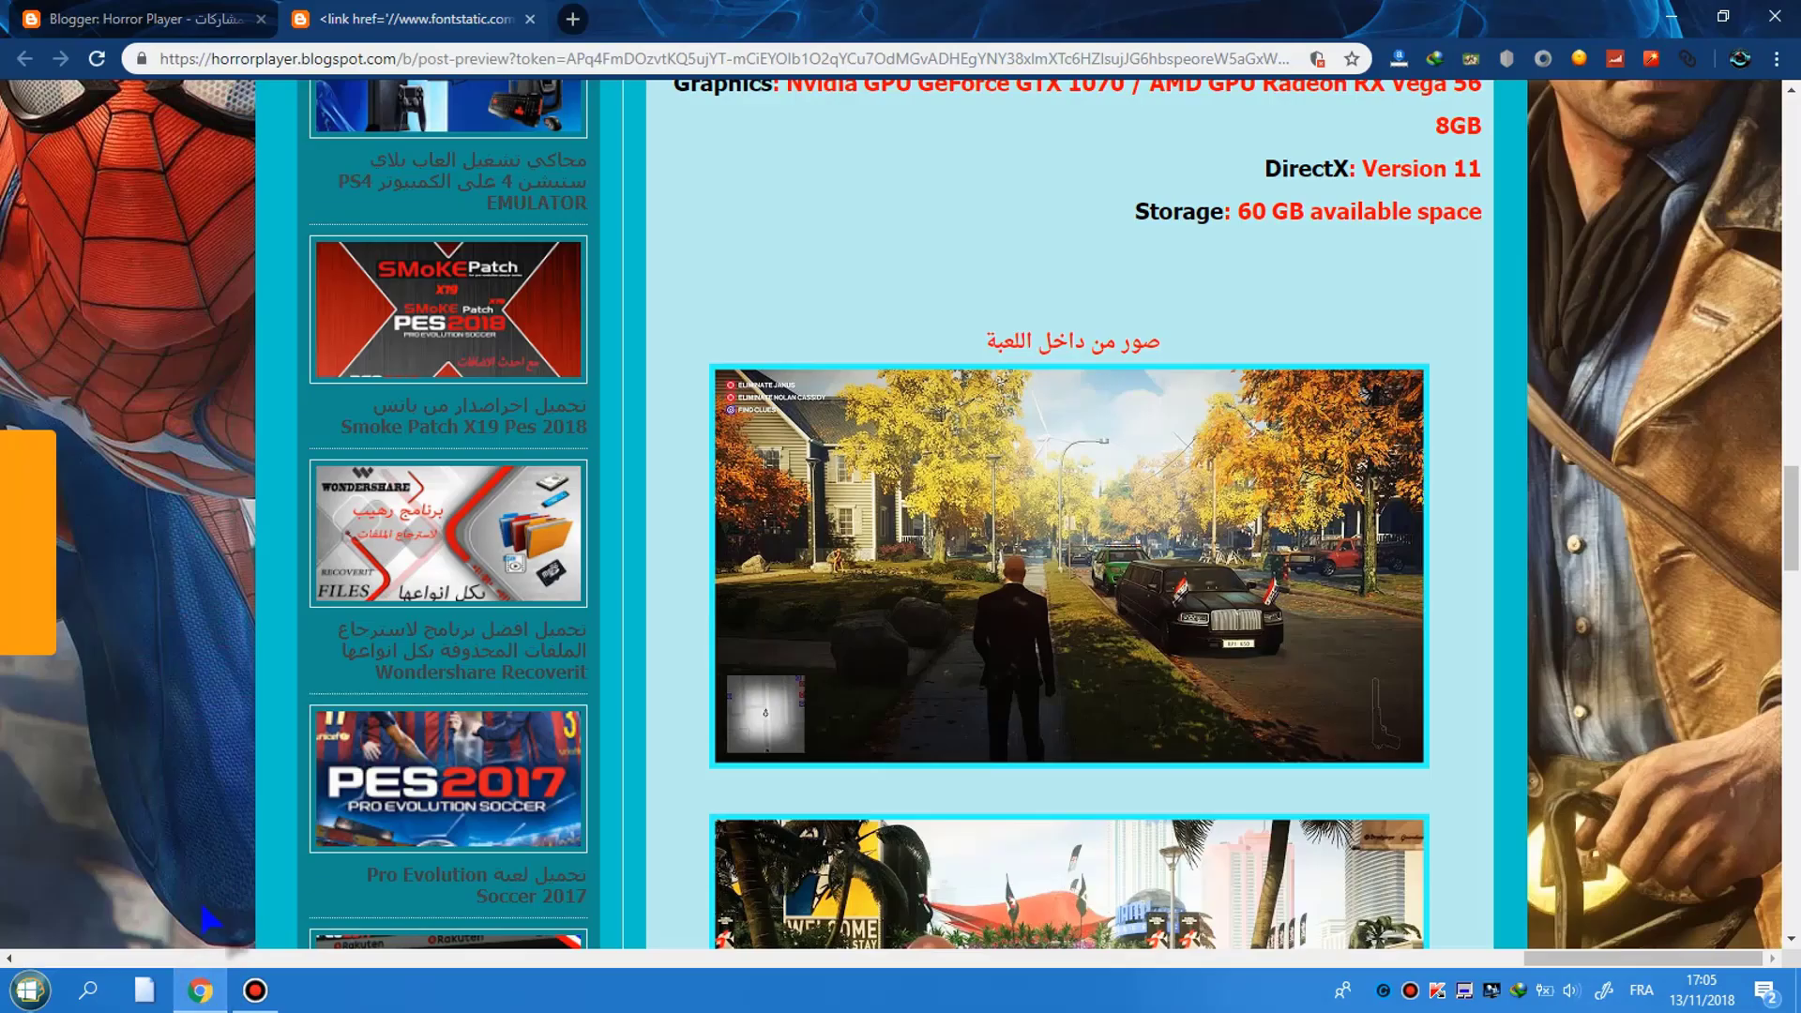
drag(397, 58, 174, 58)
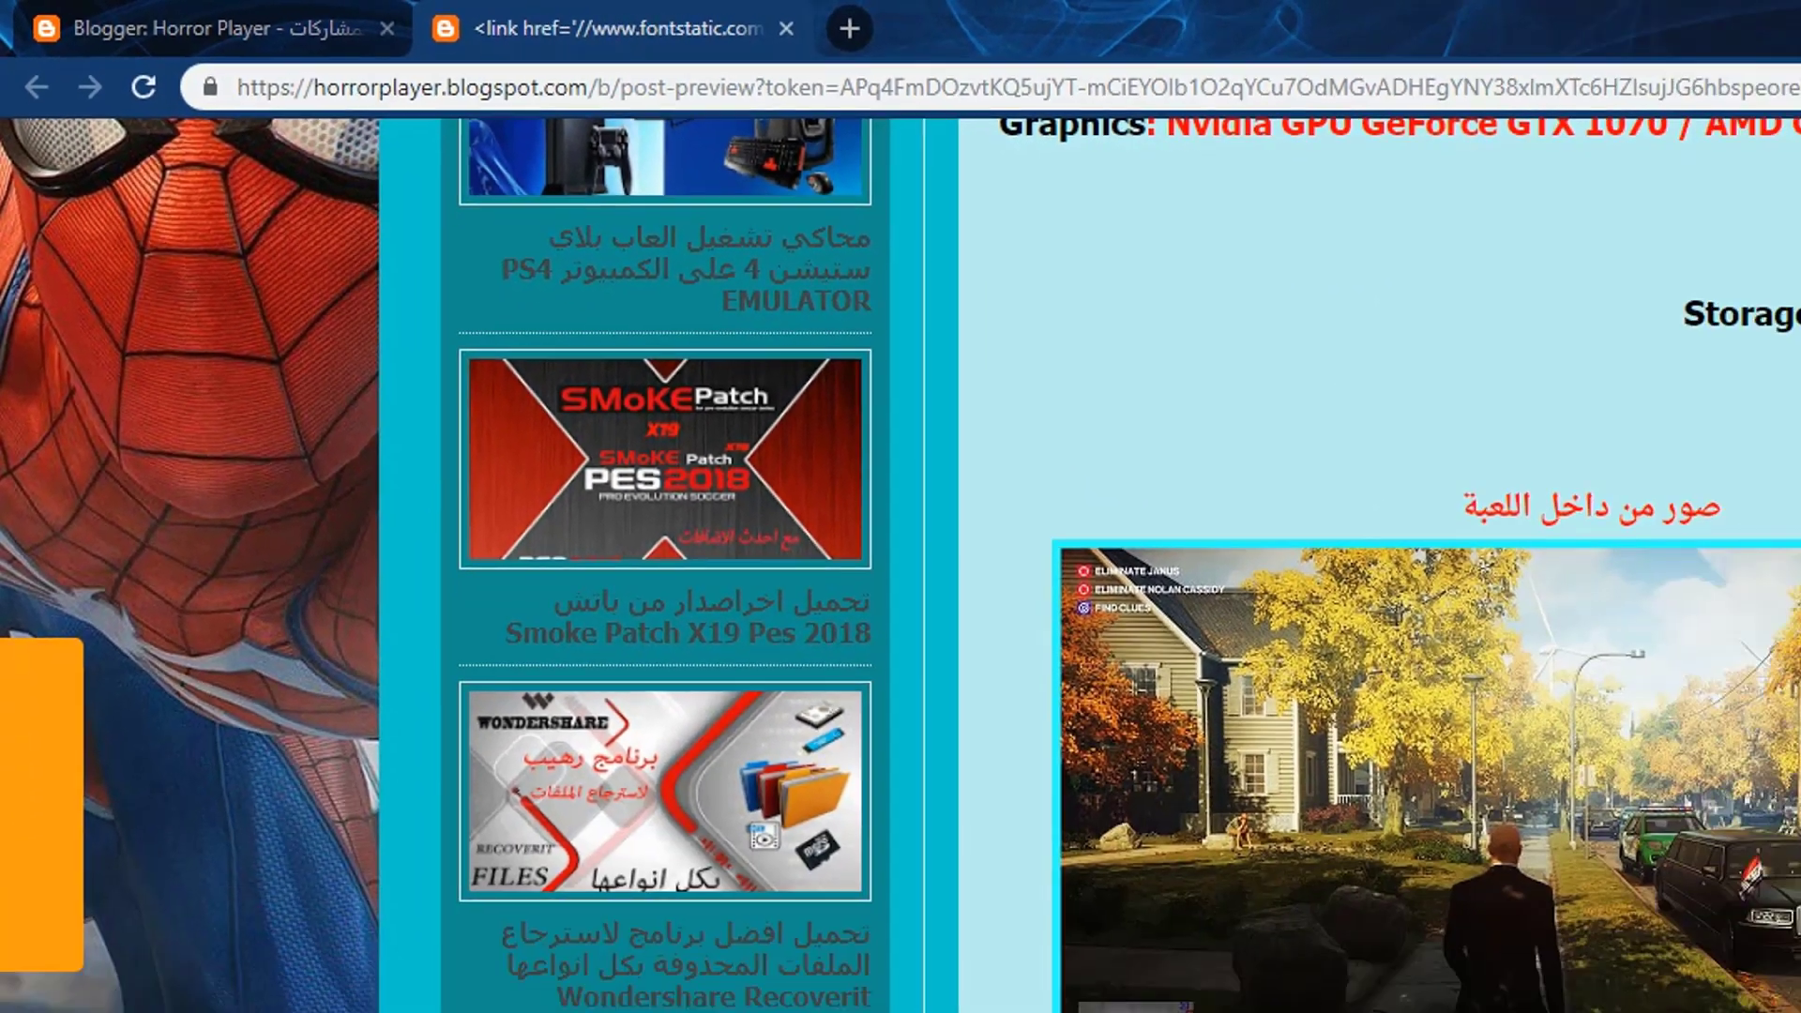
drag(1787, 525, 1761, 333)
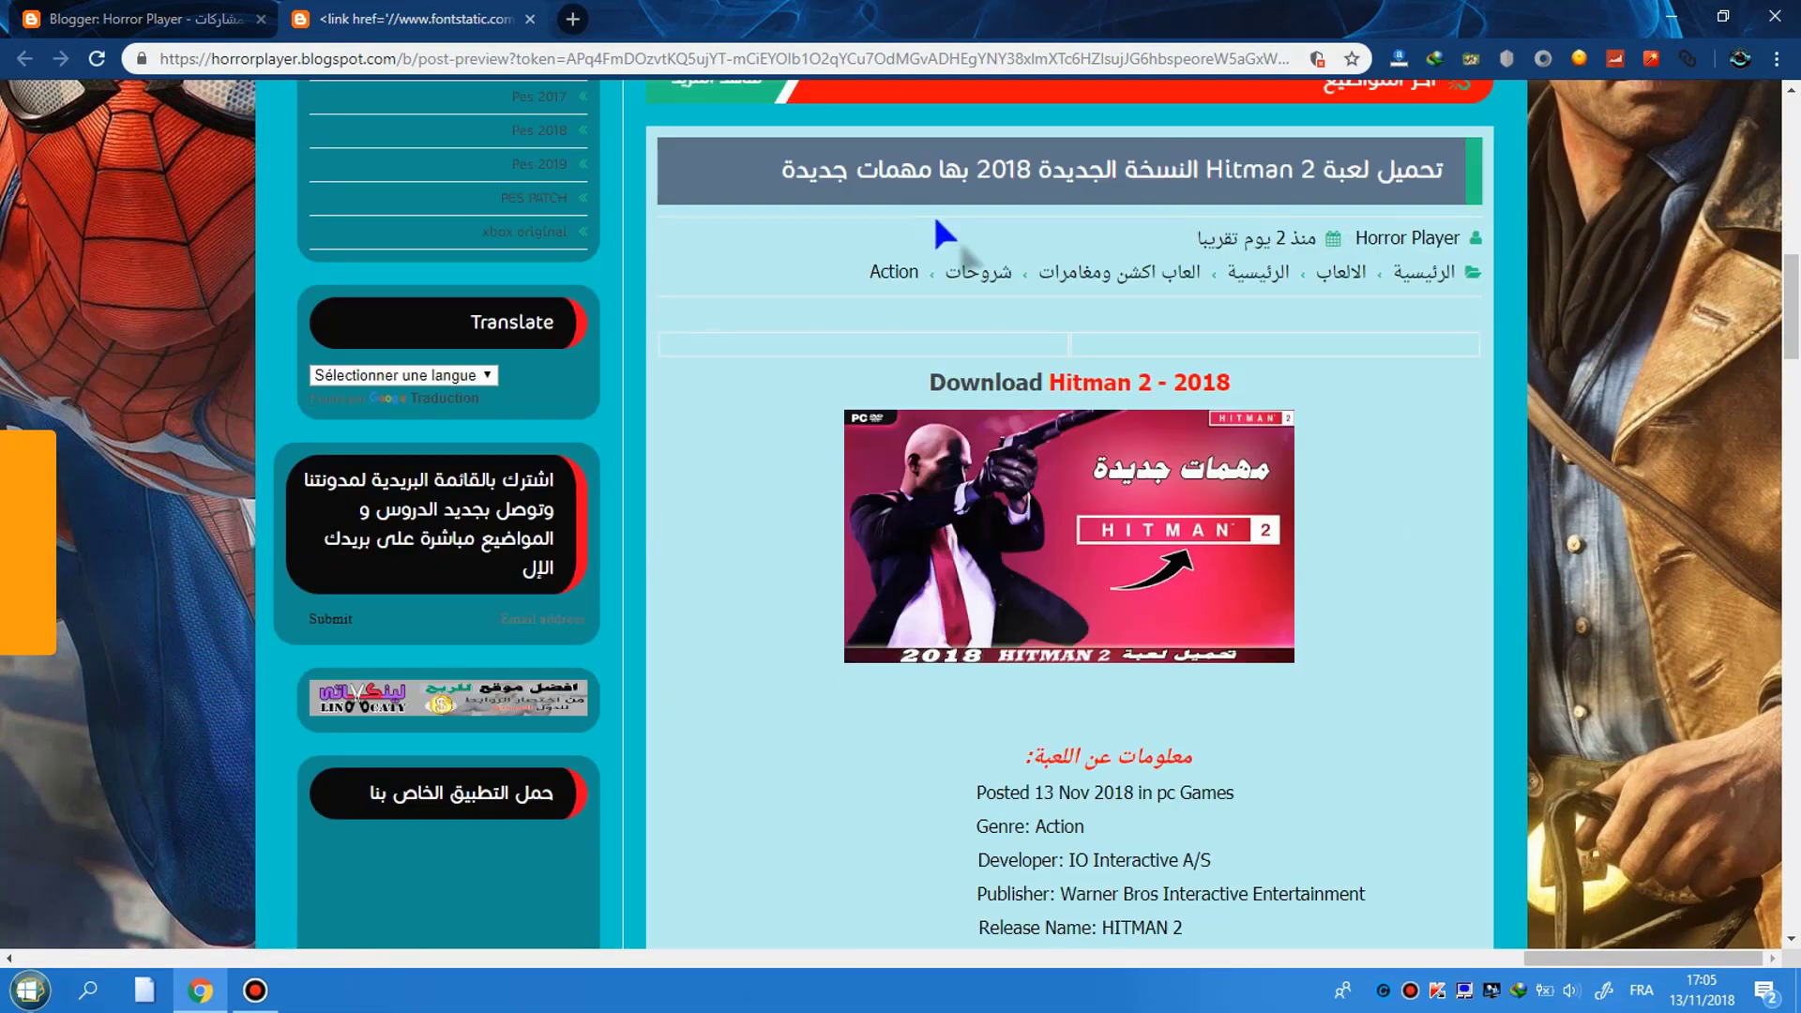
drag(1793, 324, 1794, 338)
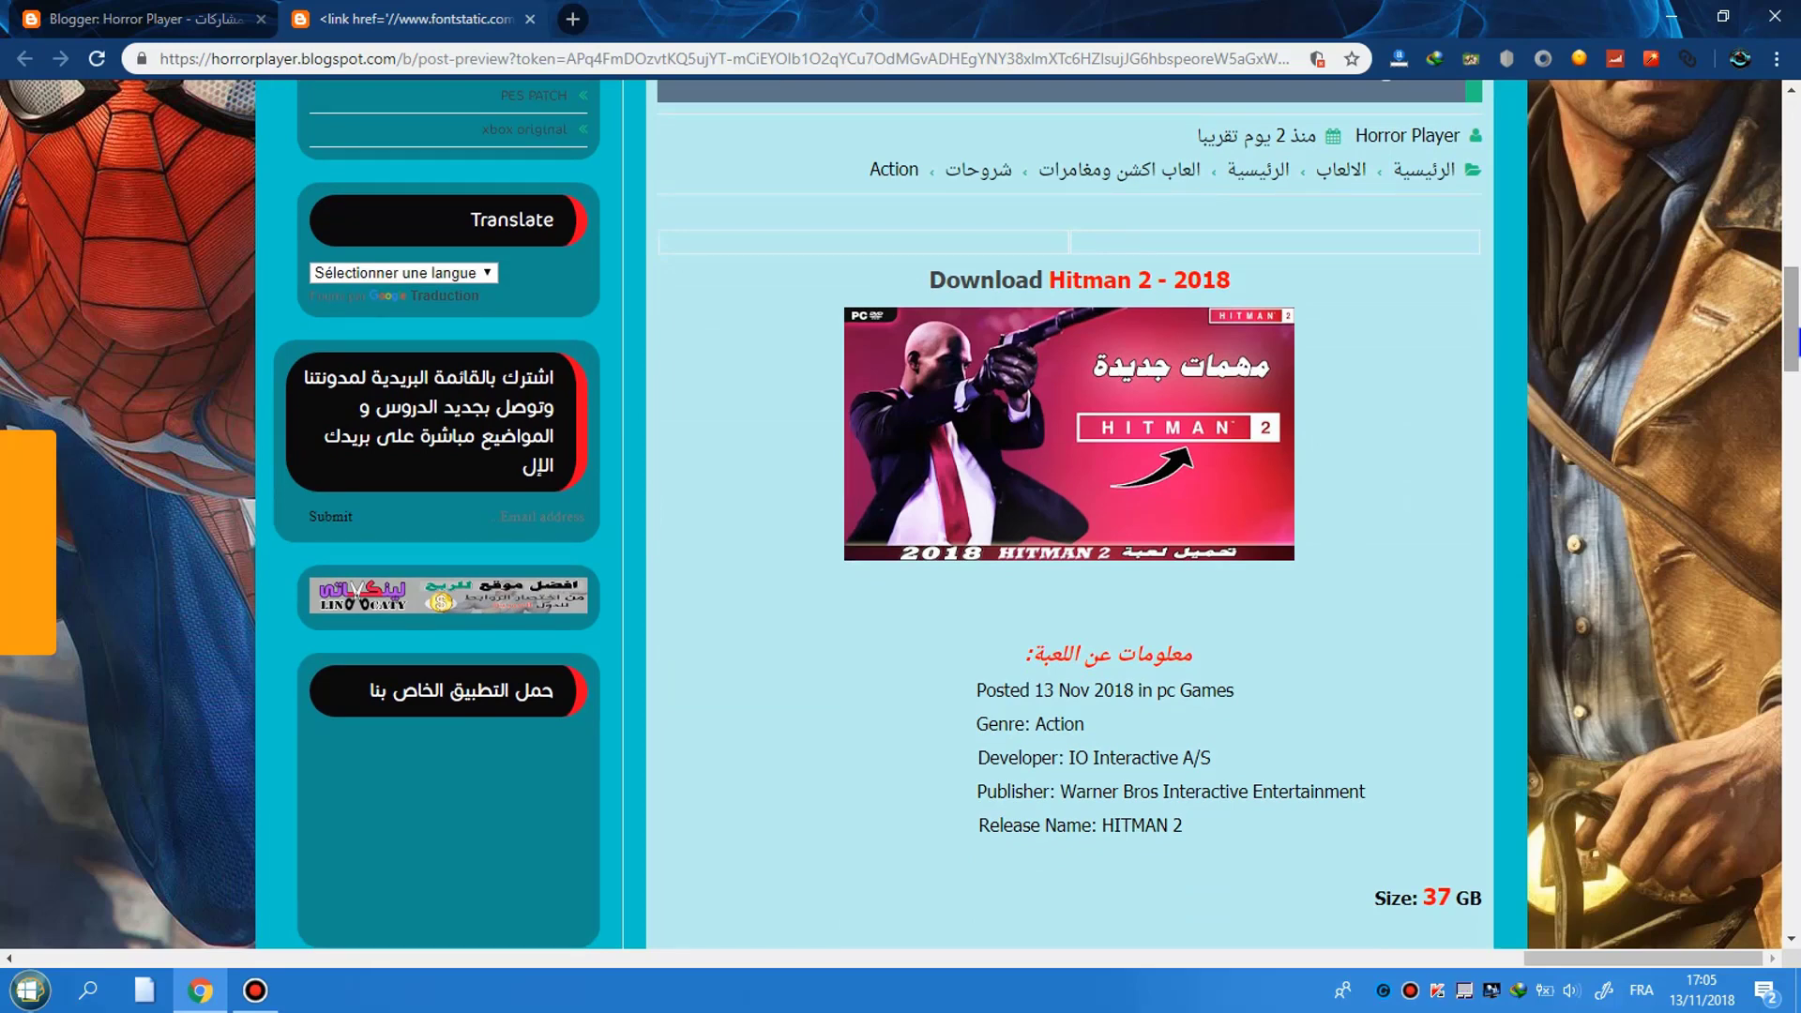
drag(1795, 338, 1792, 390)
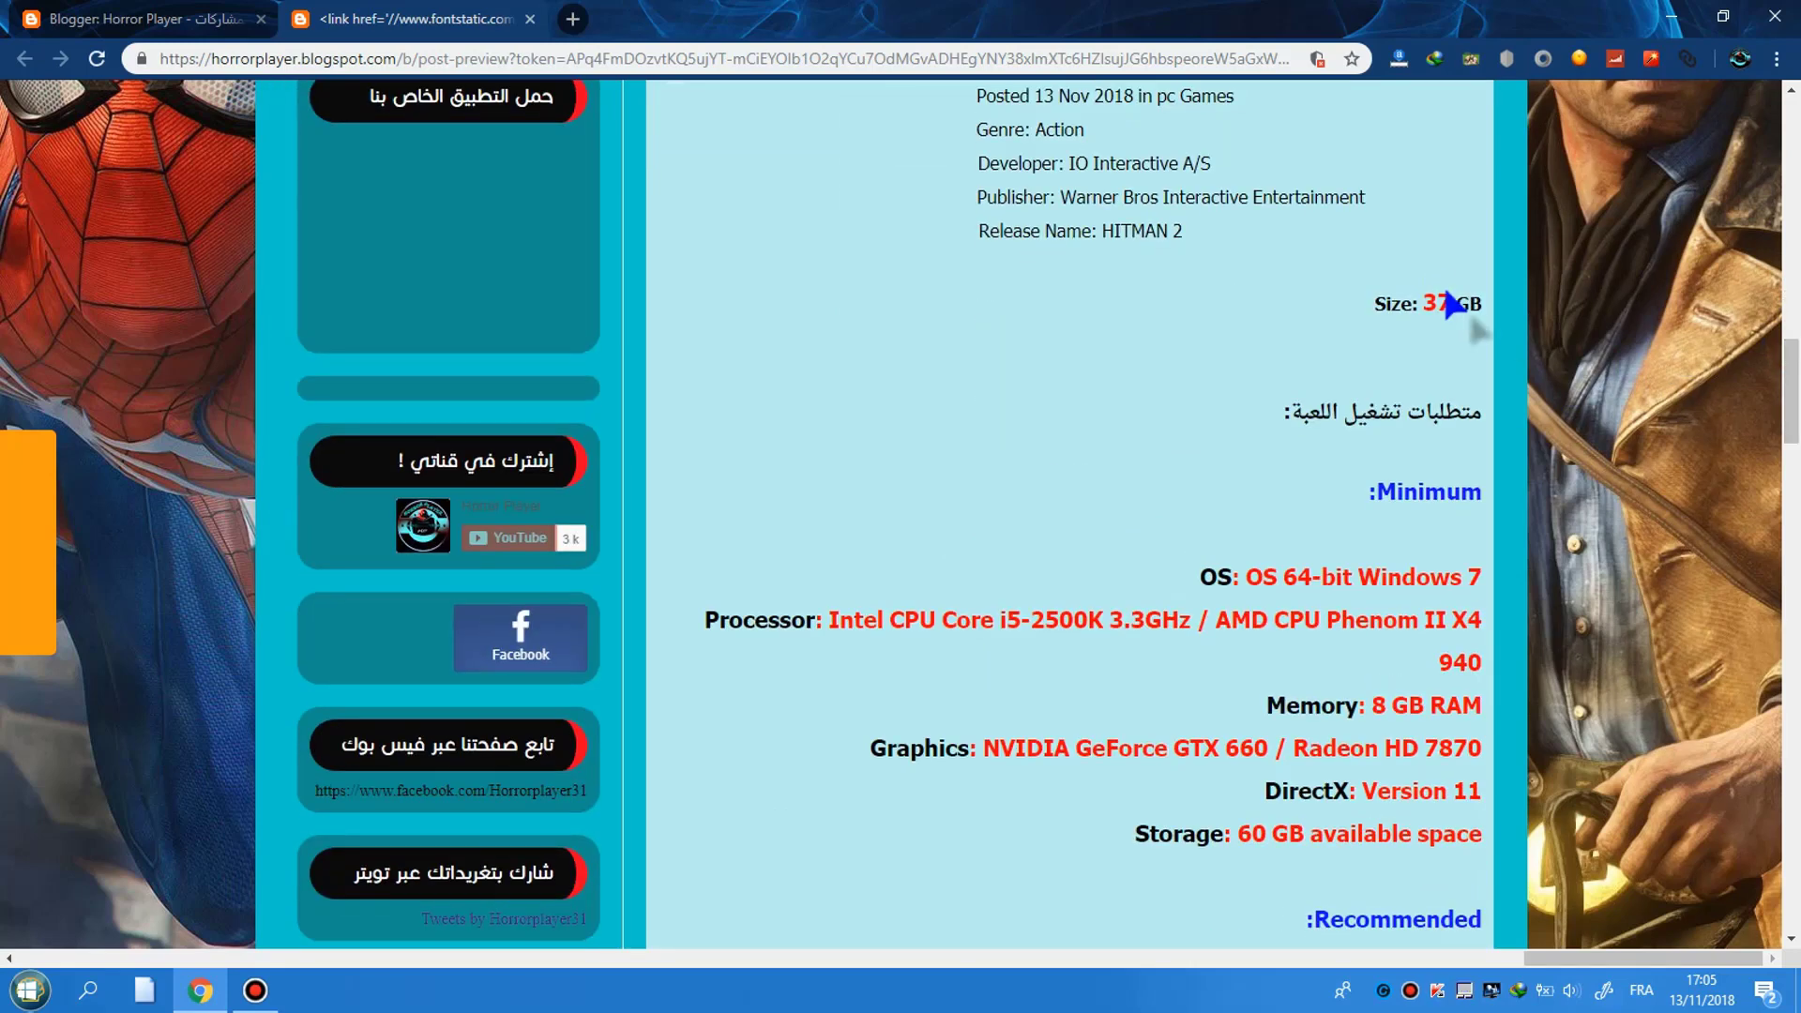
drag(1794, 410, 1793, 433)
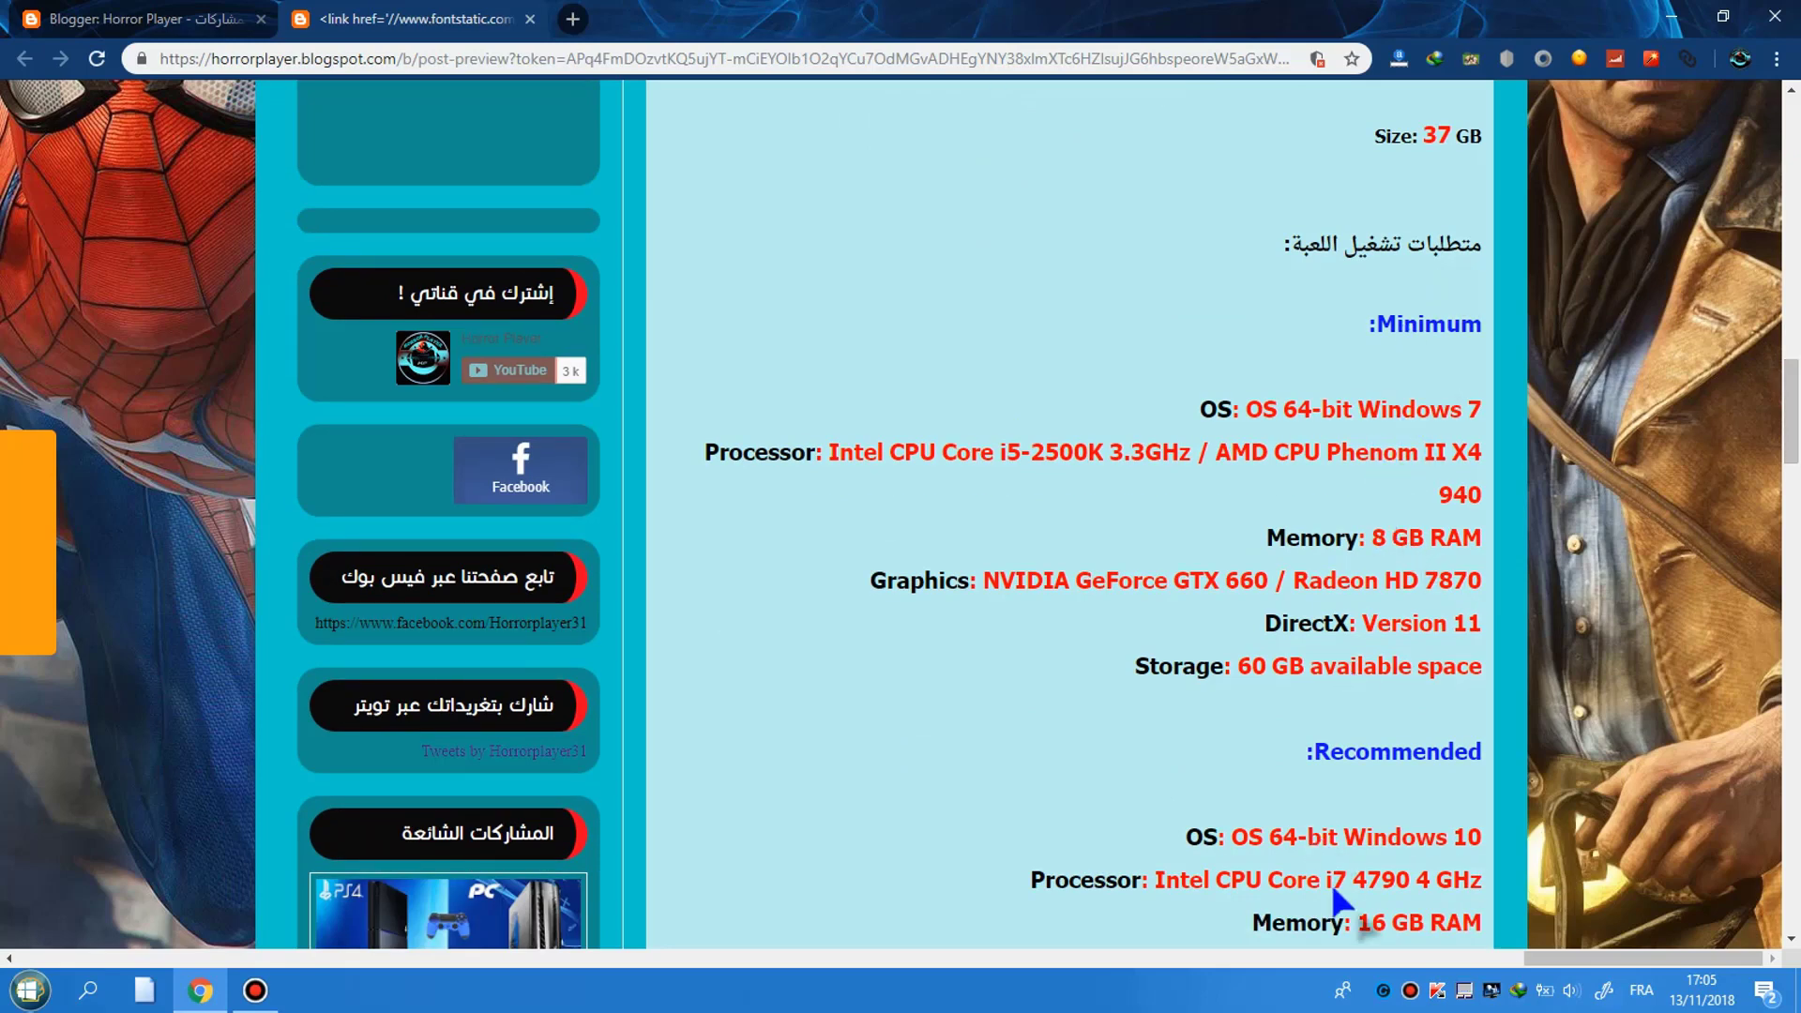
drag(1794, 389, 1794, 403)
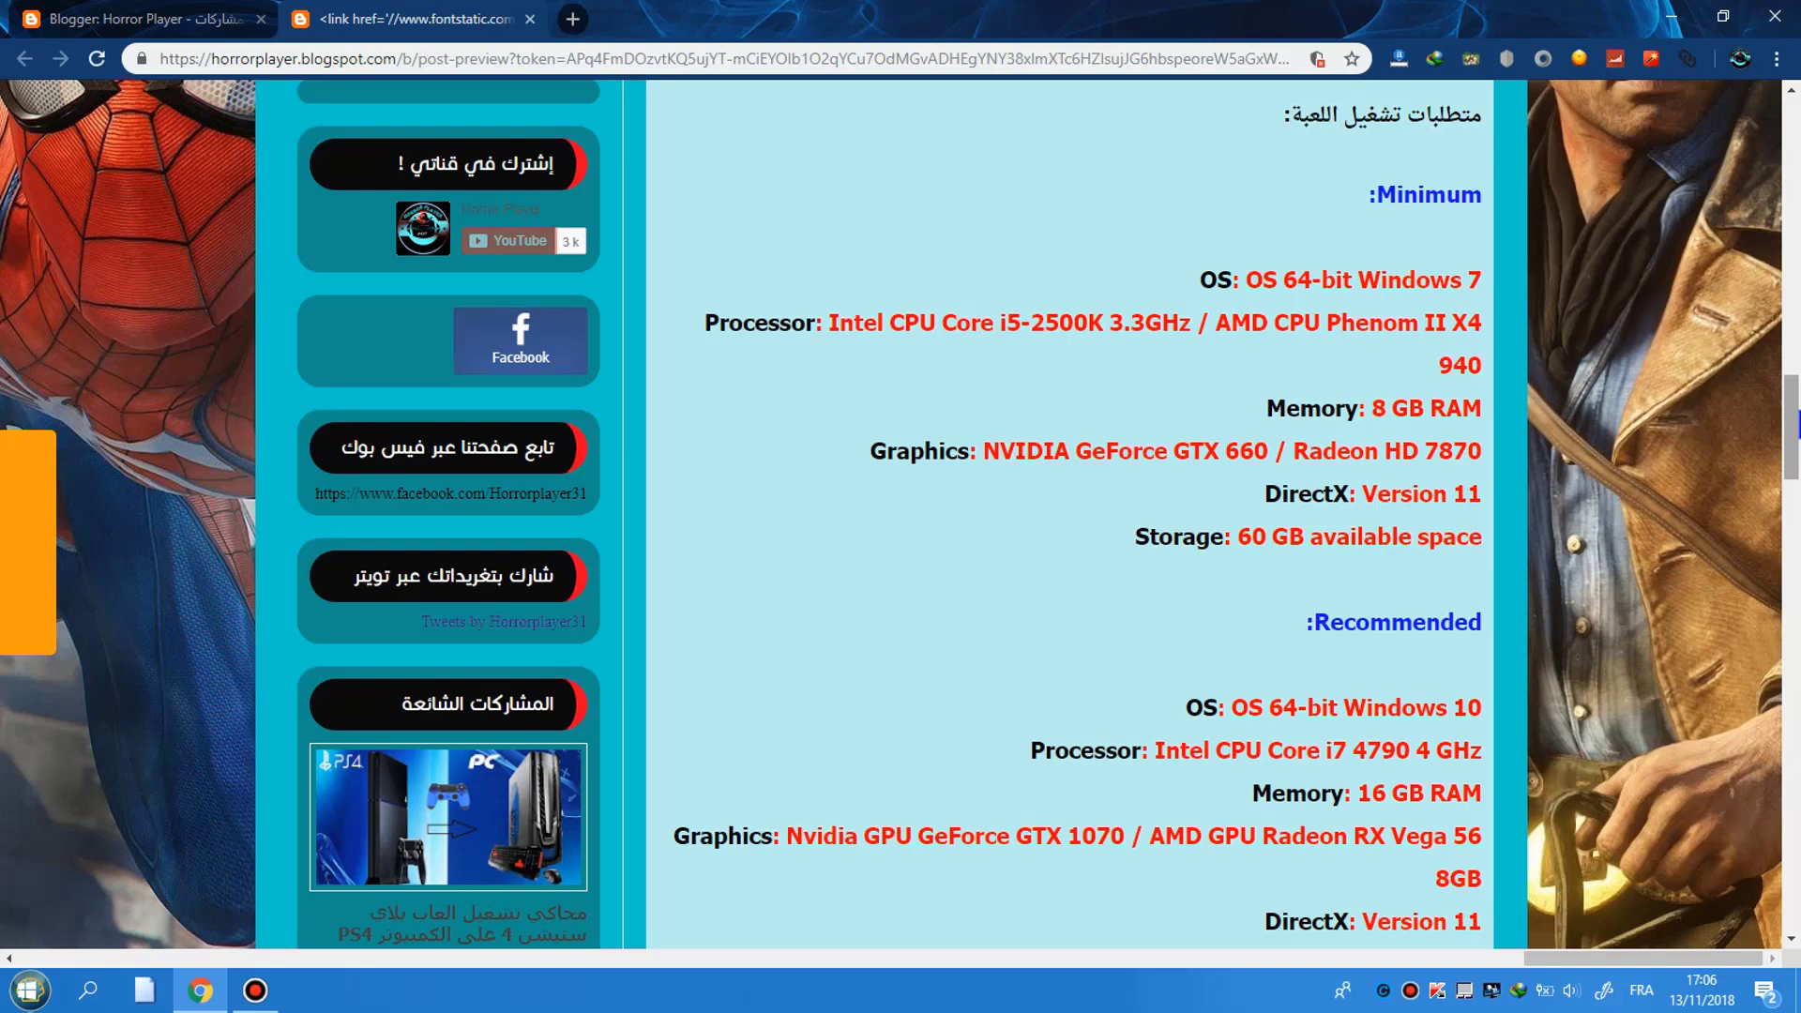
drag(1792, 427, 1791, 540)
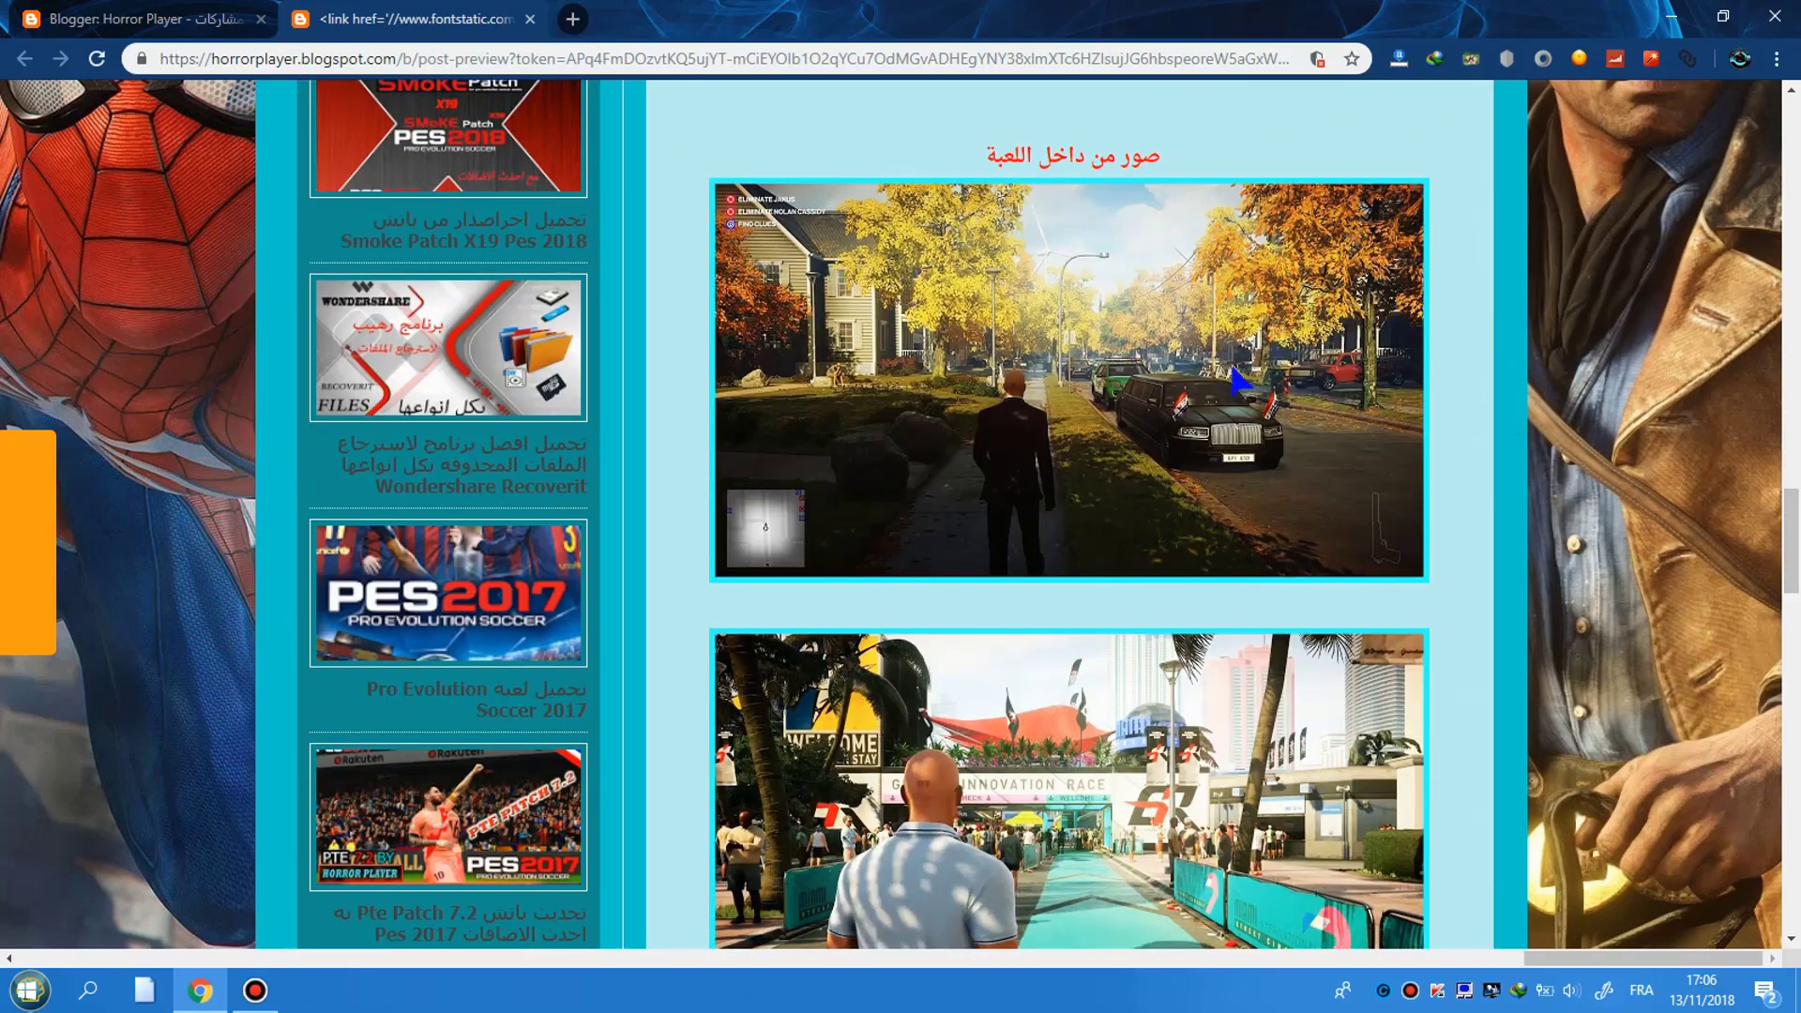
Look through the post's in-game screenshots down to the game download links, and minimize the browser.
scroll(1234, 367, down, 1)
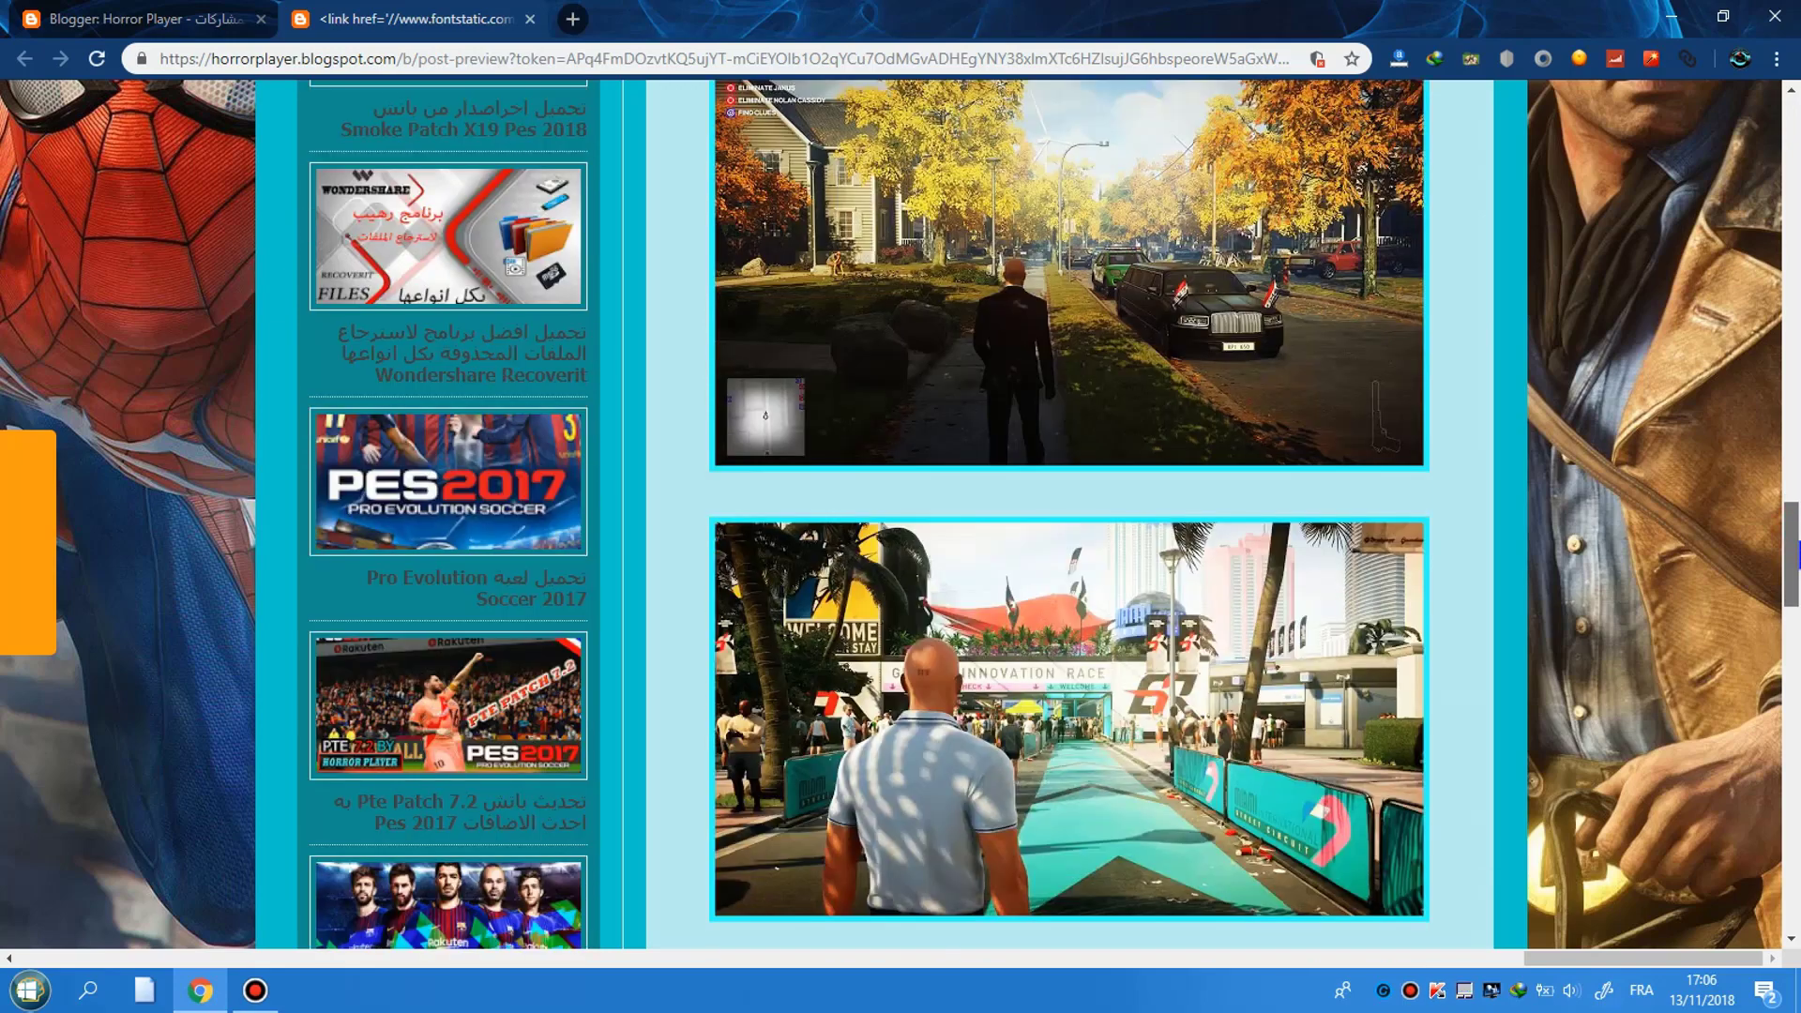
scroll(1793, 593, down, 1)
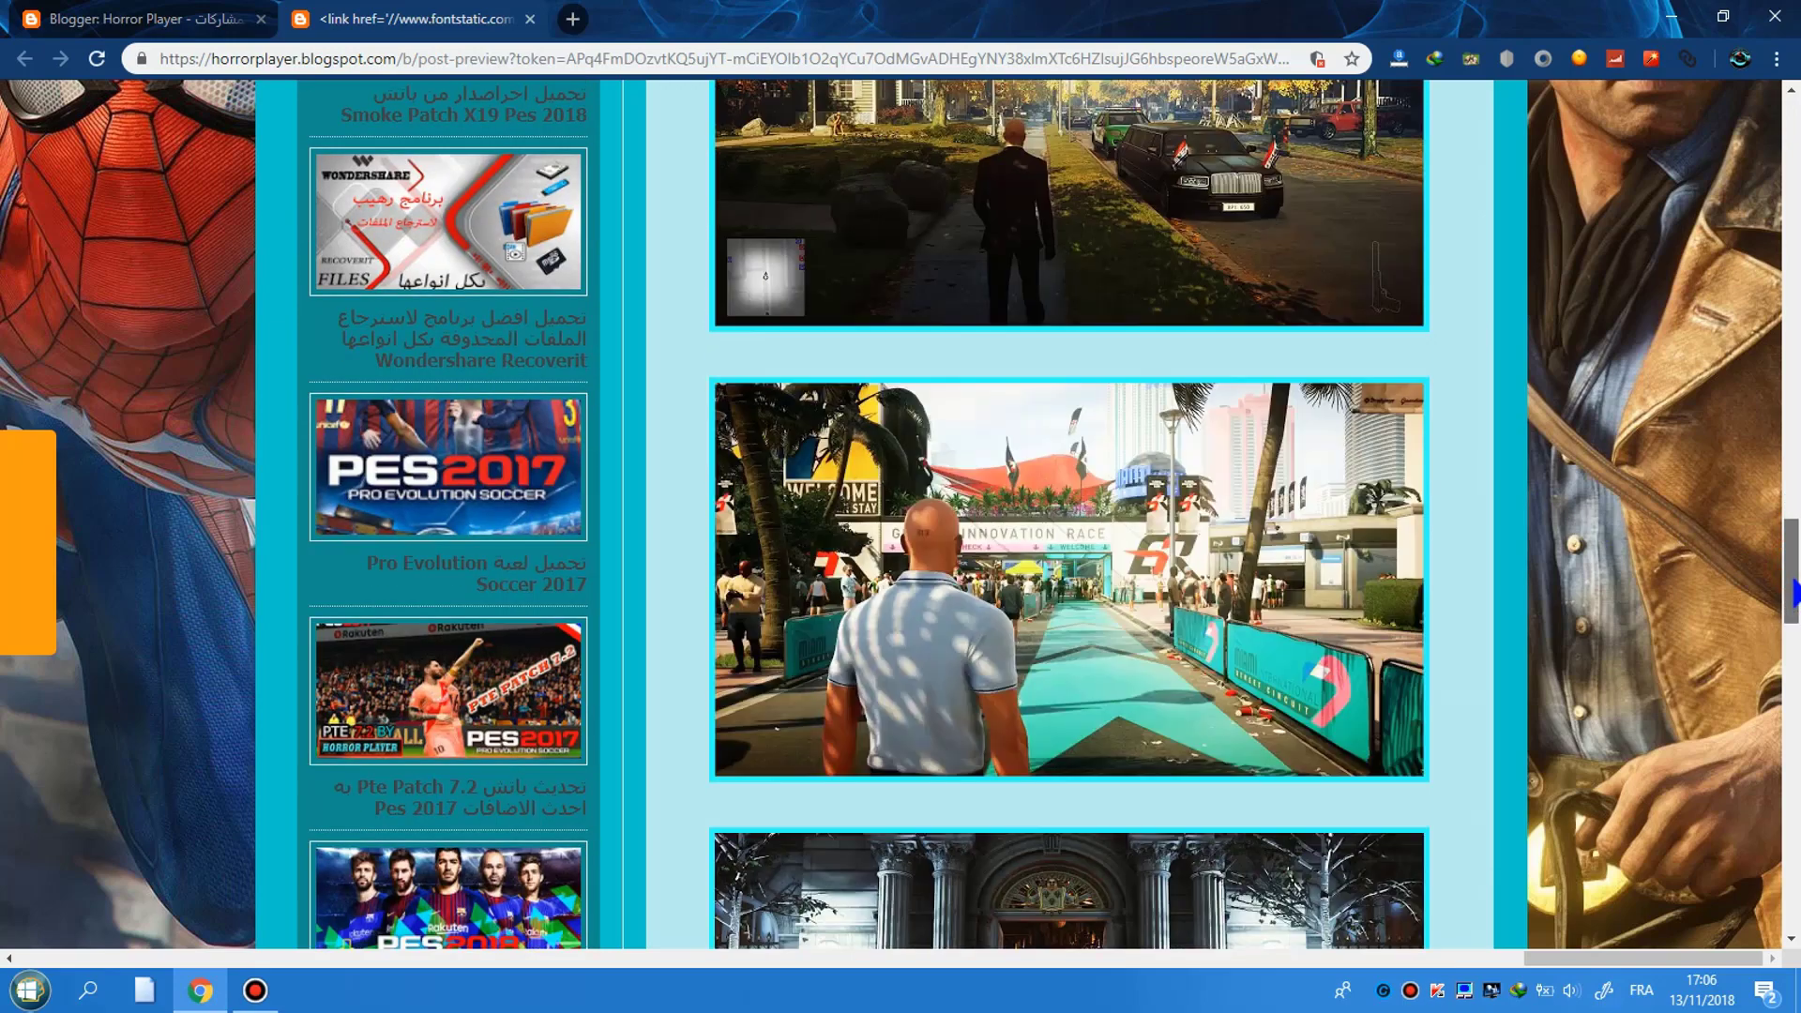
scroll(1793, 593, down, 8)
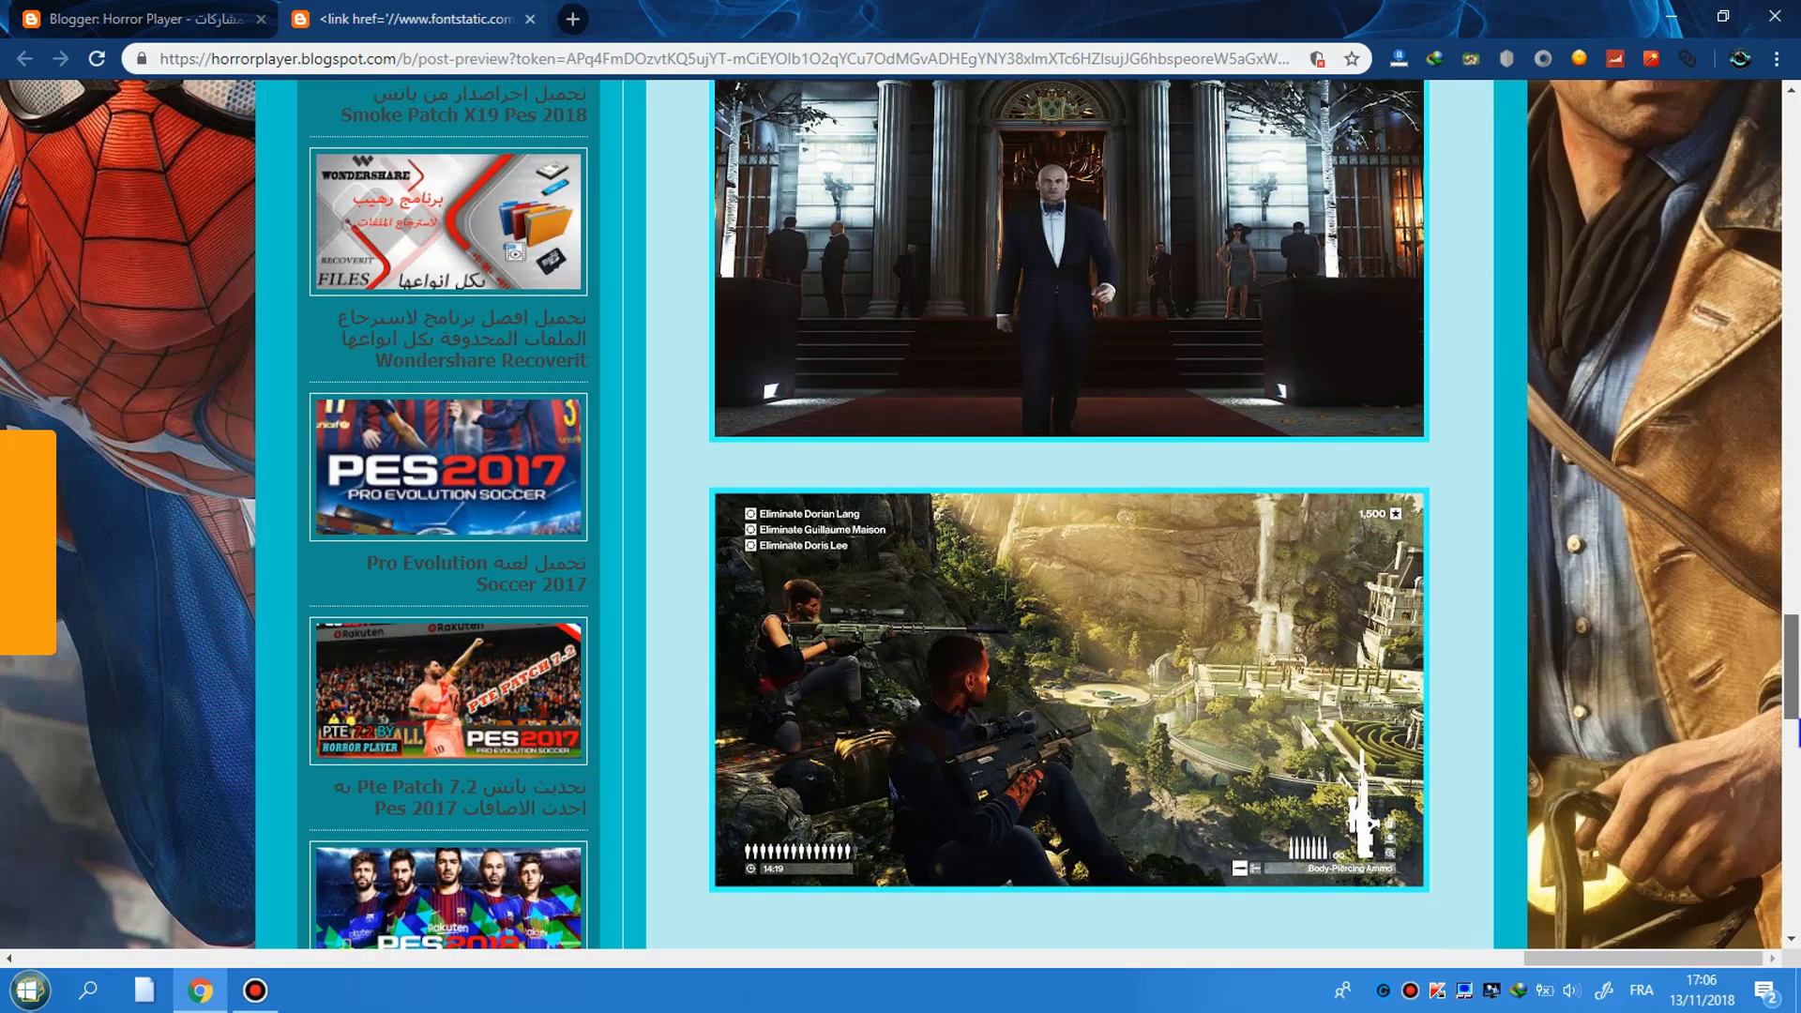
scroll(1273, 589, down, 2)
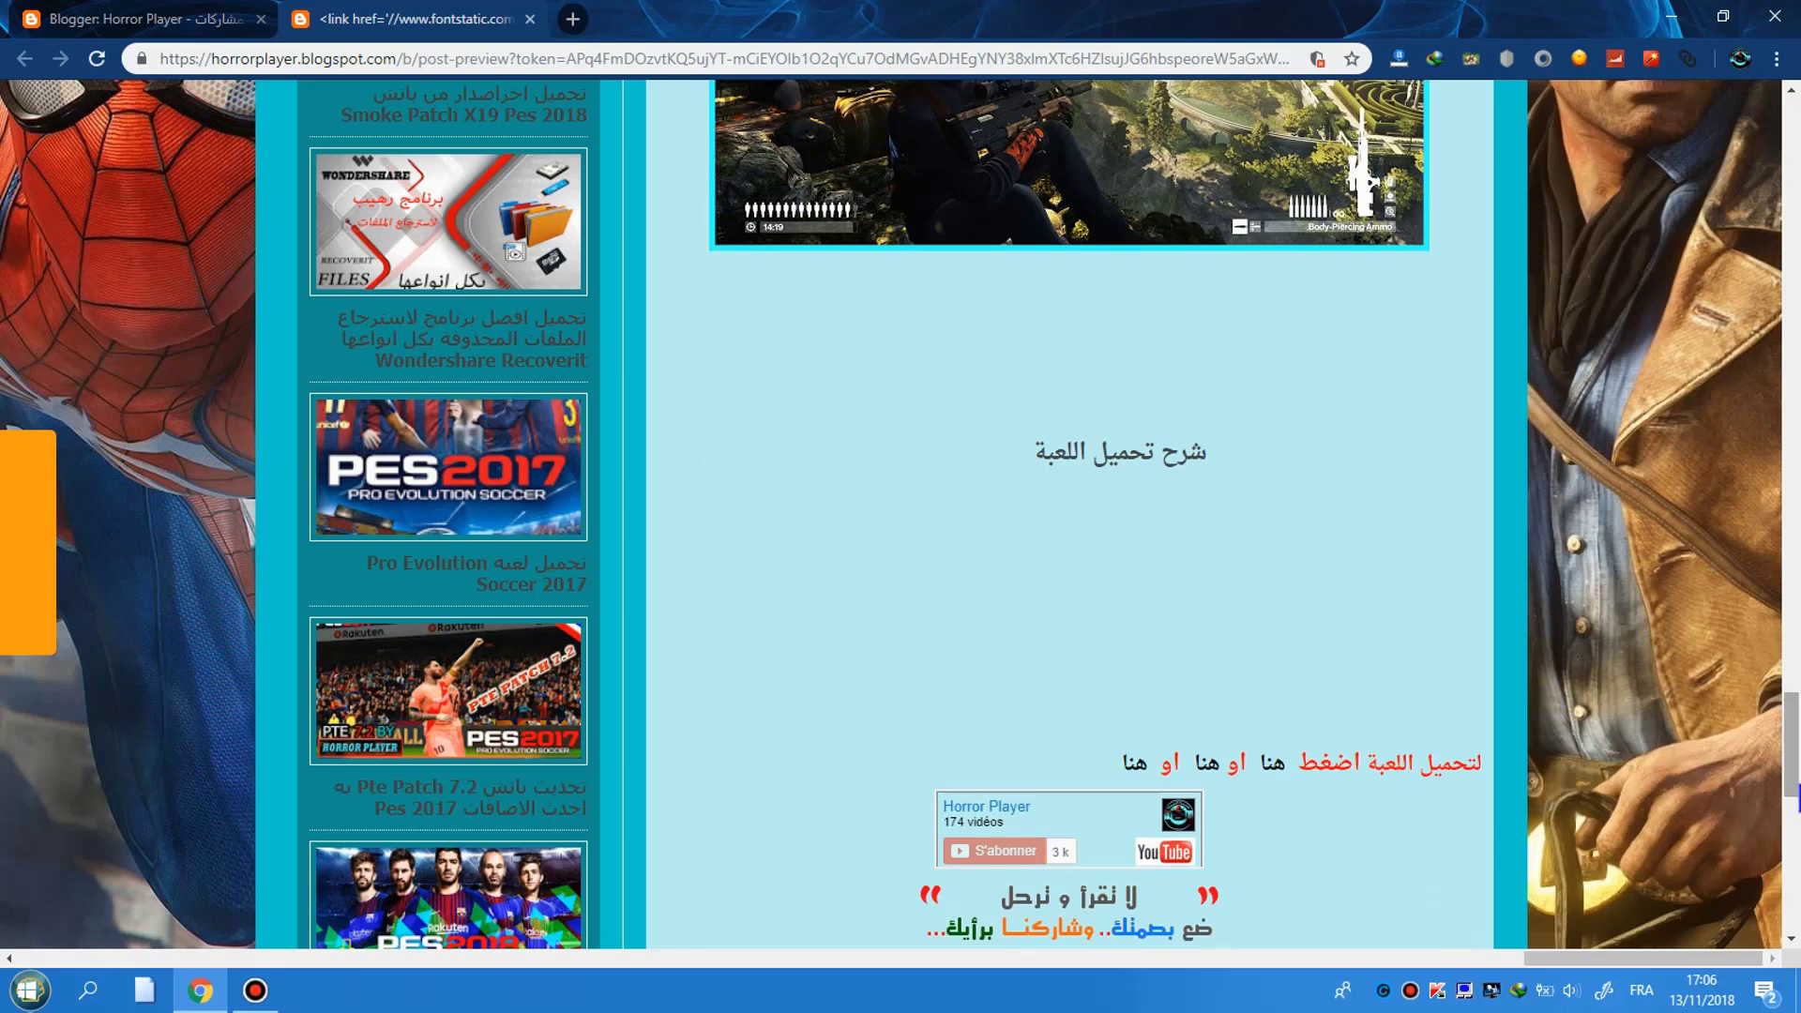
scroll(1792, 741, down, 1)
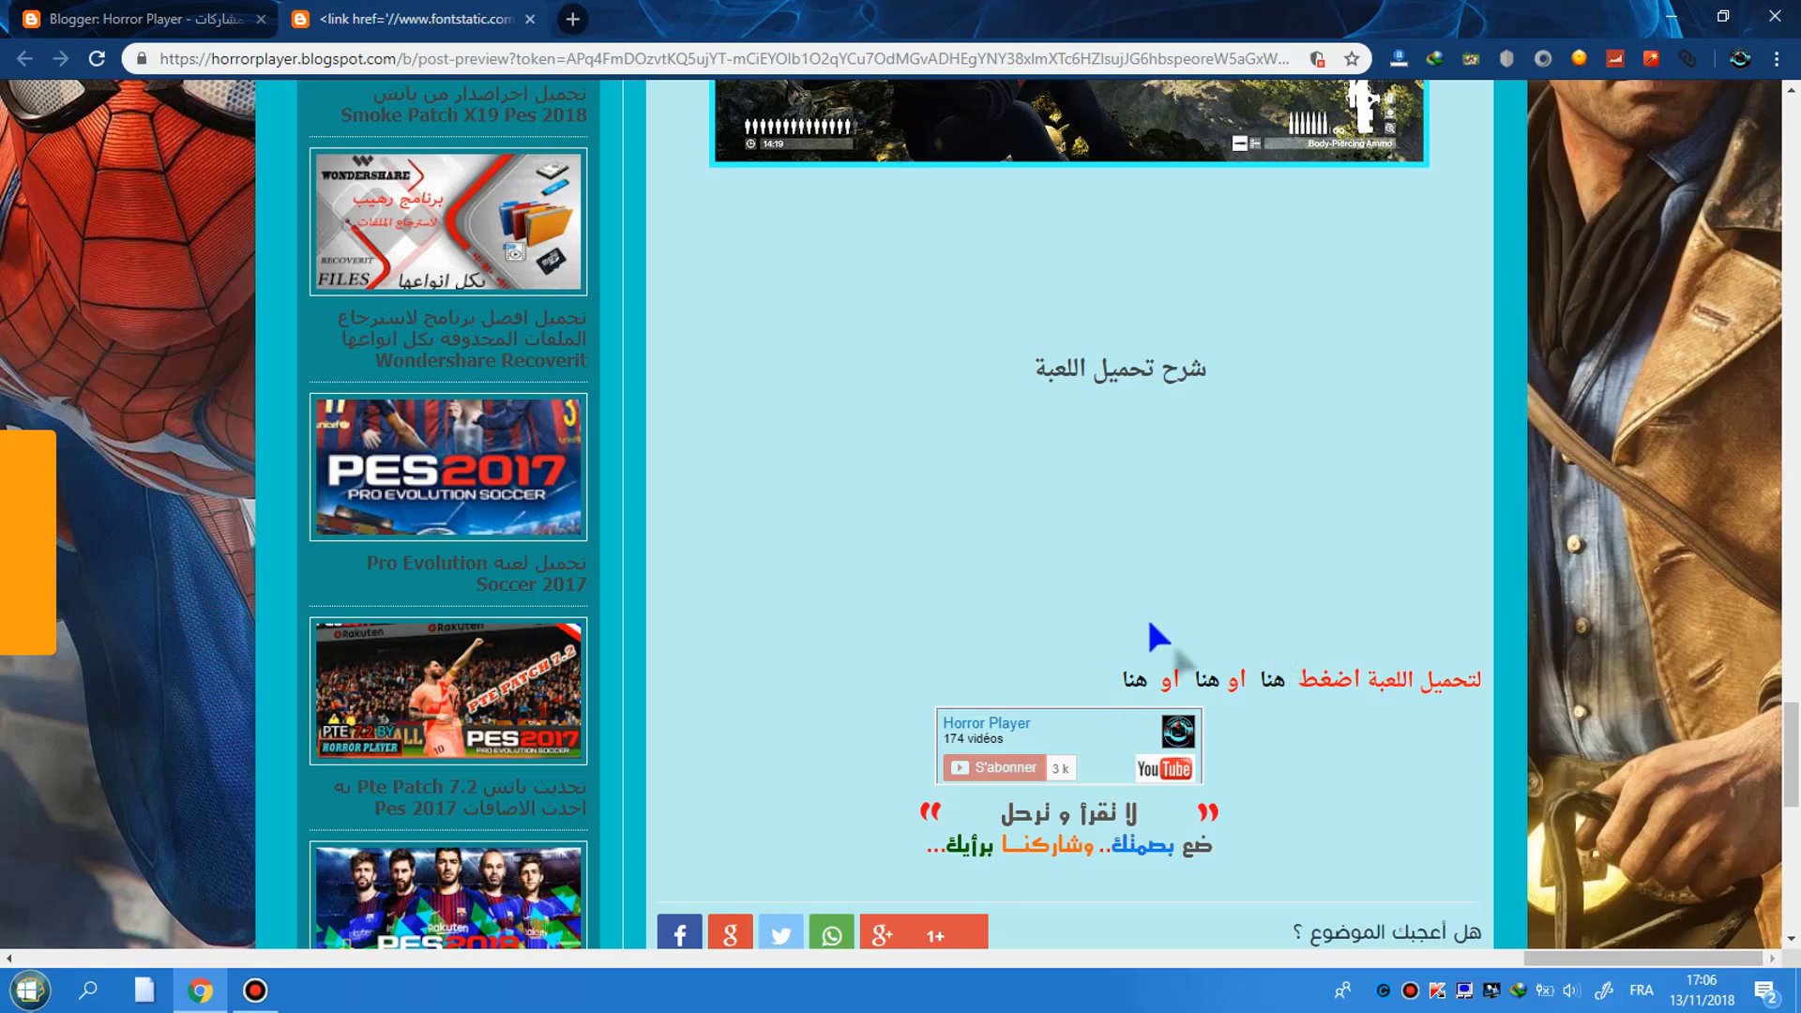
click(1673, 13)
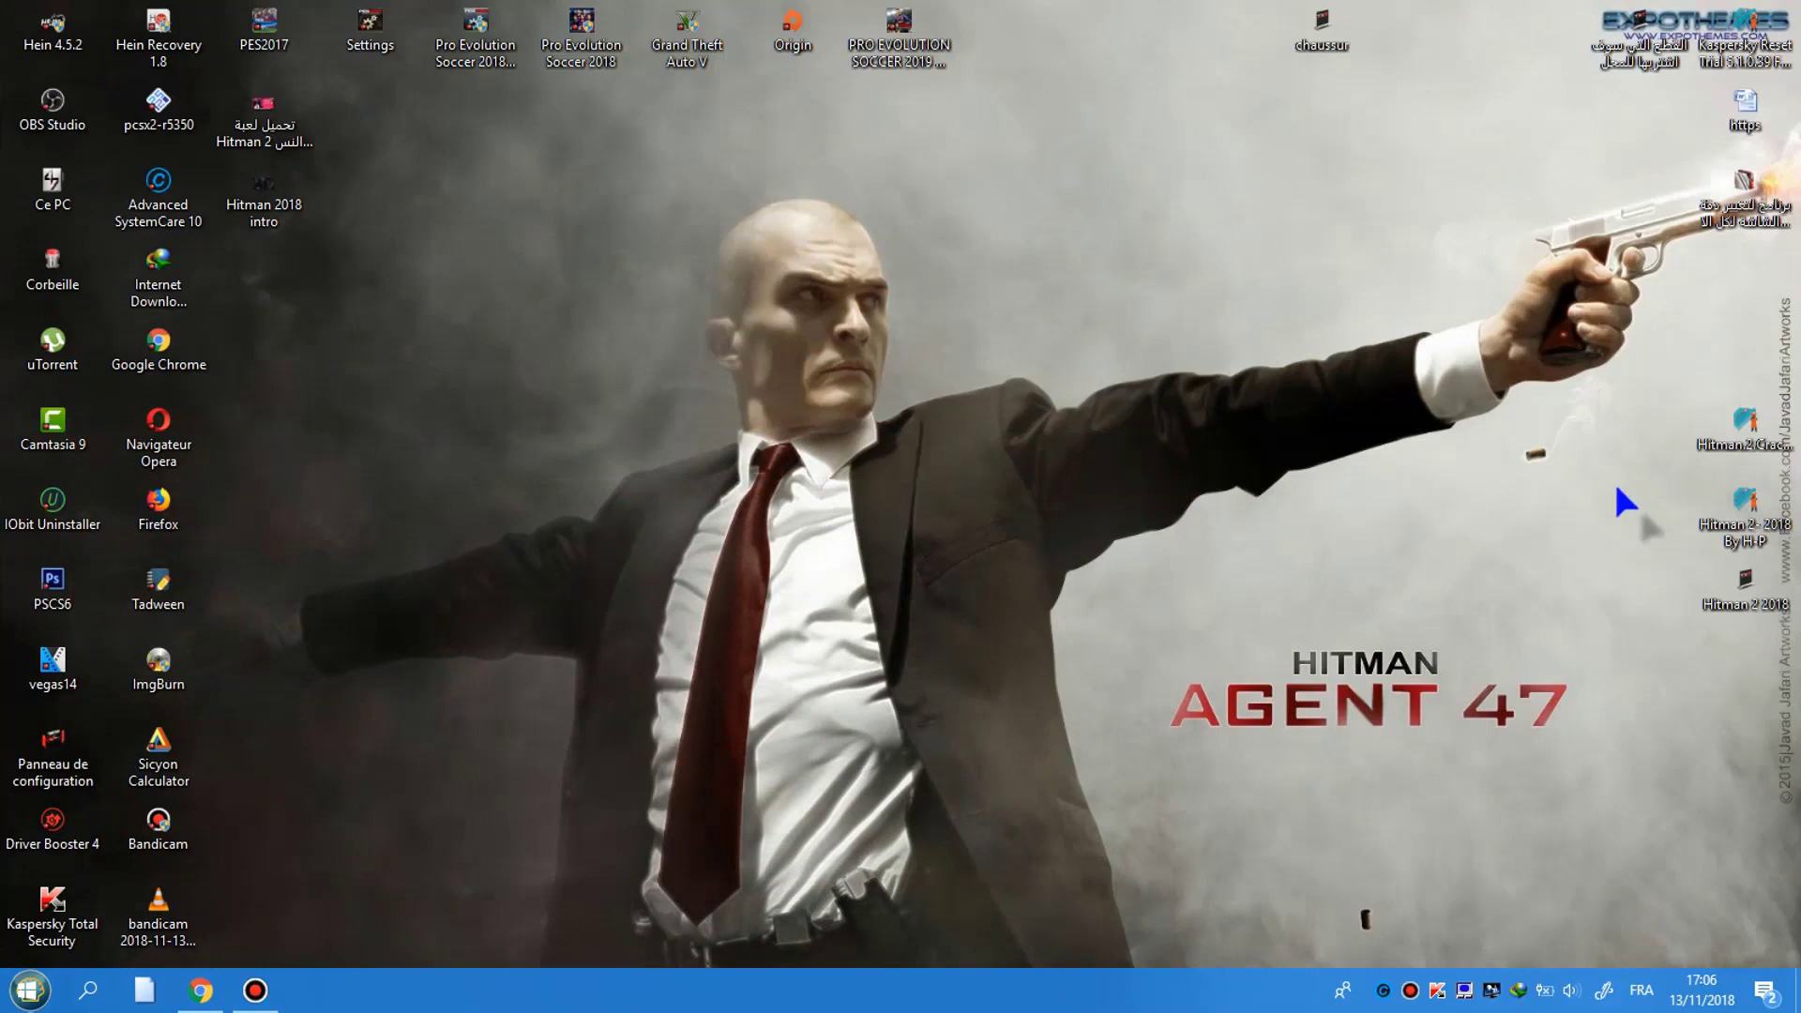
Extract the desktop archive Hitman 2- 2018 By H-P into a folder of the same name and place that folder beside the archive.
drag(1731, 493, 928, 268)
right_click(961, 258)
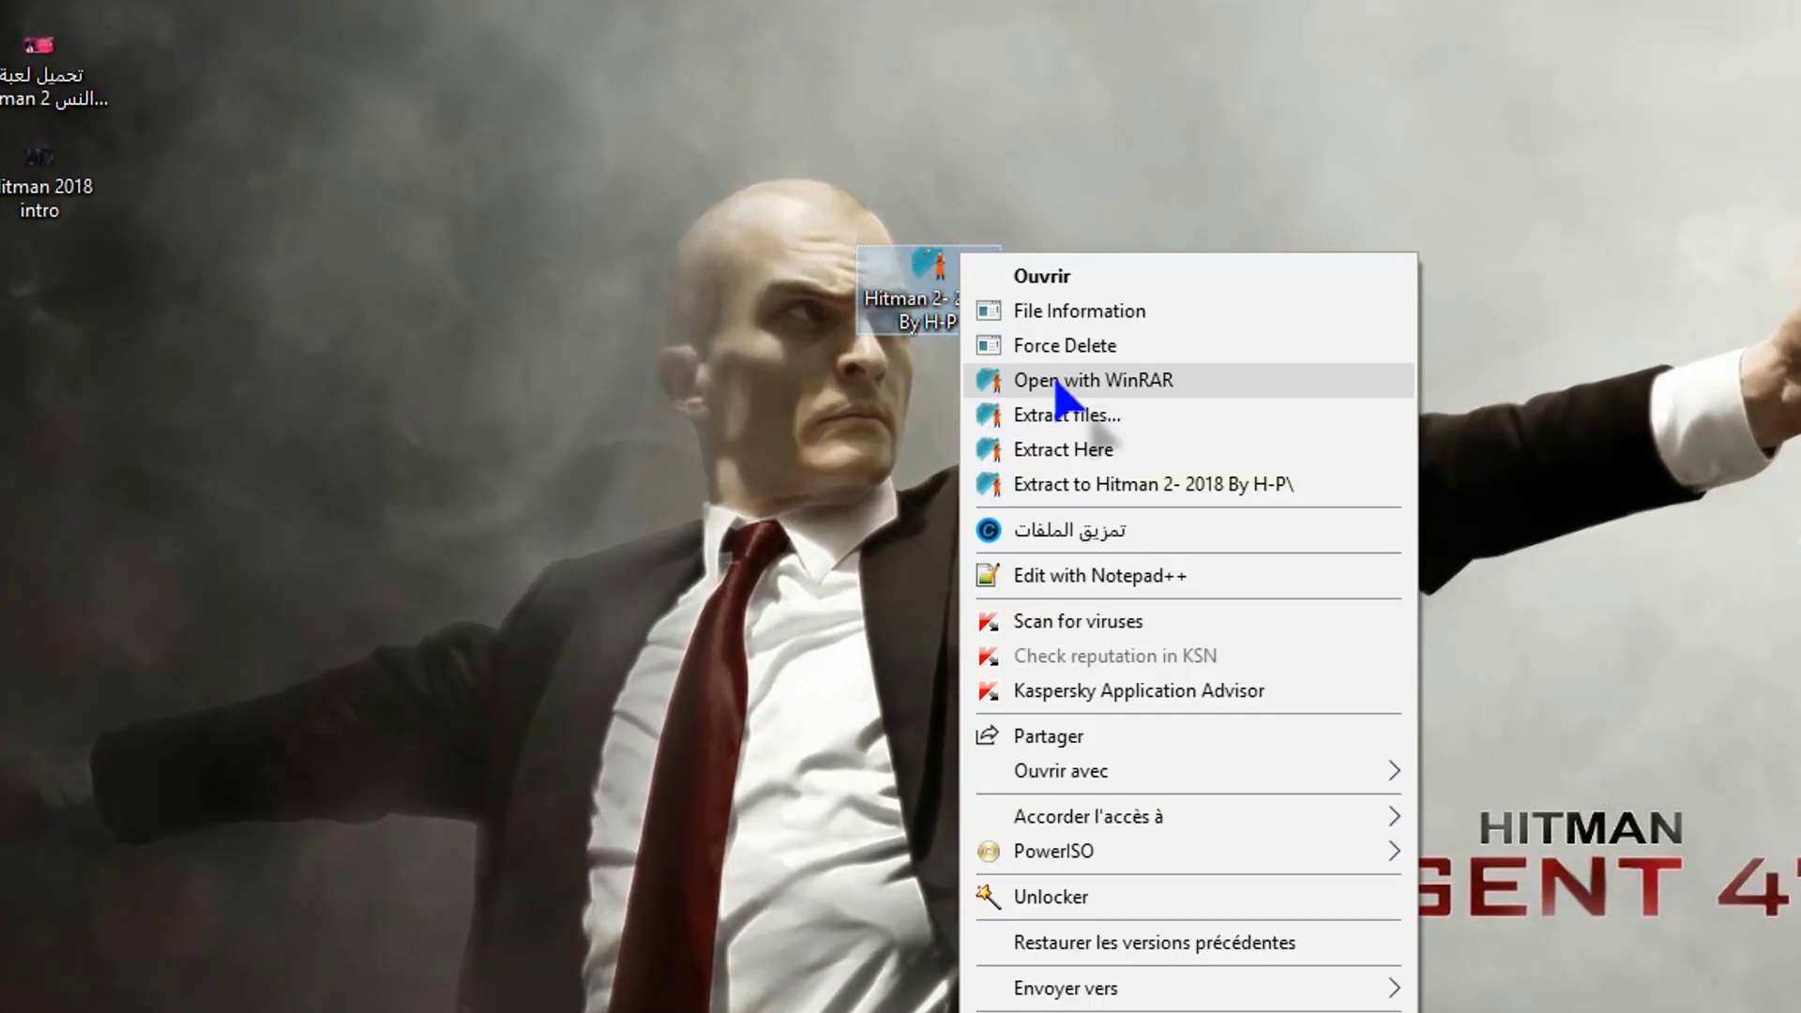
click(1084, 486)
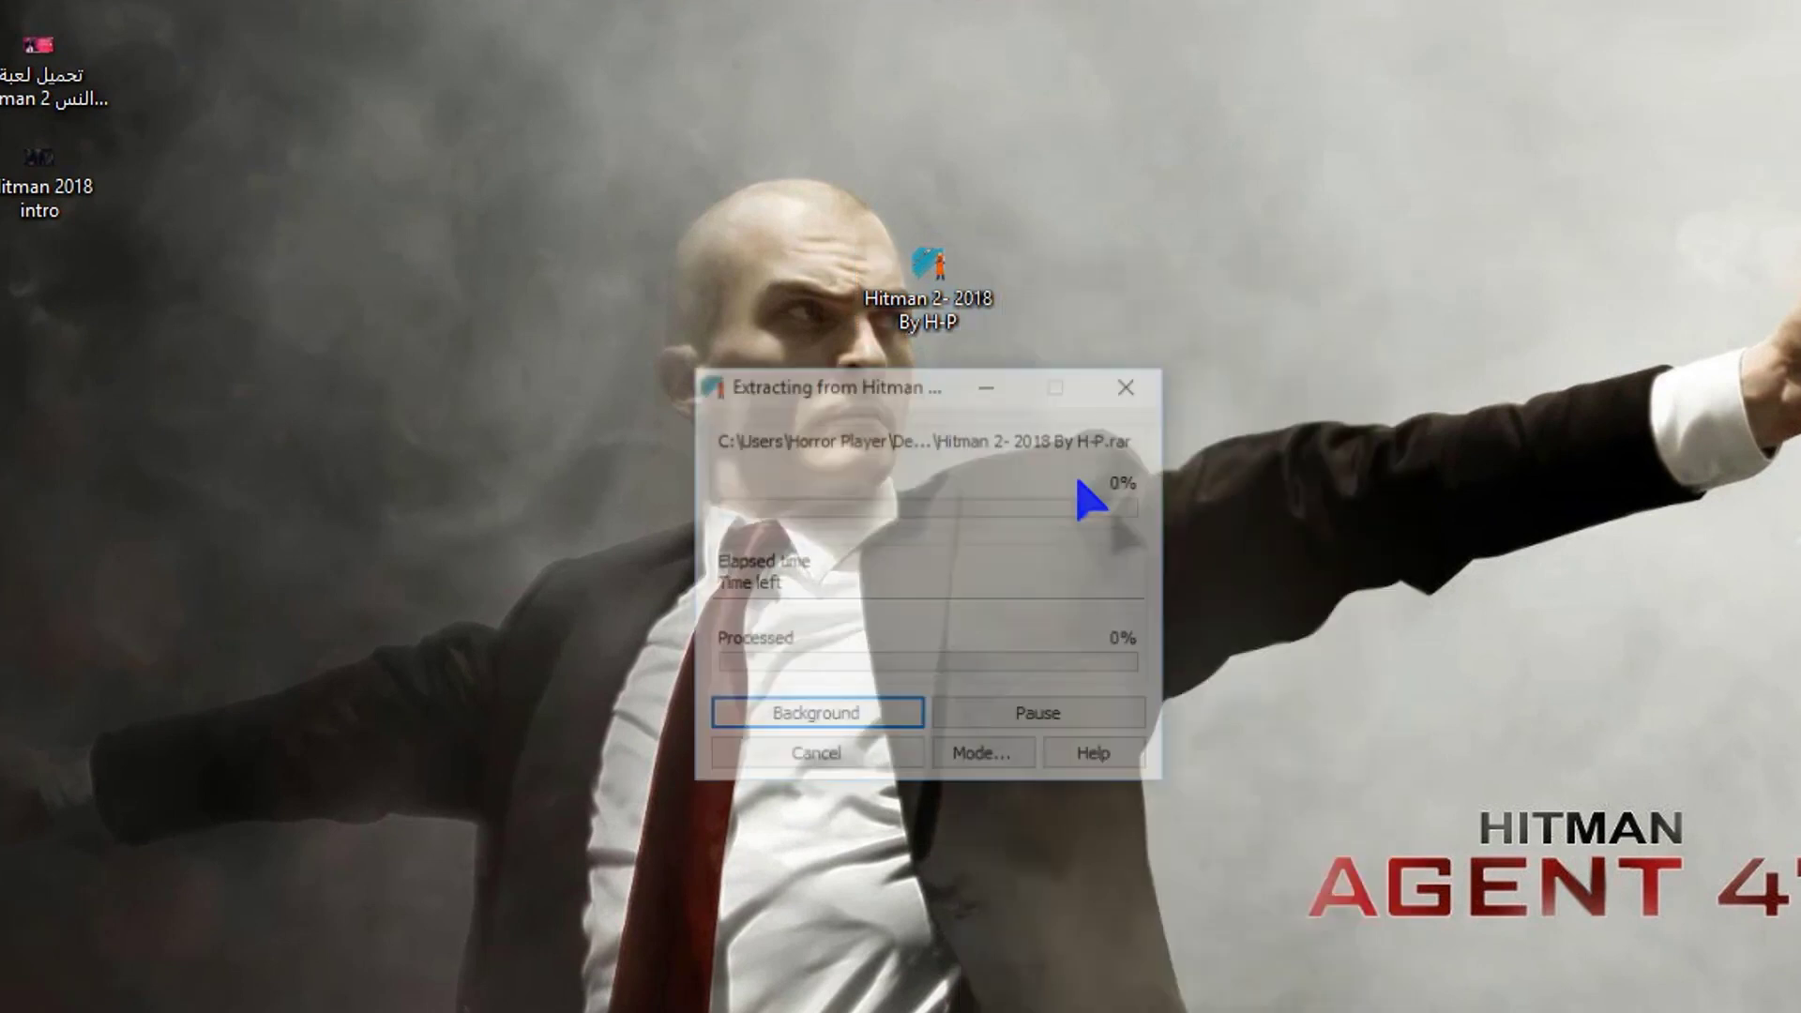
drag(77, 305, 1239, 319)
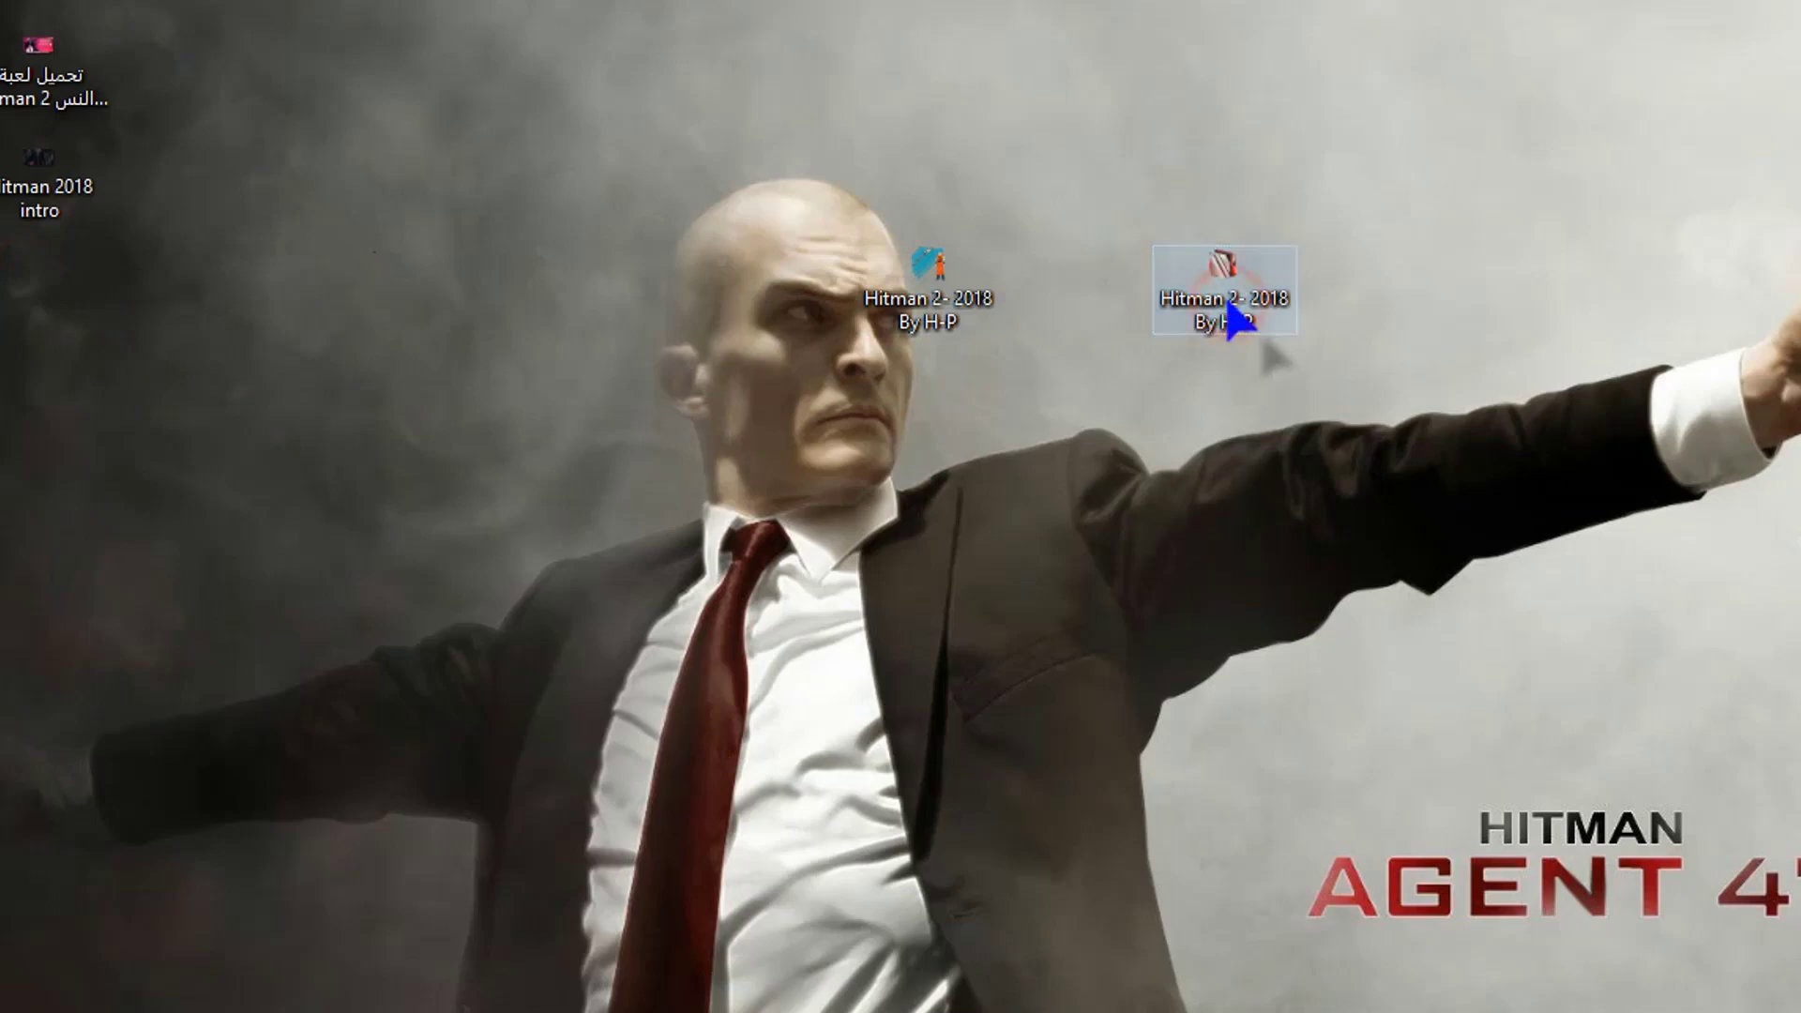
Open the extracted Hitman 2- 2018 By H-P folder and the folder of the same name inside it.
double_click(1234, 309)
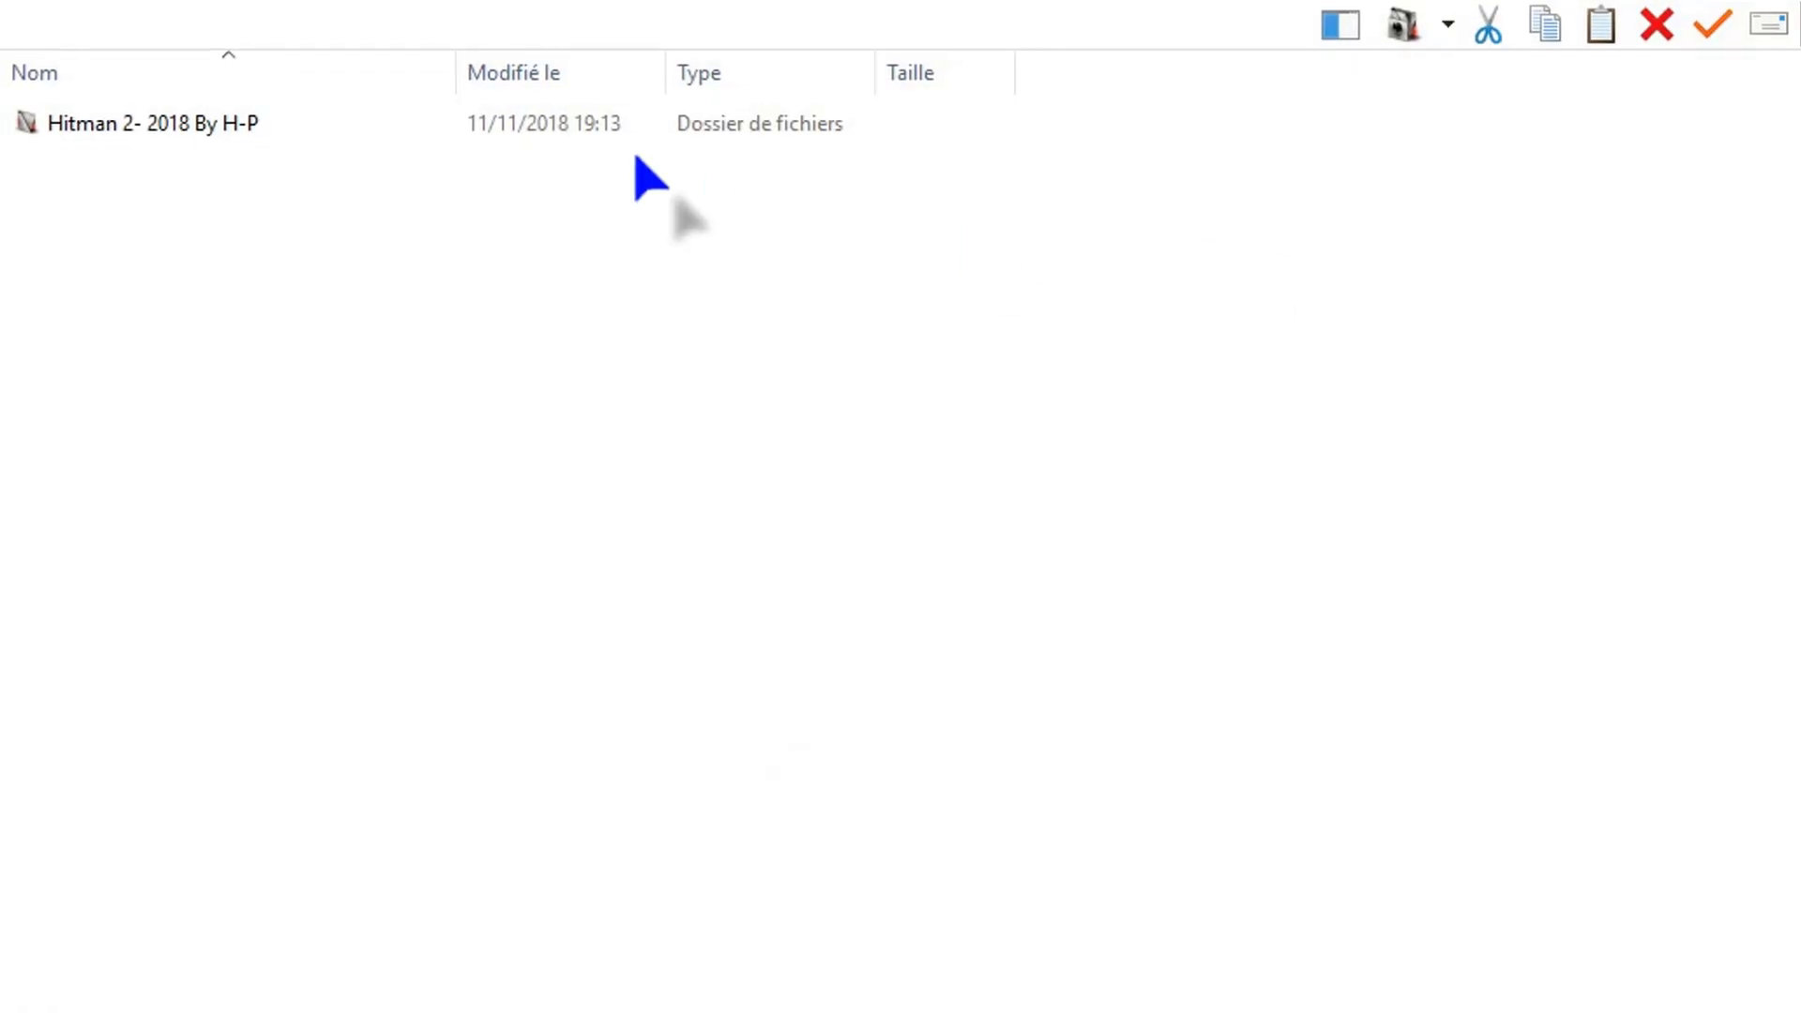
double_click(563, 122)
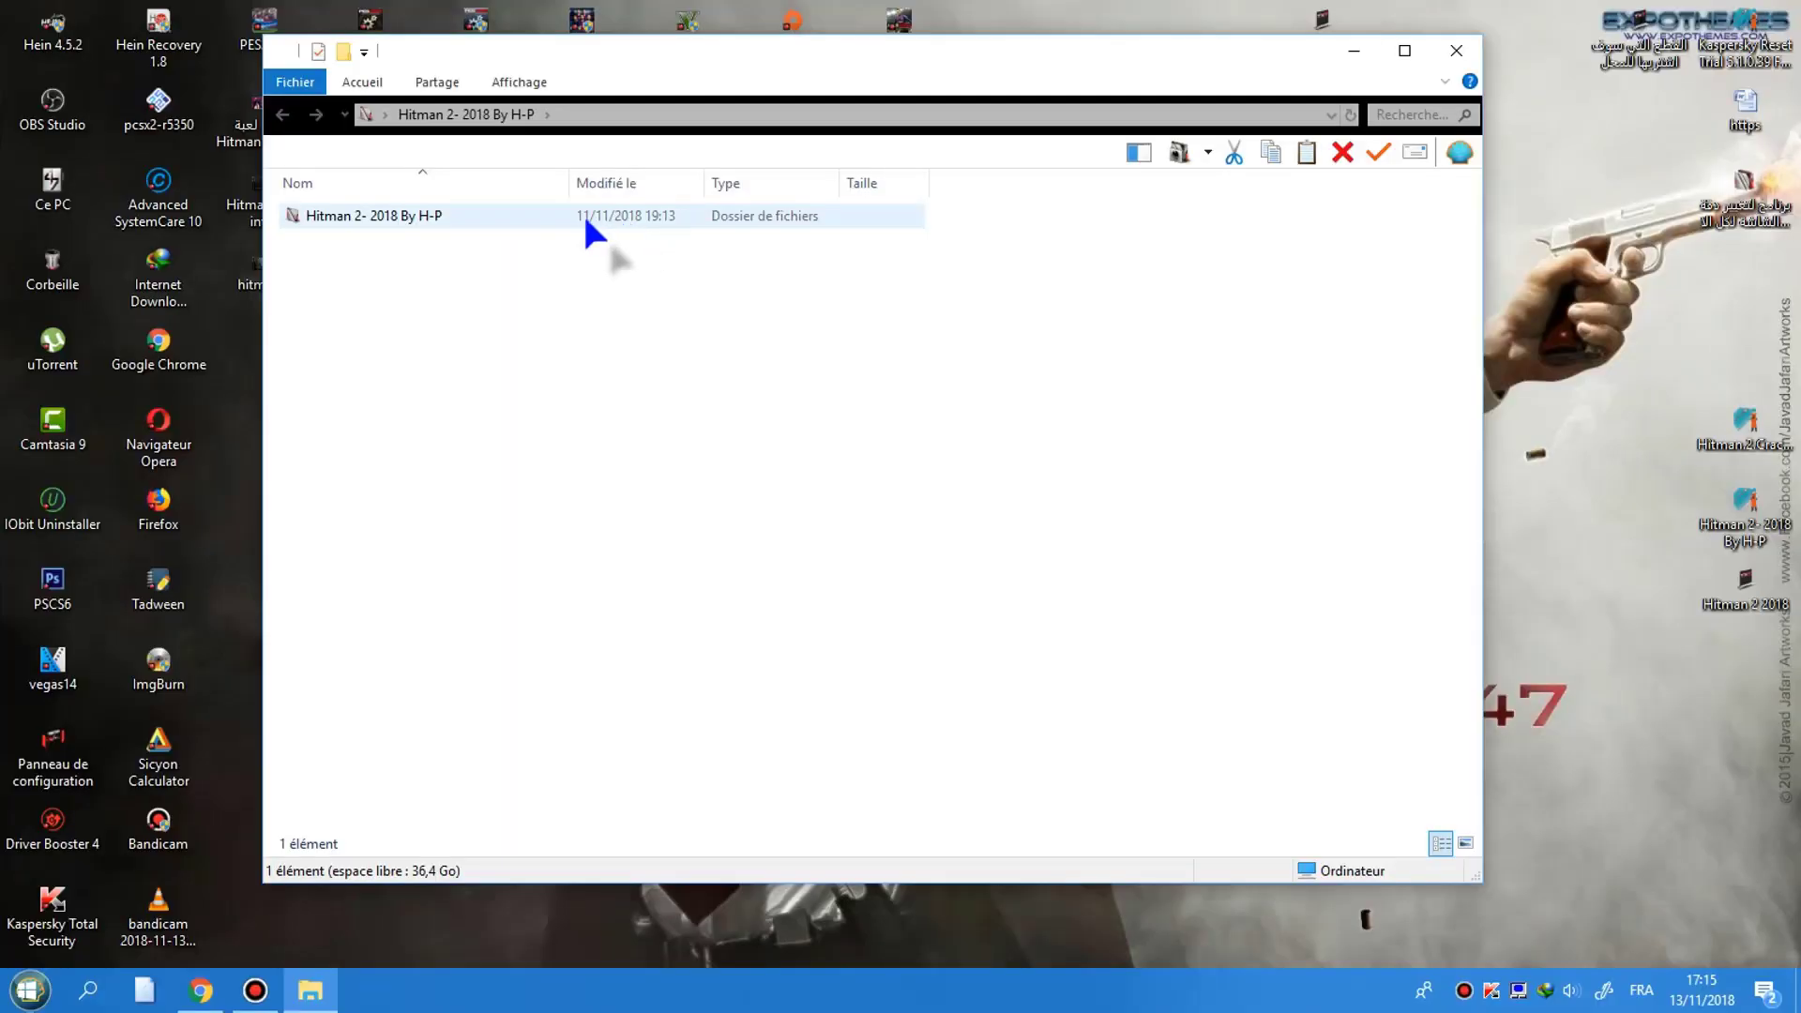
double_click(427, 120)
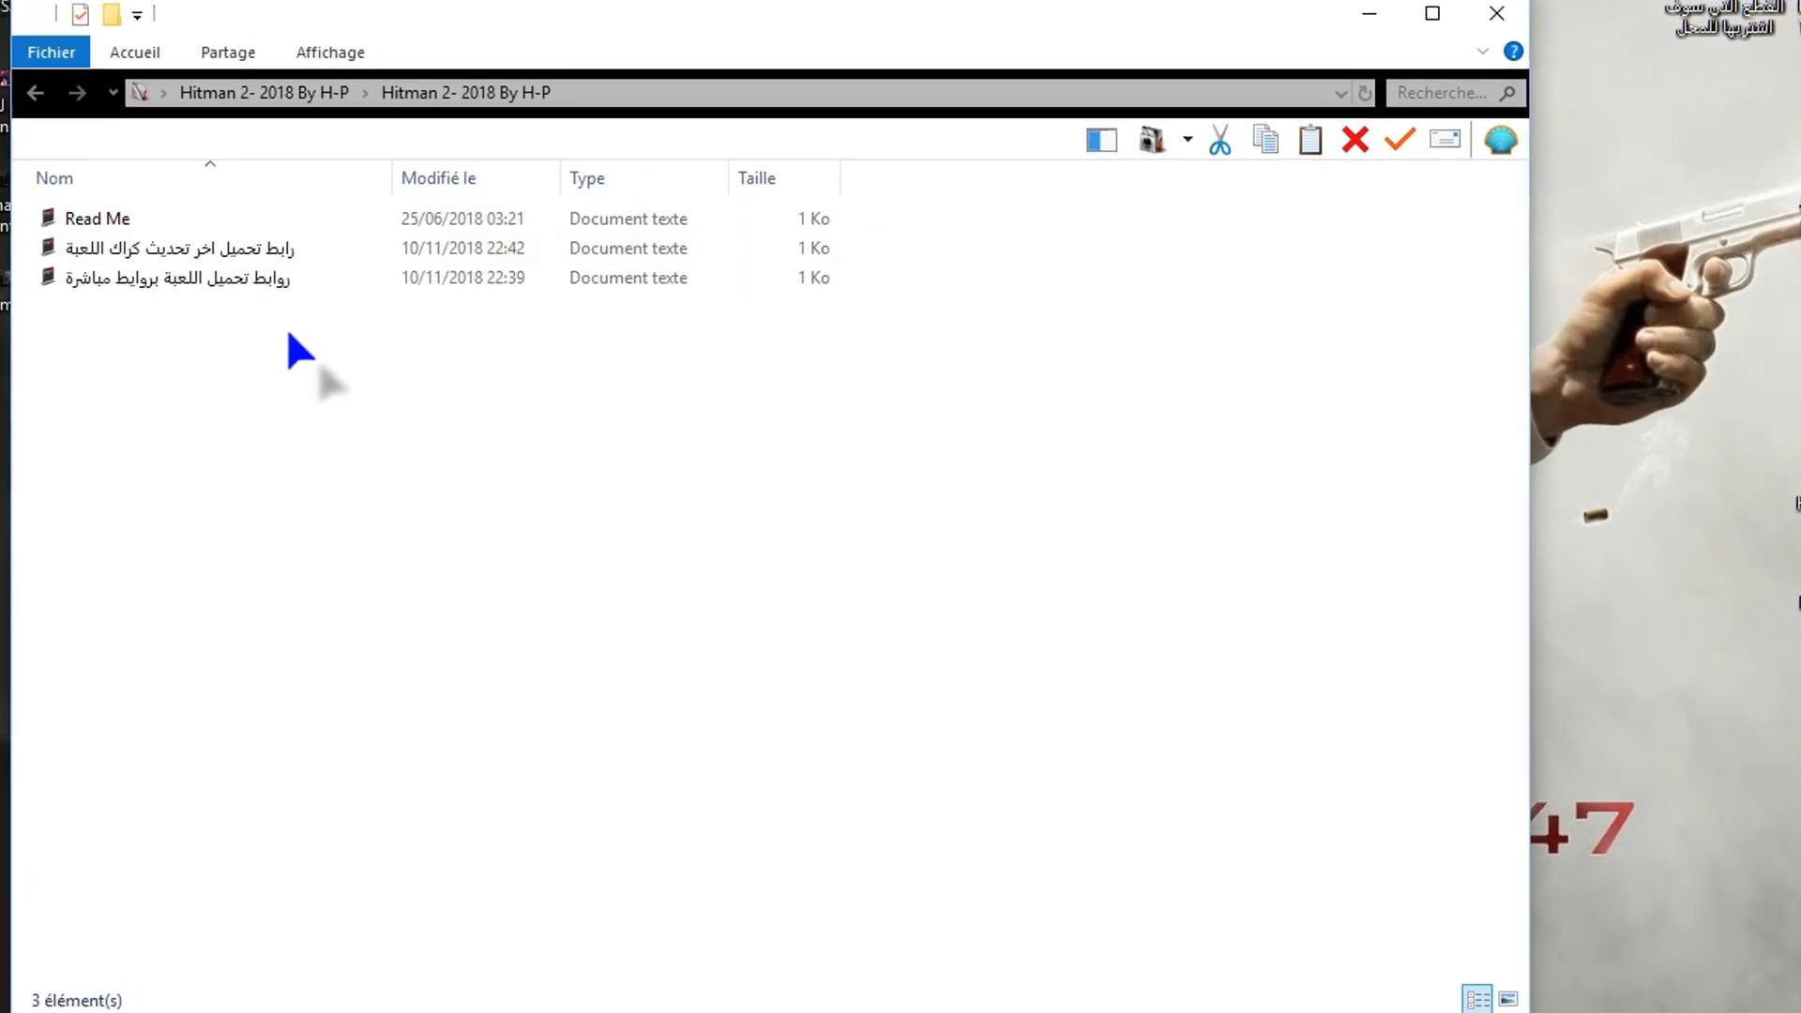
drag(288, 334, 297, 171)
click(293, 373)
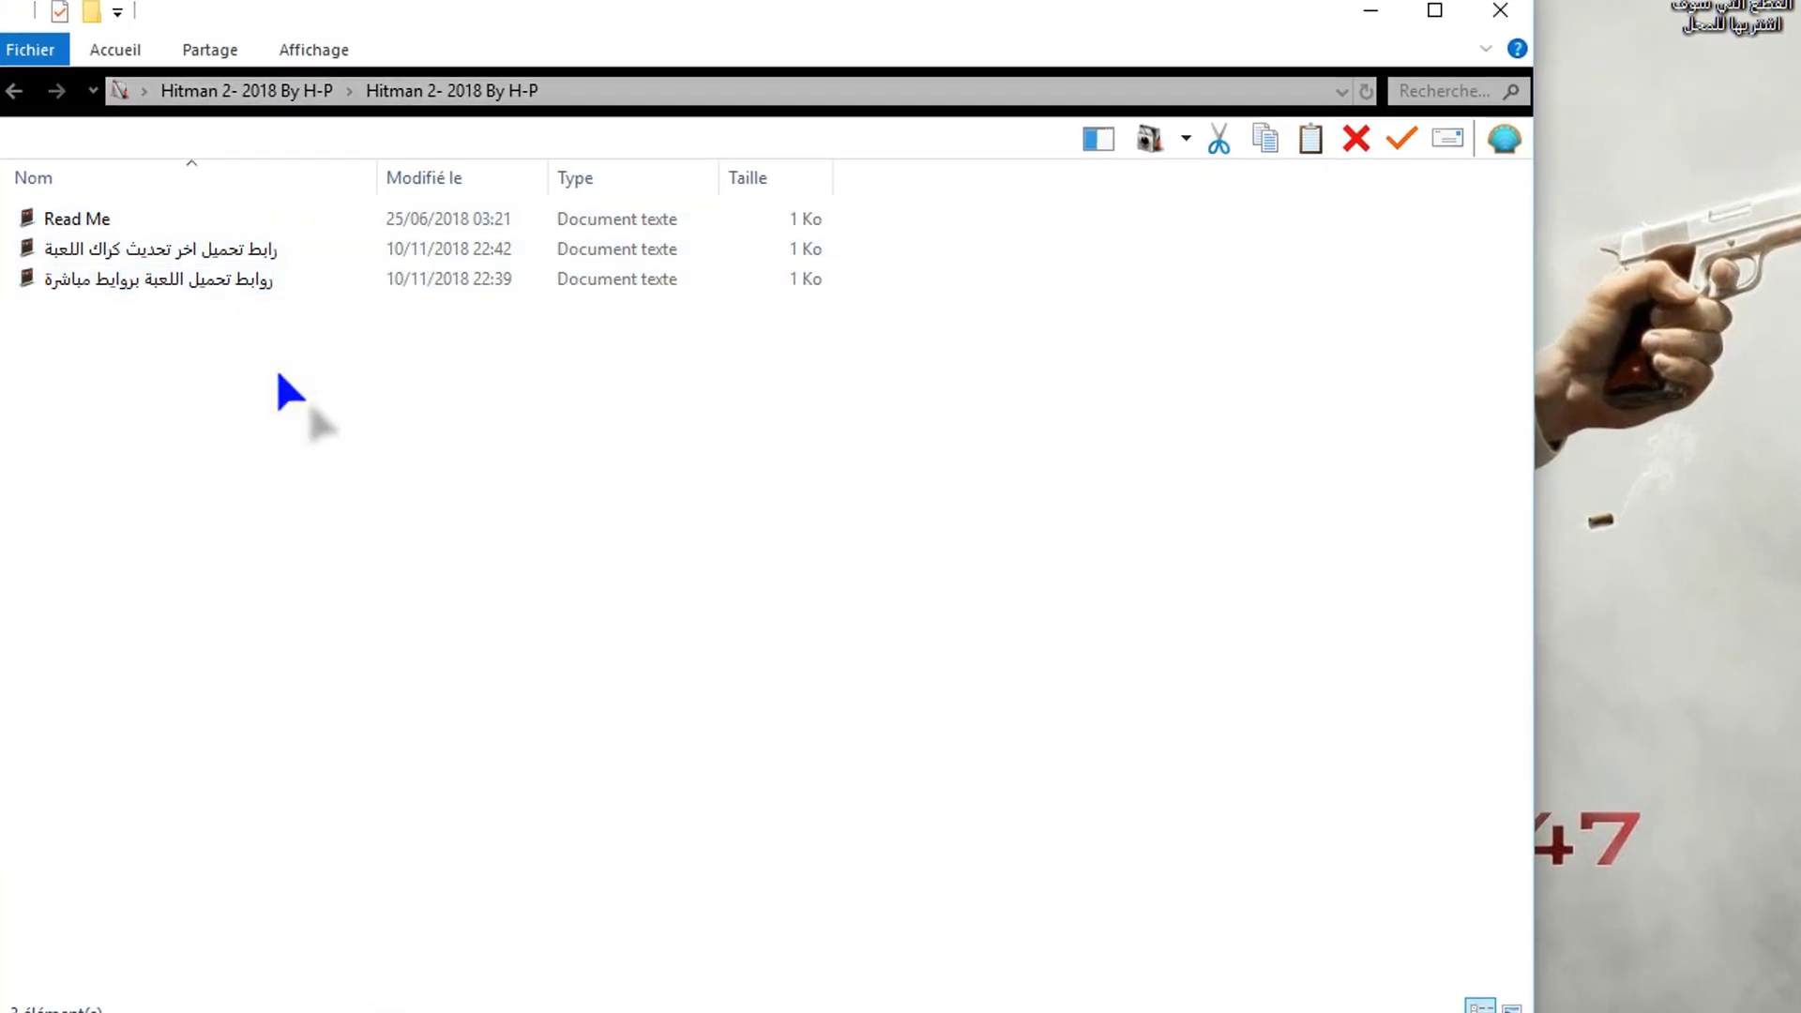
Open the text file روابط تحميل اللعبة بروابط مباشرة and examine its lists of game parts per hosting site.
click(195, 287)
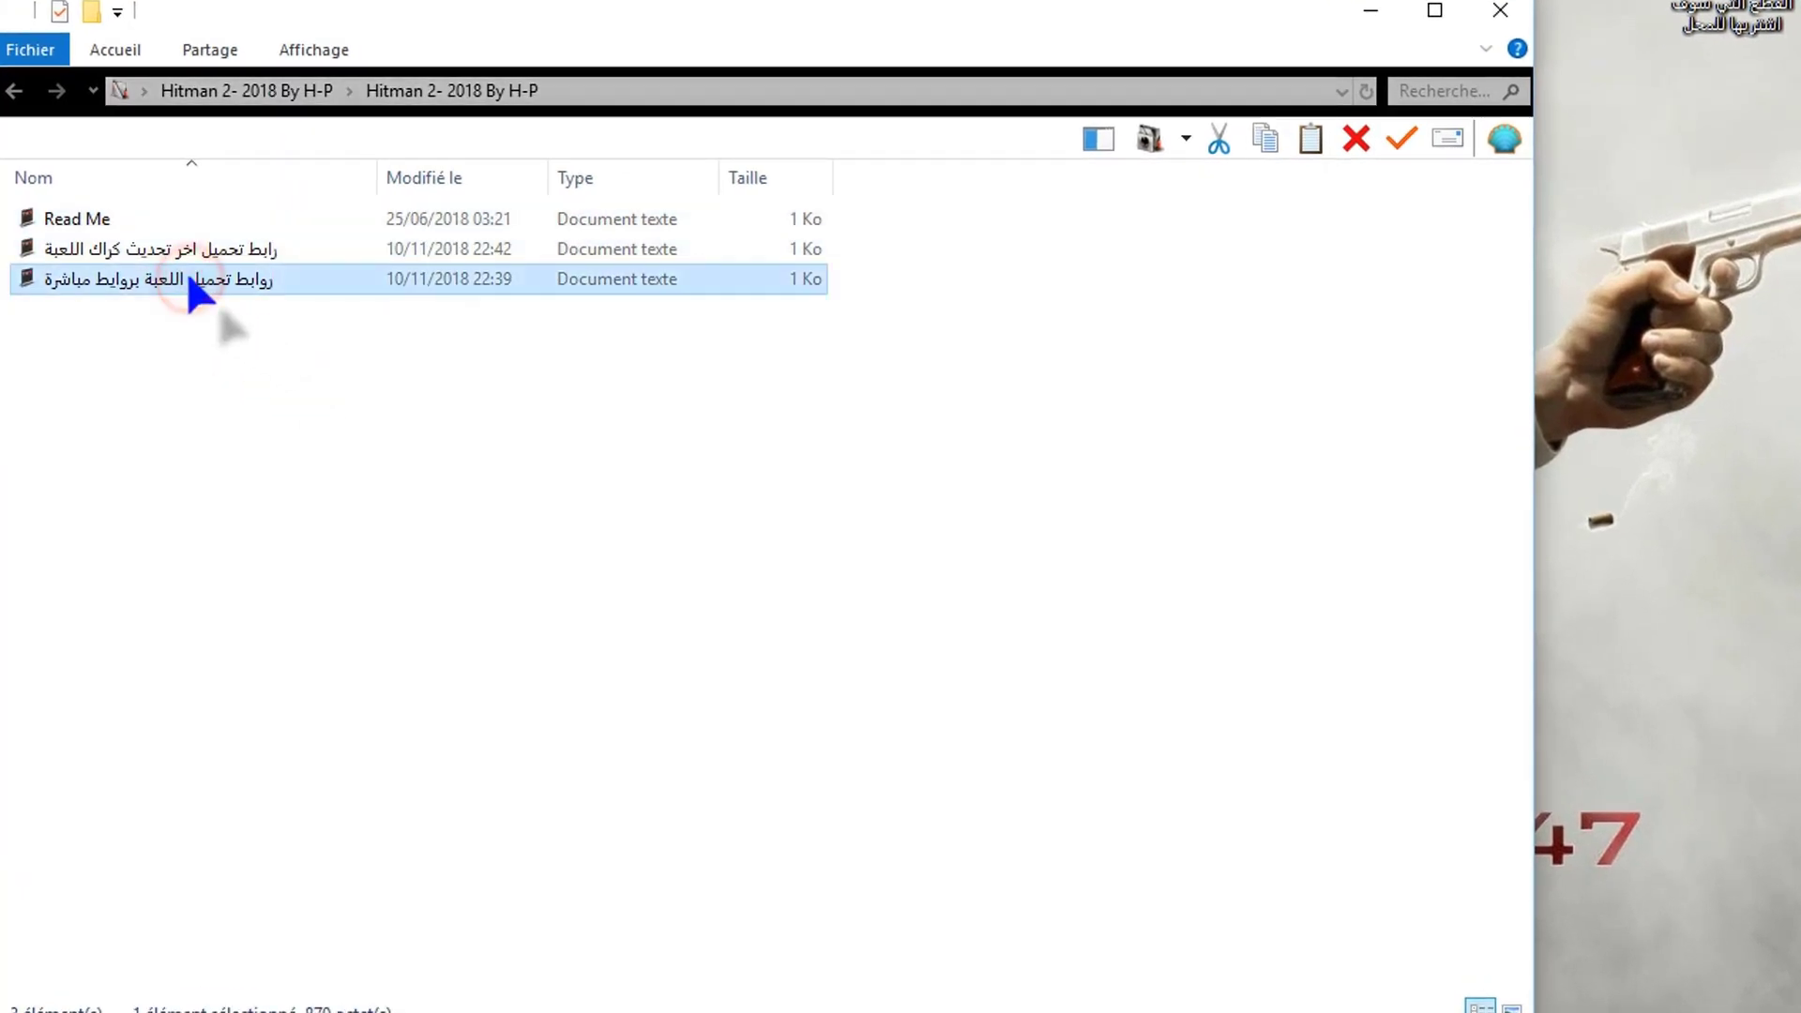
click(228, 291)
double_click(229, 292)
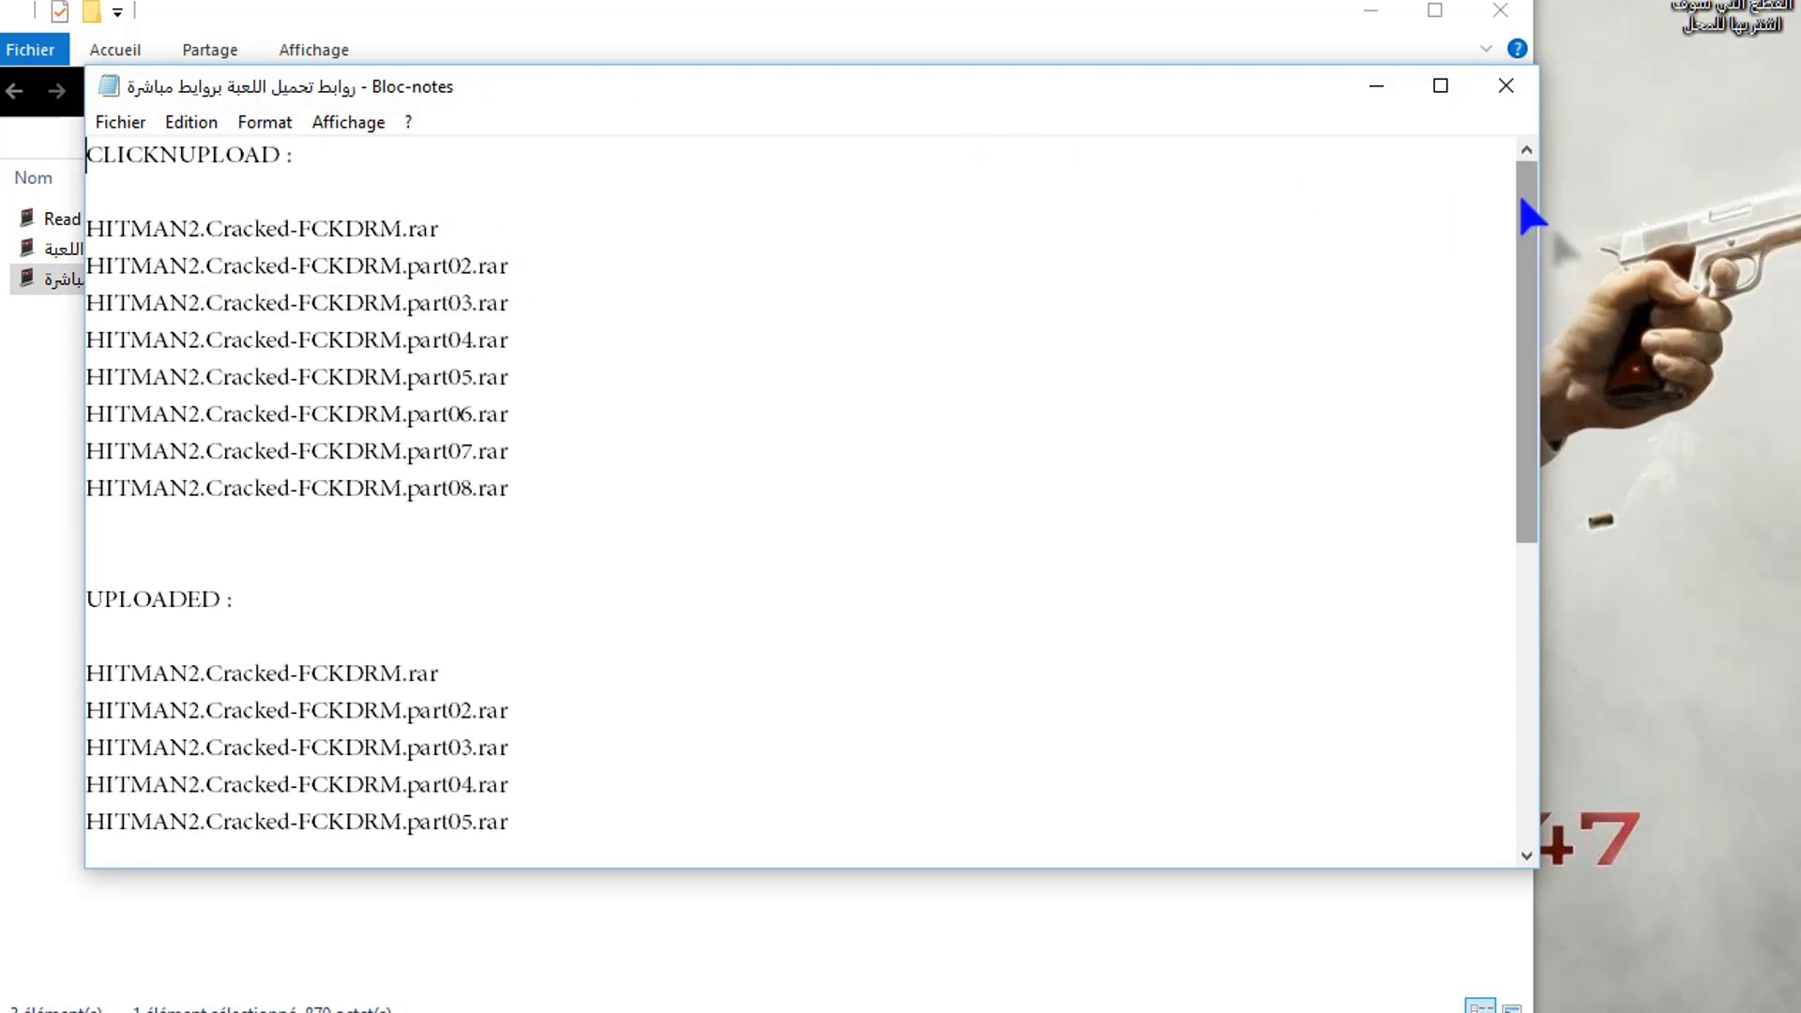
mouse_move(1522, 199)
mouse_down()
mouse_move(1529, 352)
mouse_move(1527, 178)
mouse_up()
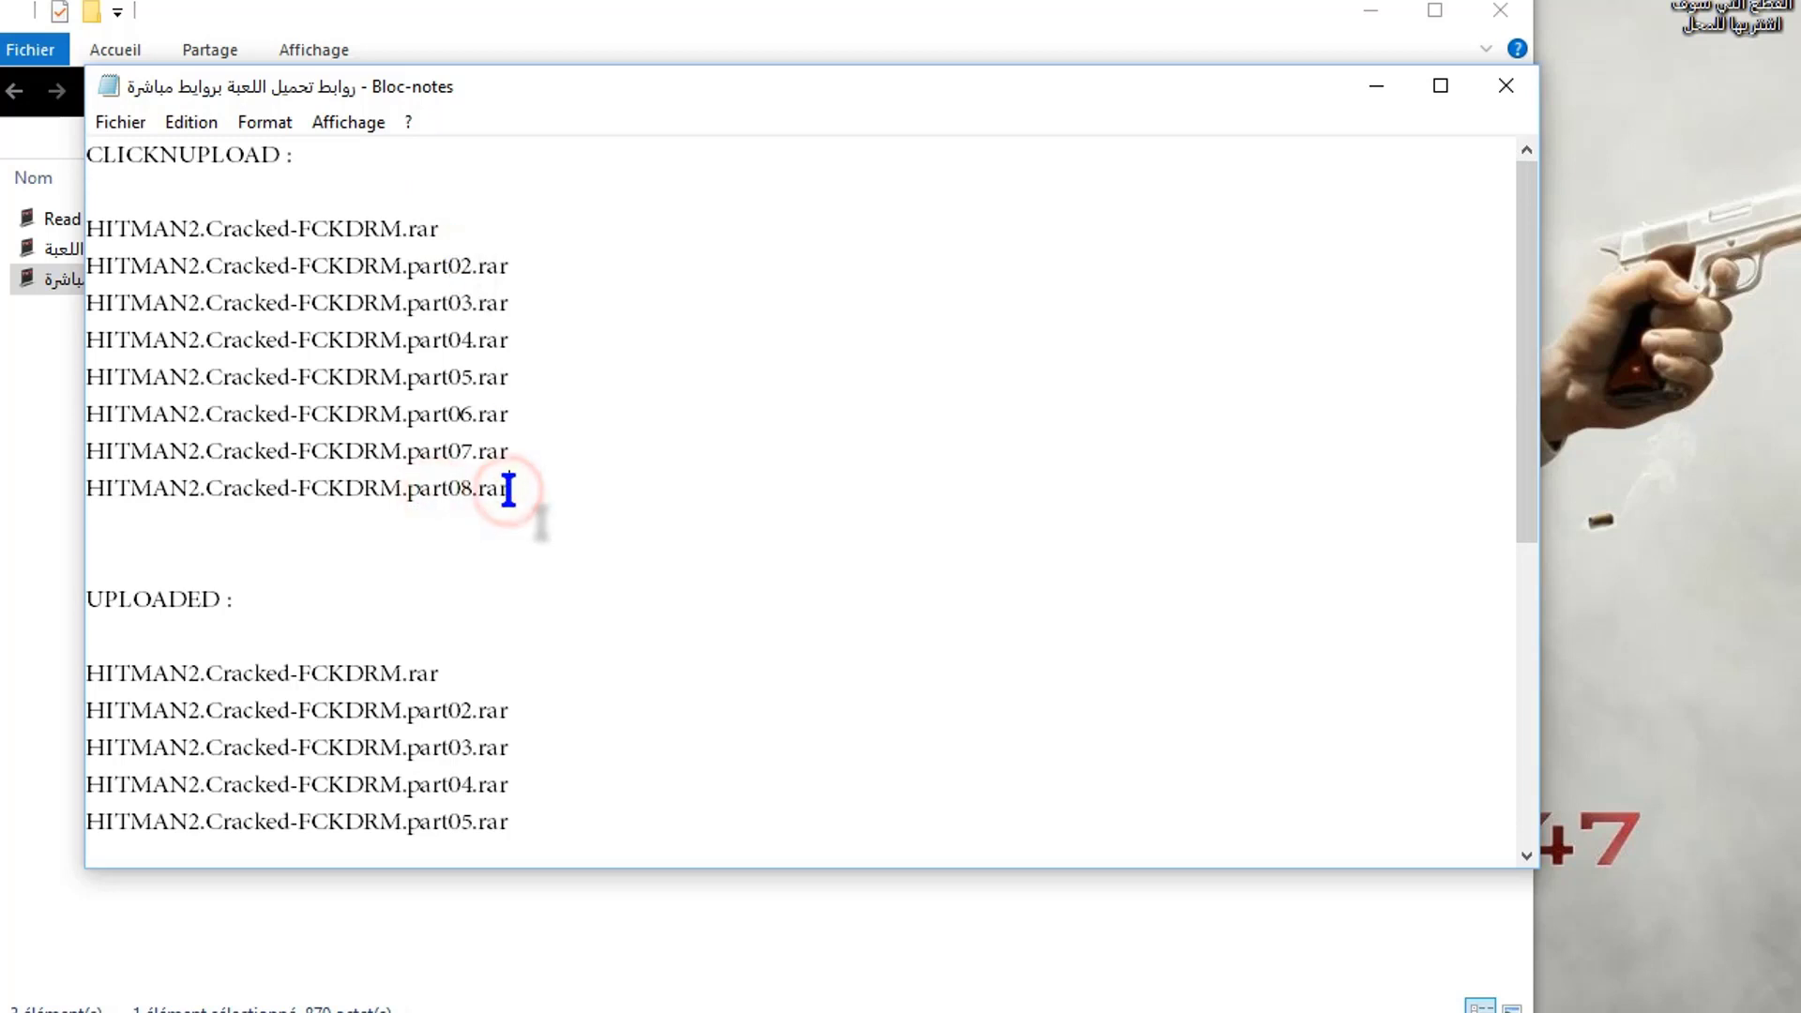
drag(510, 488, 495, 489)
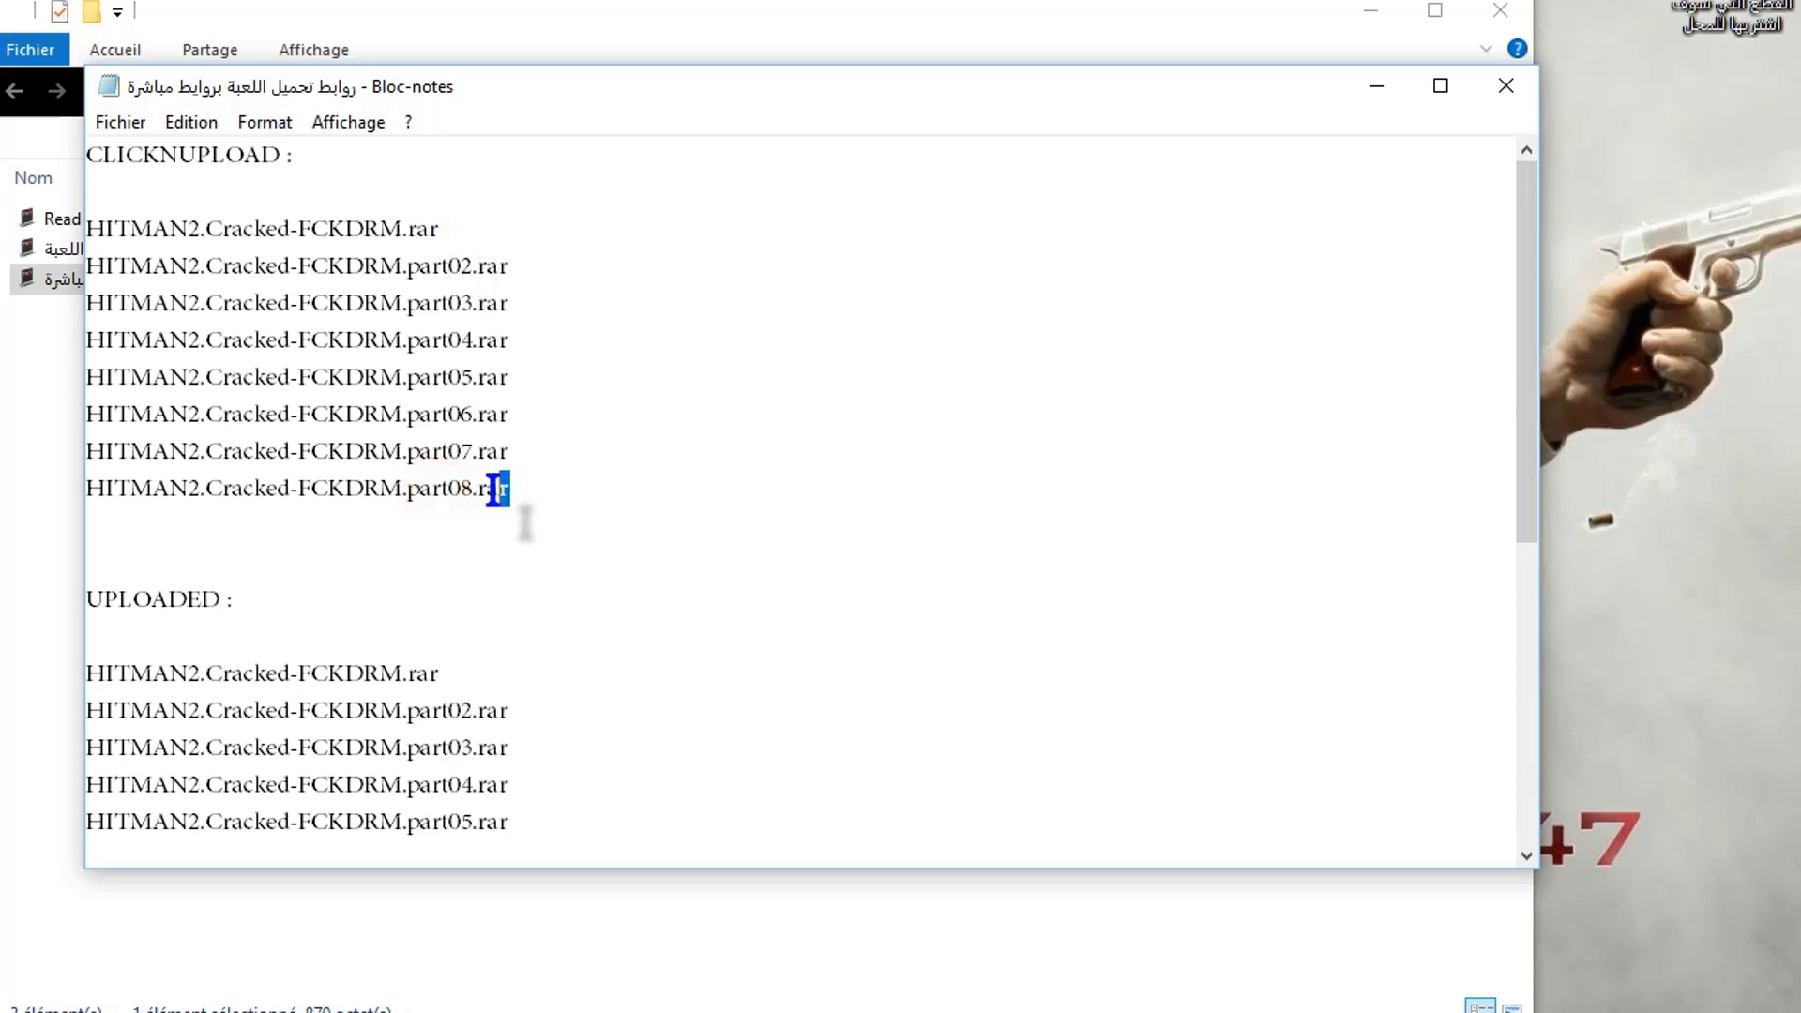
click(1512, 265)
drag(1522, 264, 1506, 160)
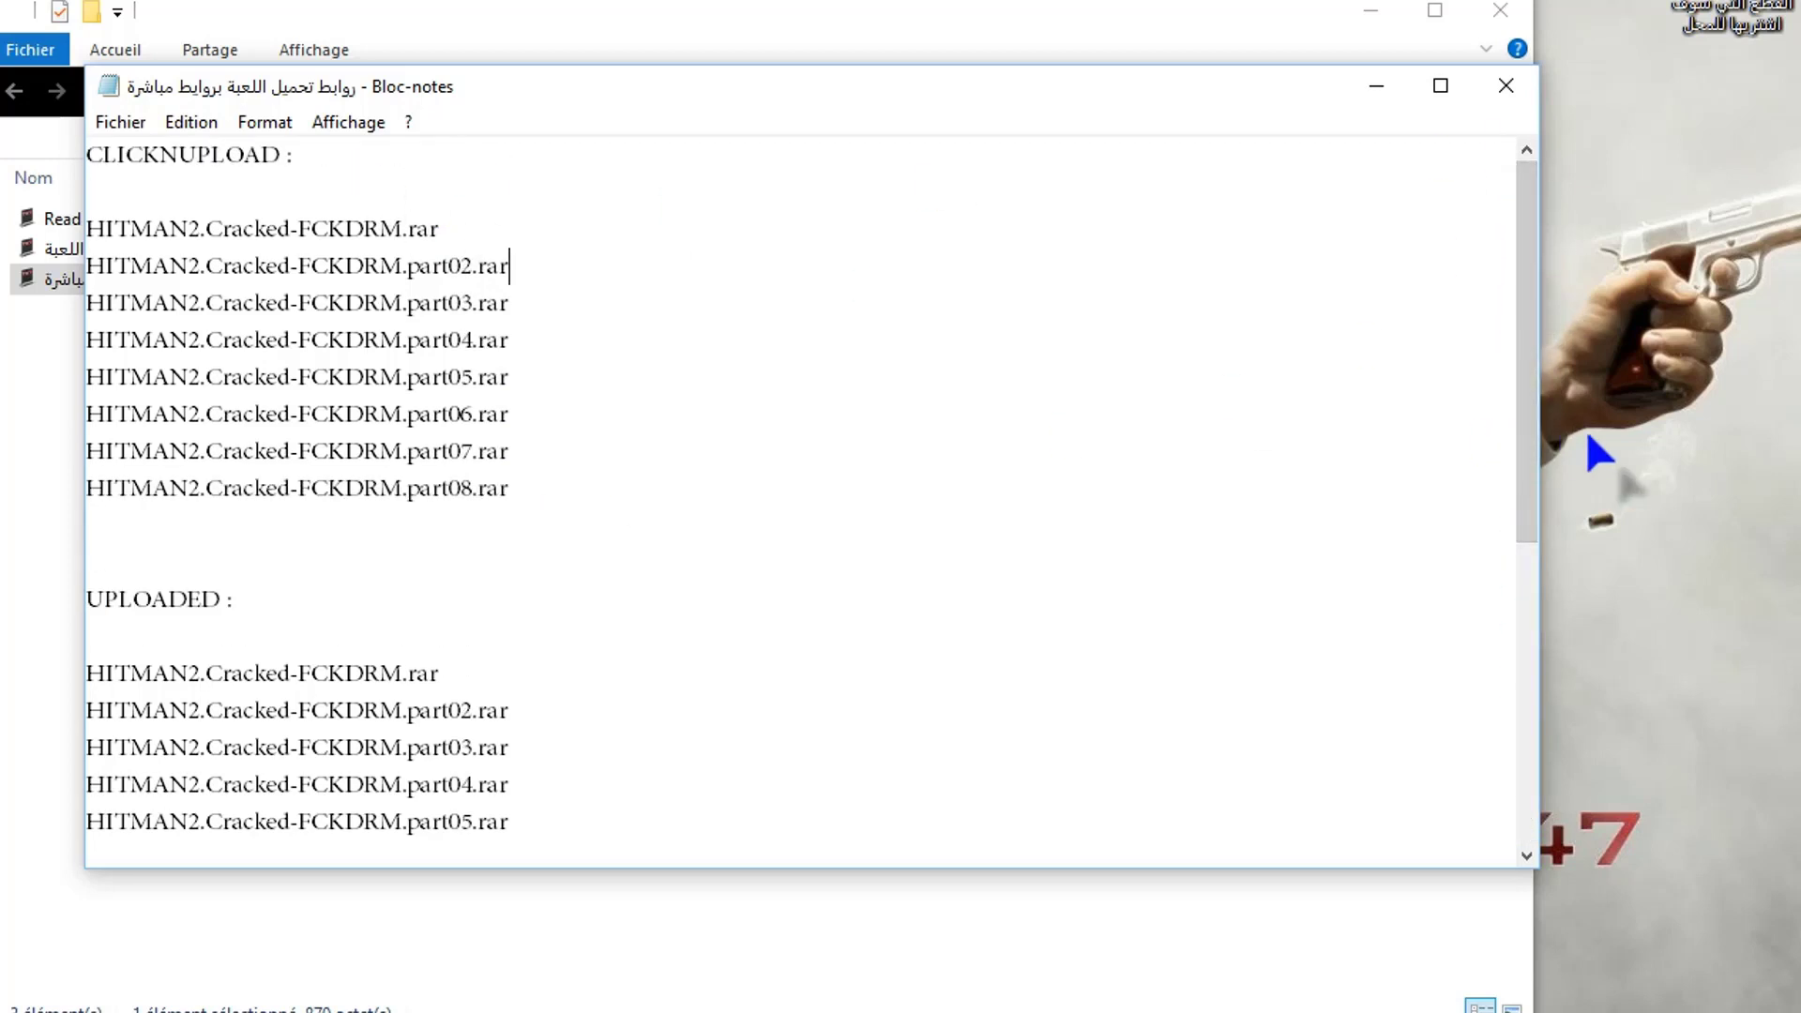
drag(1525, 469, 1529, 403)
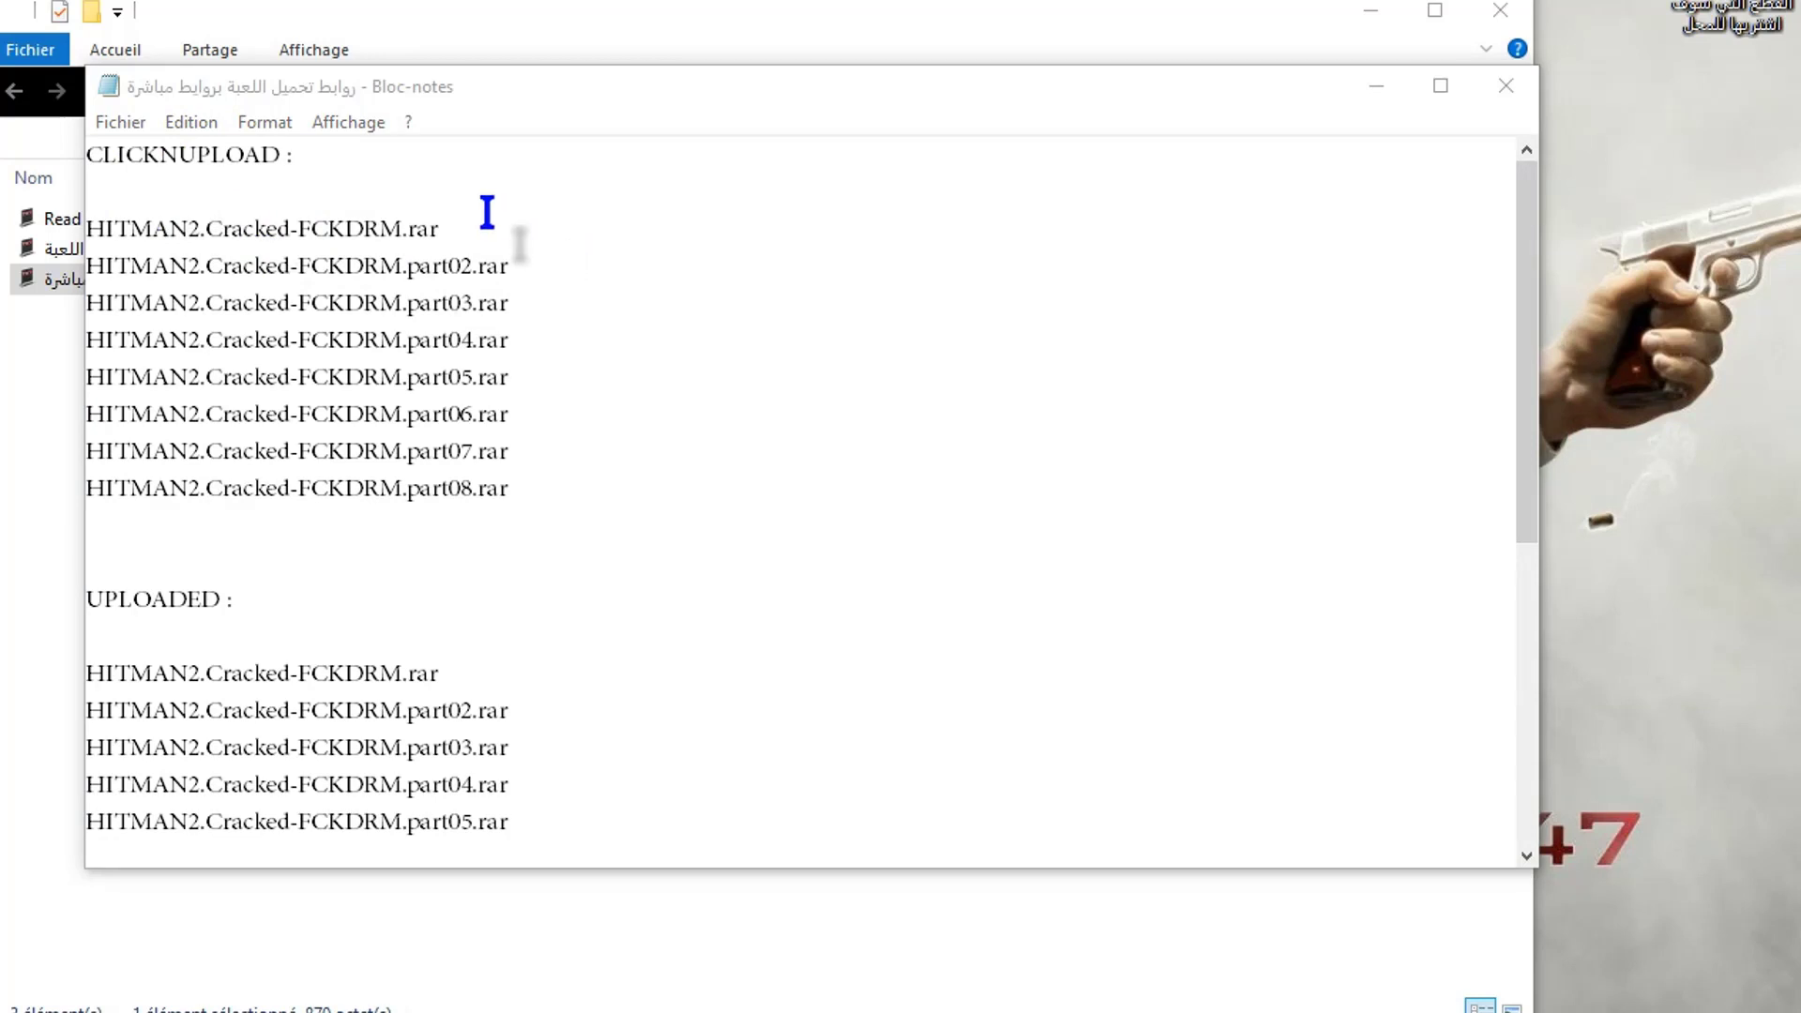
Copy the HITMAN2.Cracked-FCKDRM.part02.rar entry from the CLICKNUPLOAD list.
drag(482, 220, 21, 208)
click(535, 275)
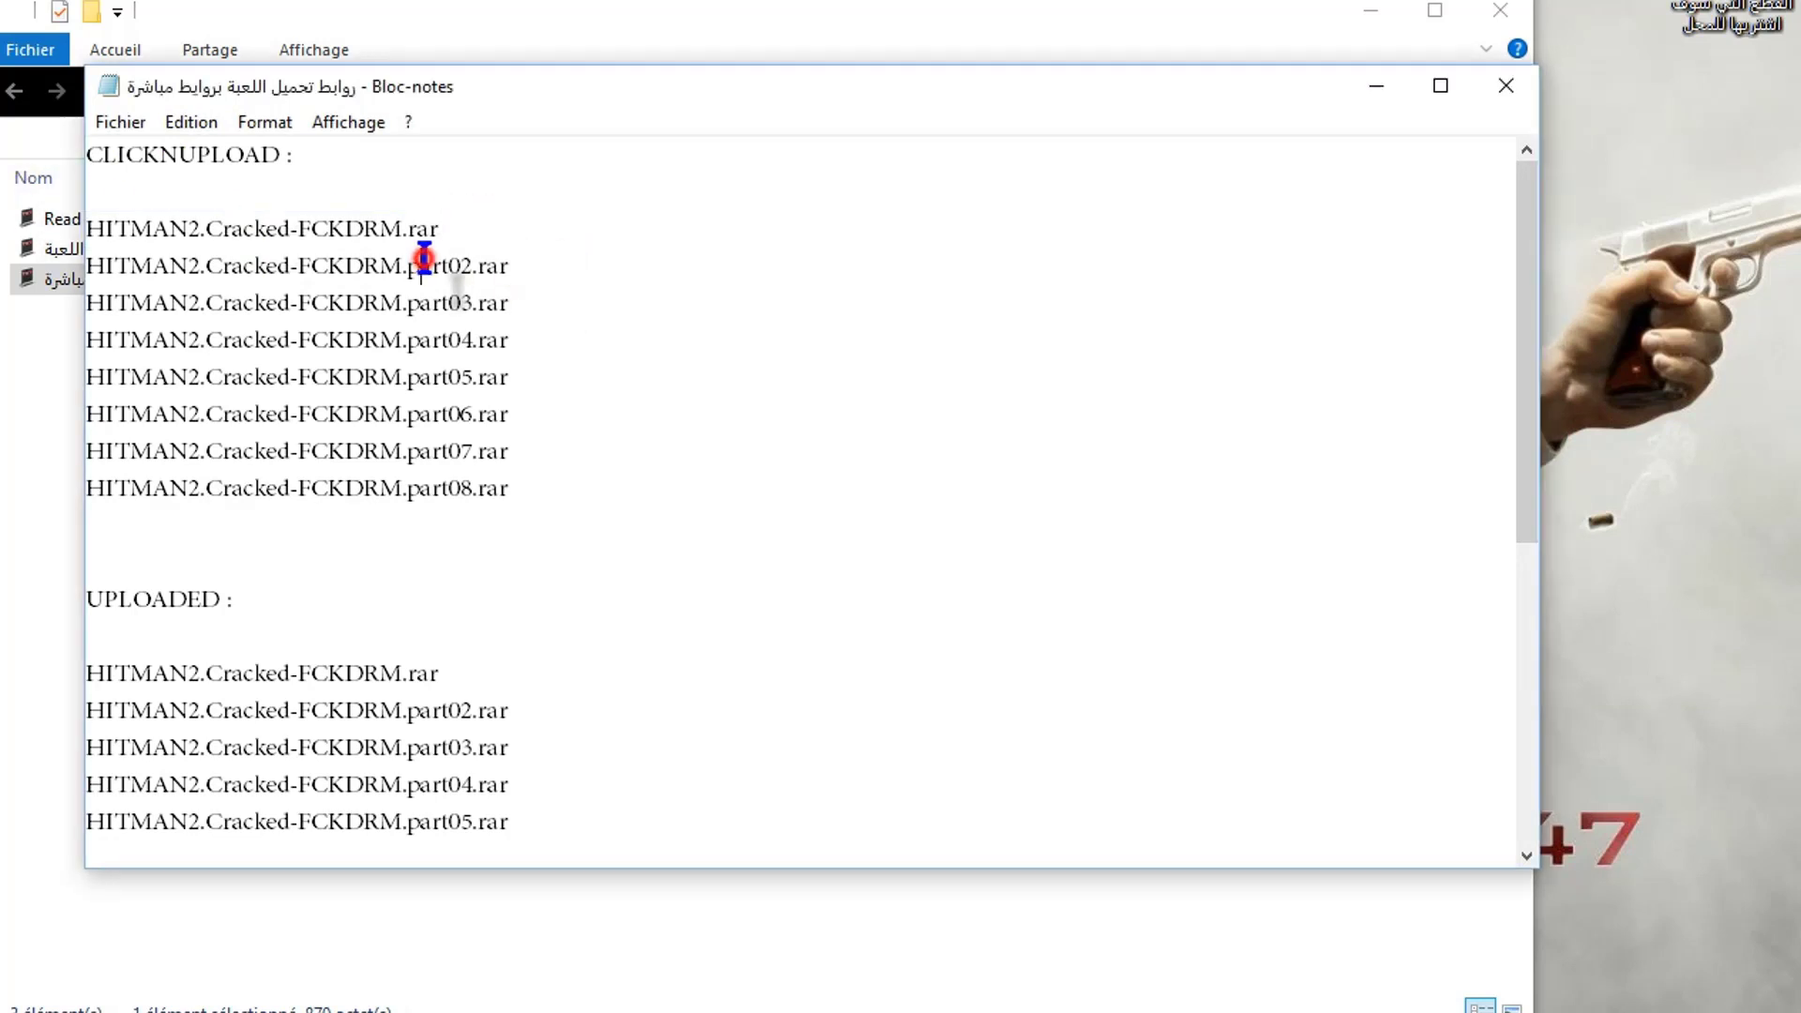
click(555, 264)
drag(555, 264, 85, 273)
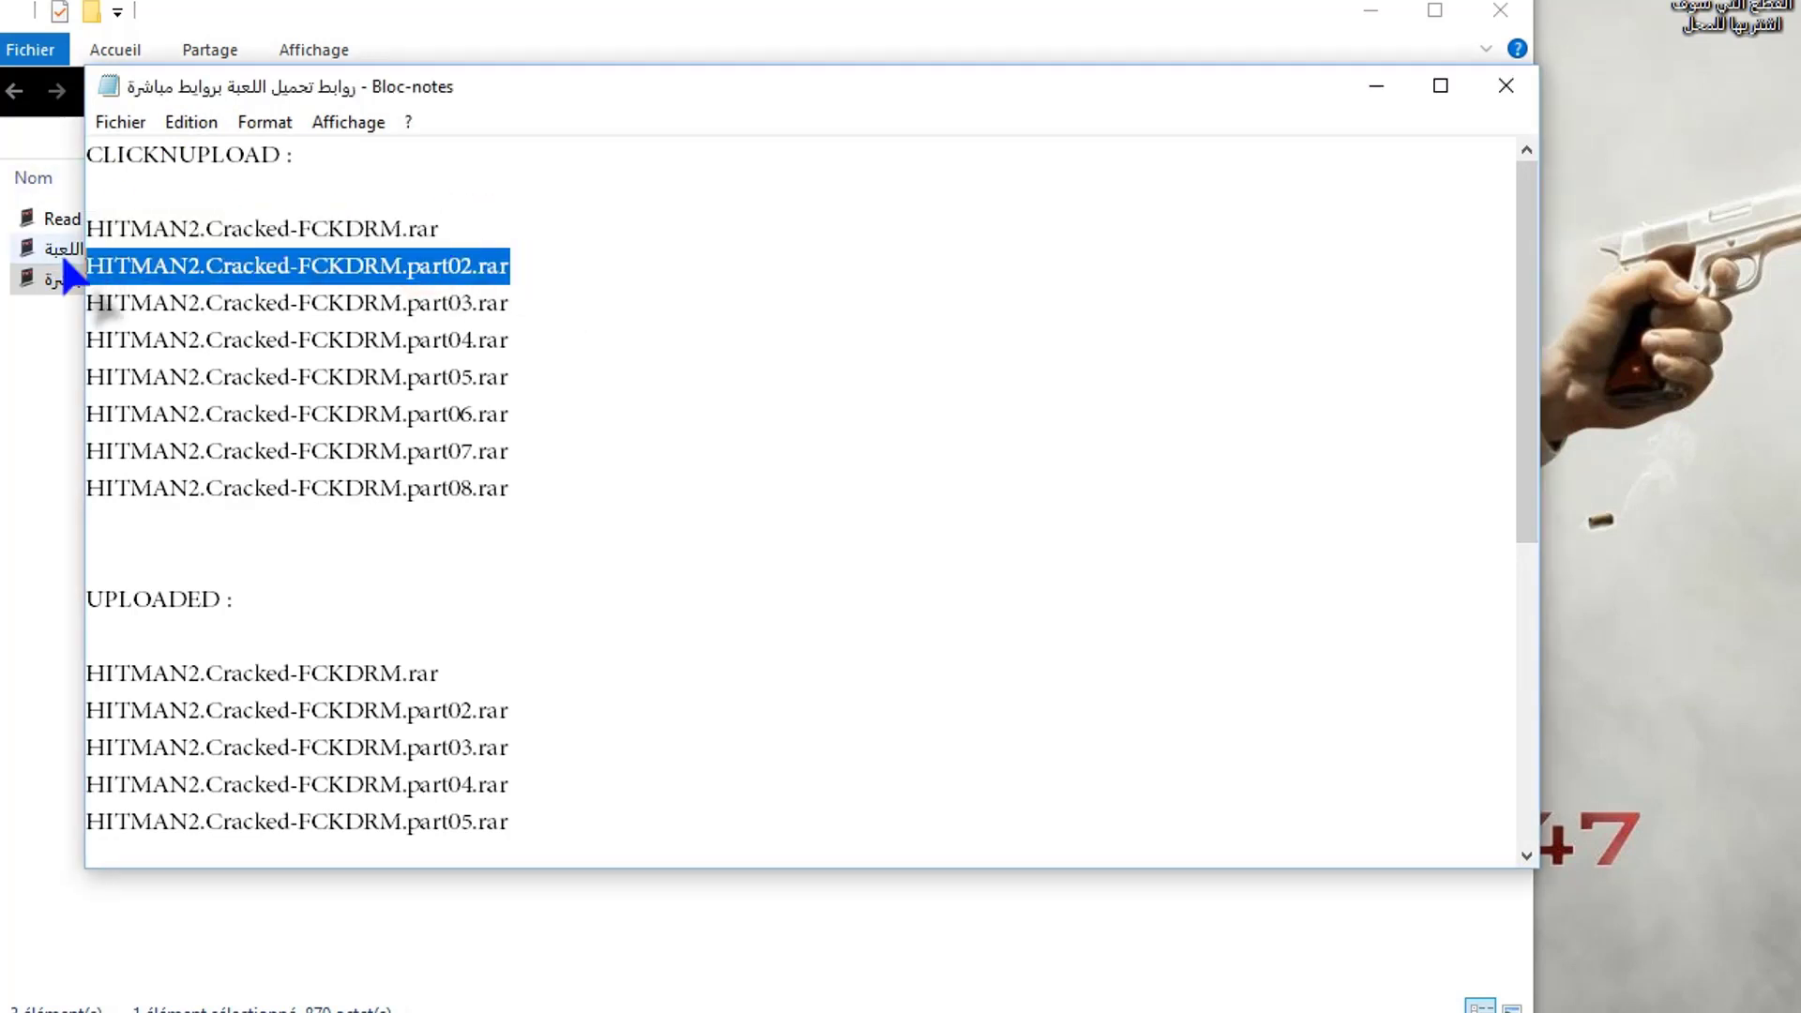
right_click(349, 280)
click(436, 373)
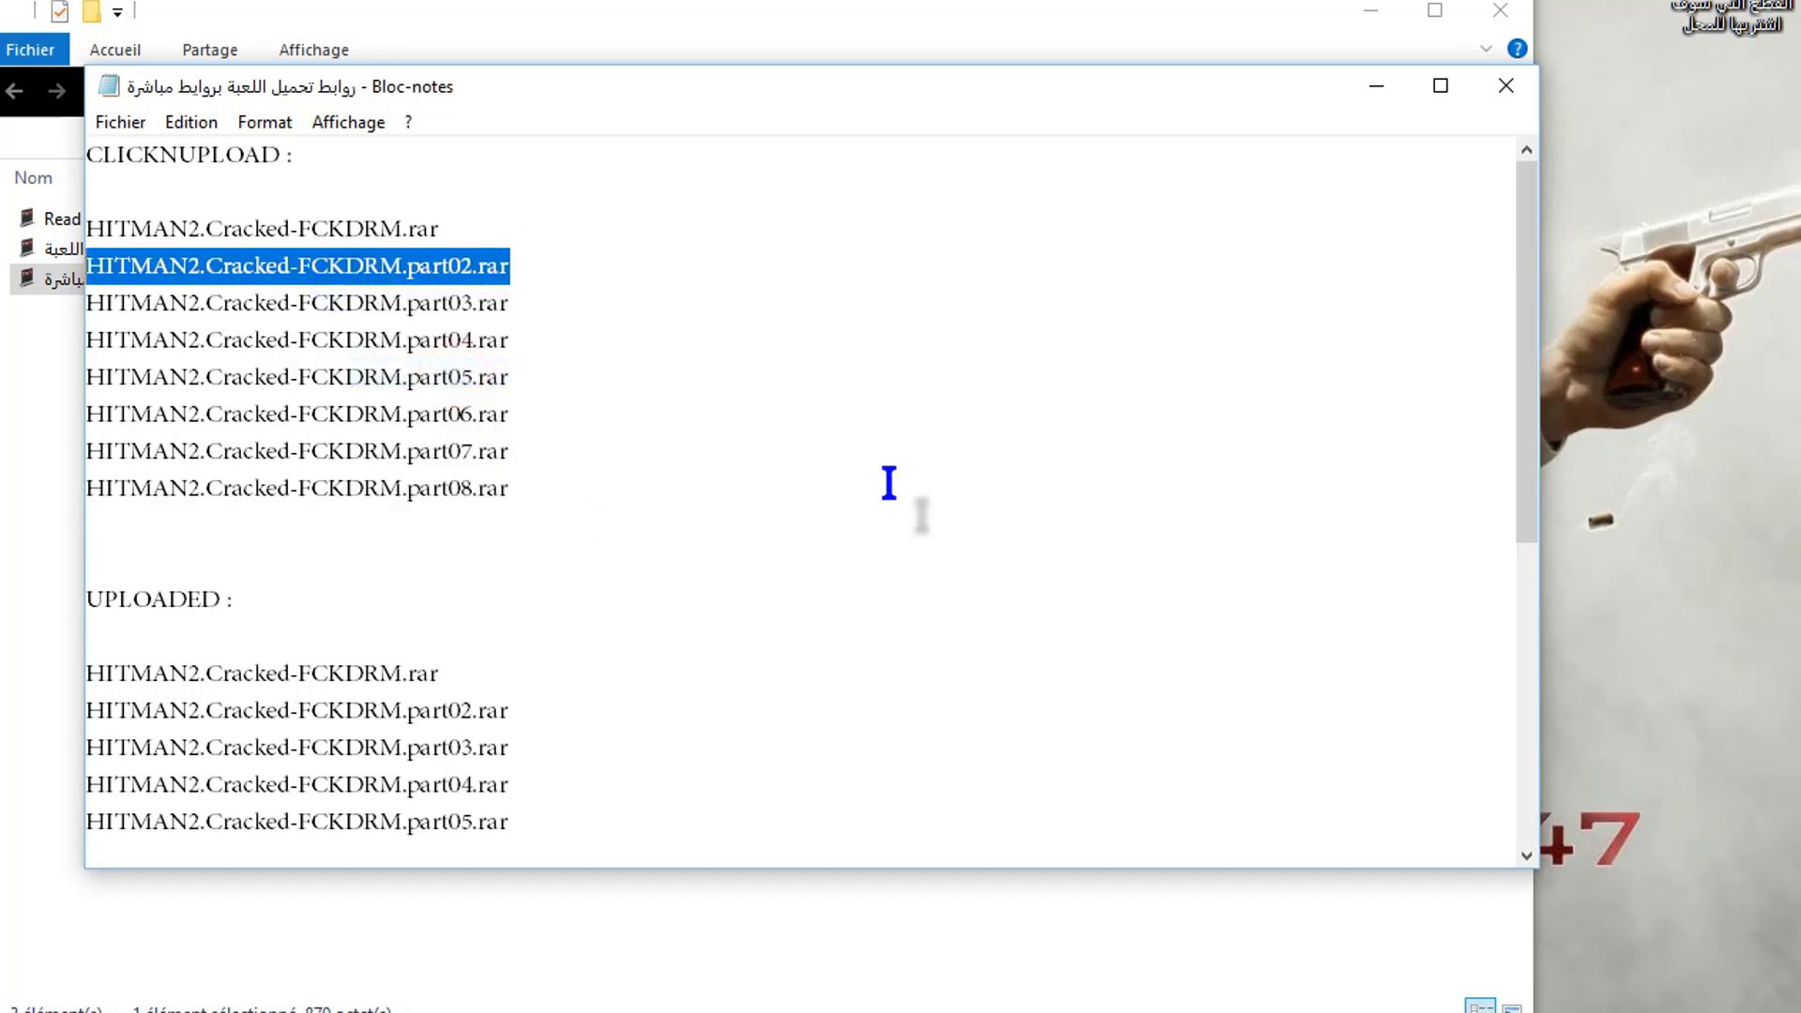
Deselect the copied entry and close the text file of direct download links.
click(563, 258)
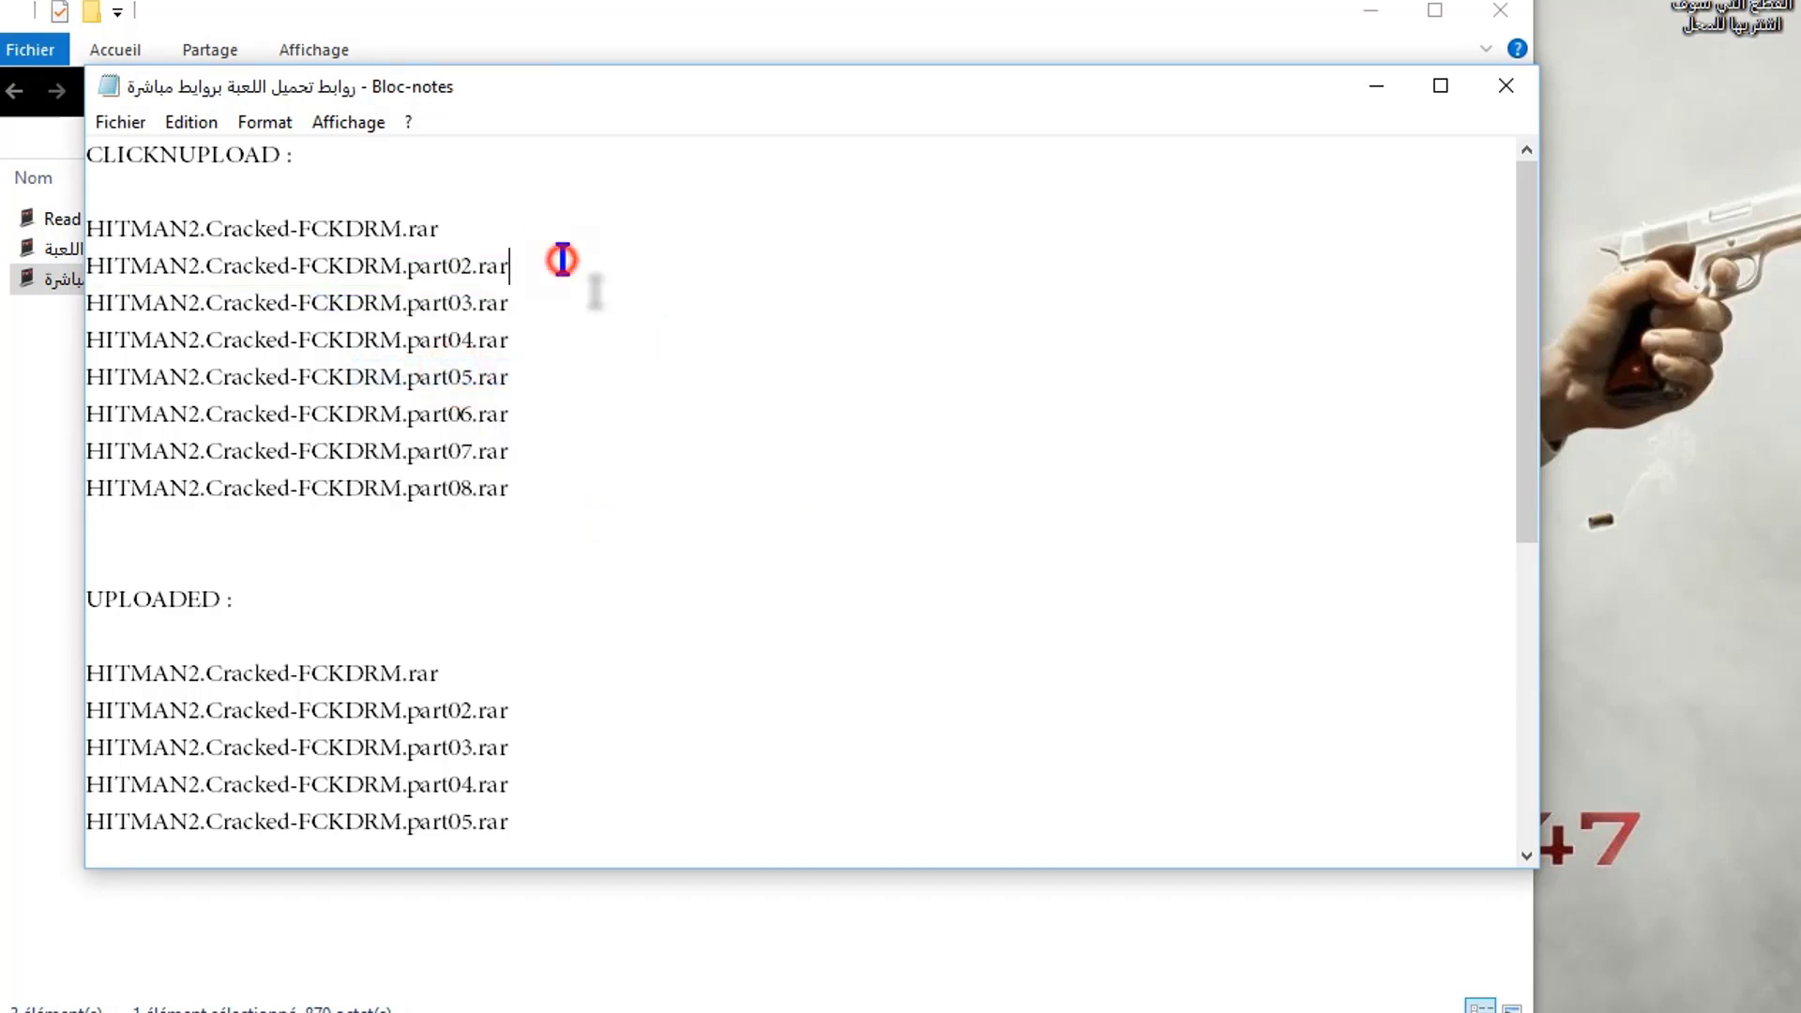
drag(1526, 351, 1523, 250)
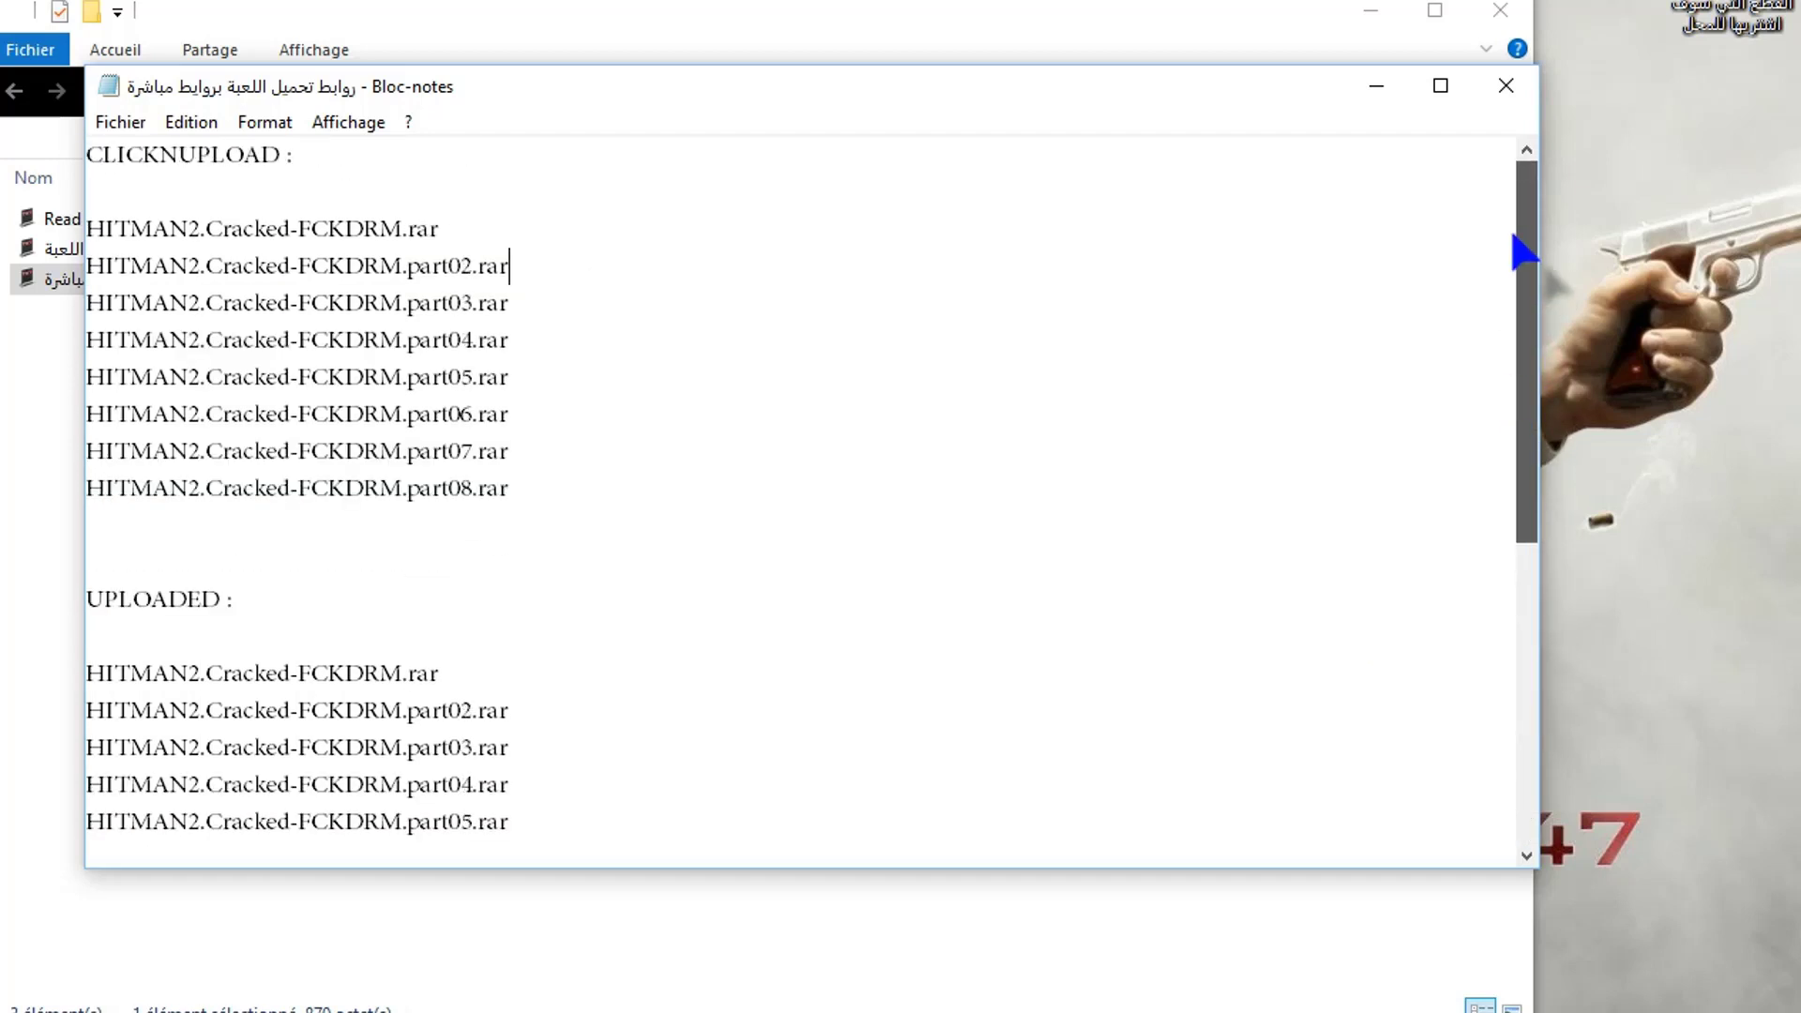
click(1489, 85)
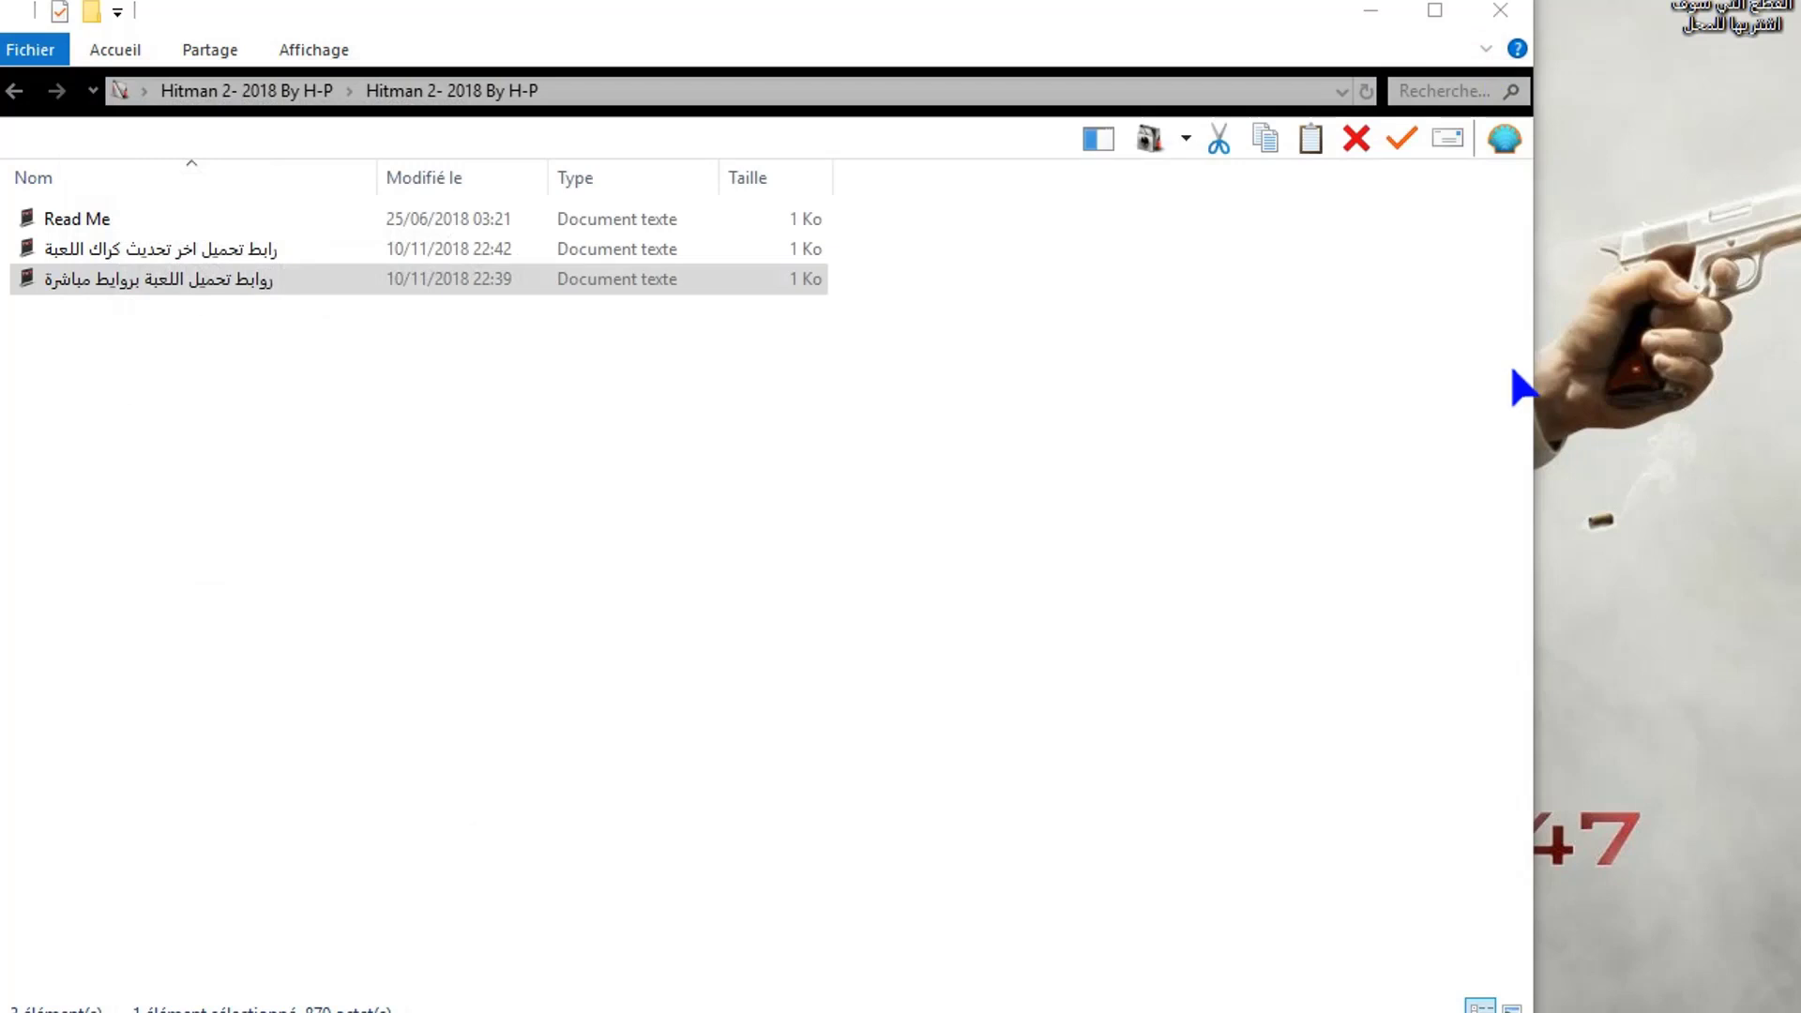
drag(1272, 390, 1066, 534)
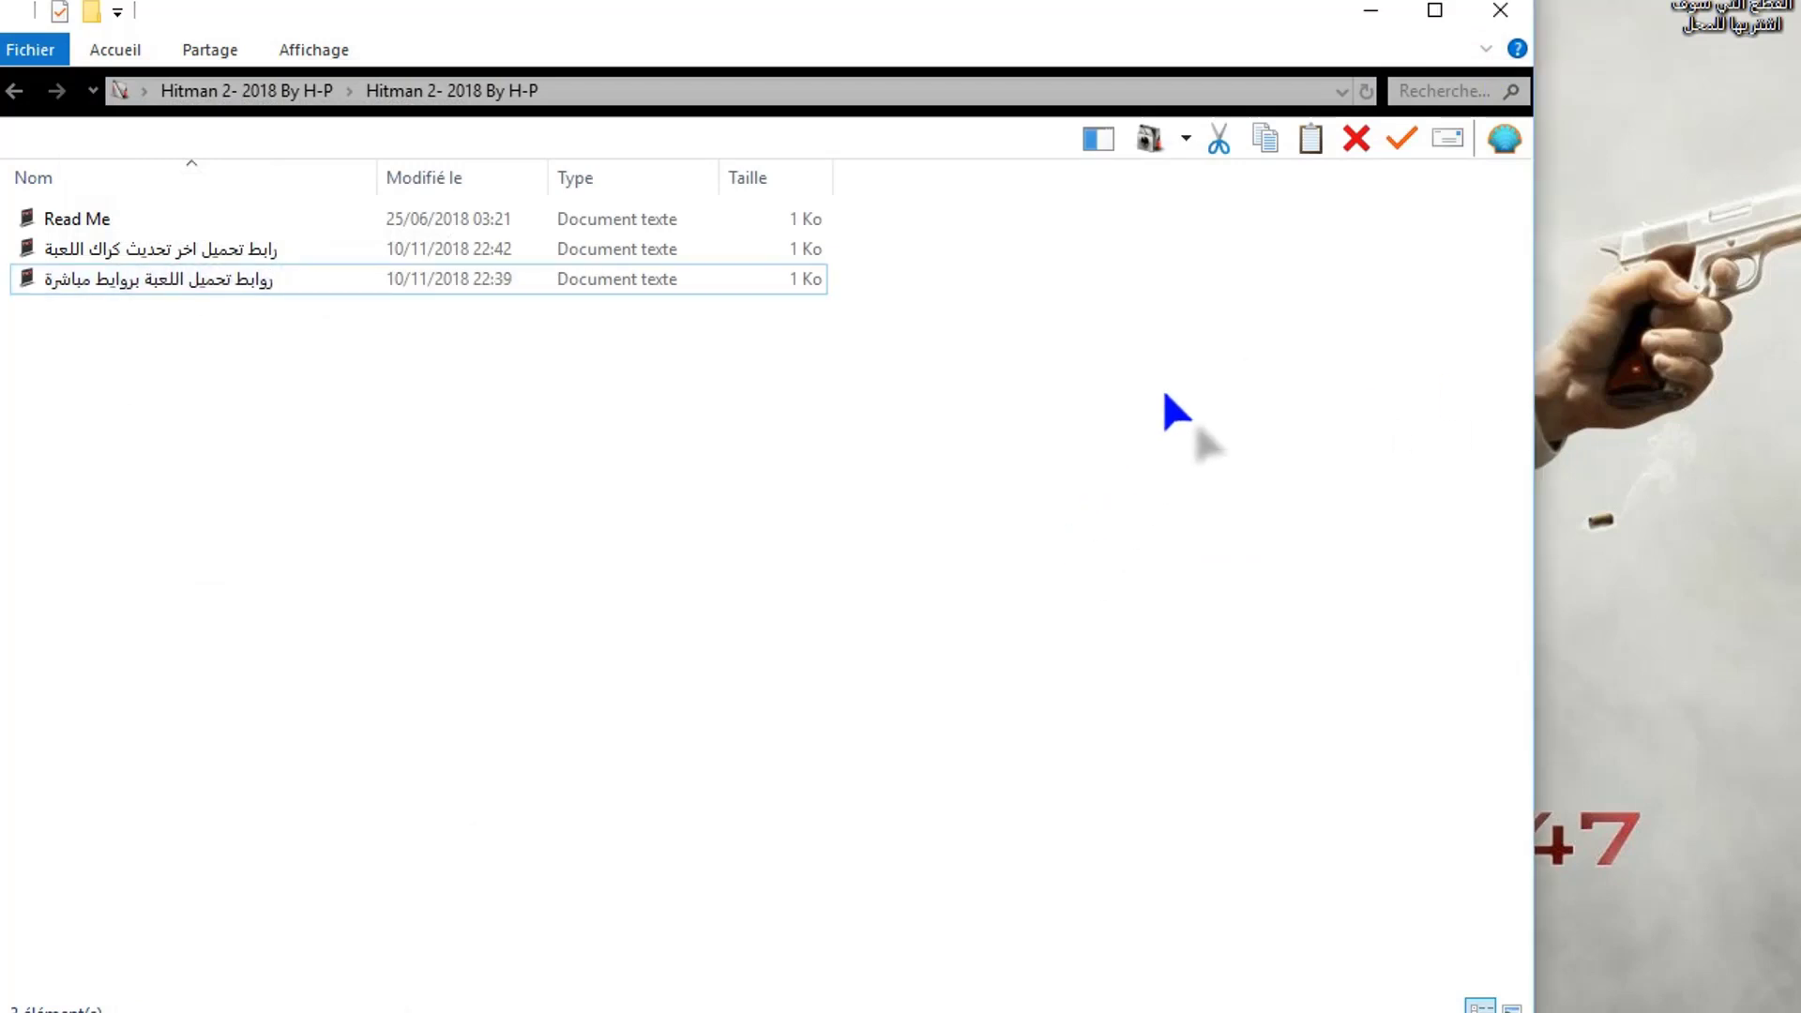
drag(1163, 389, 1157, 338)
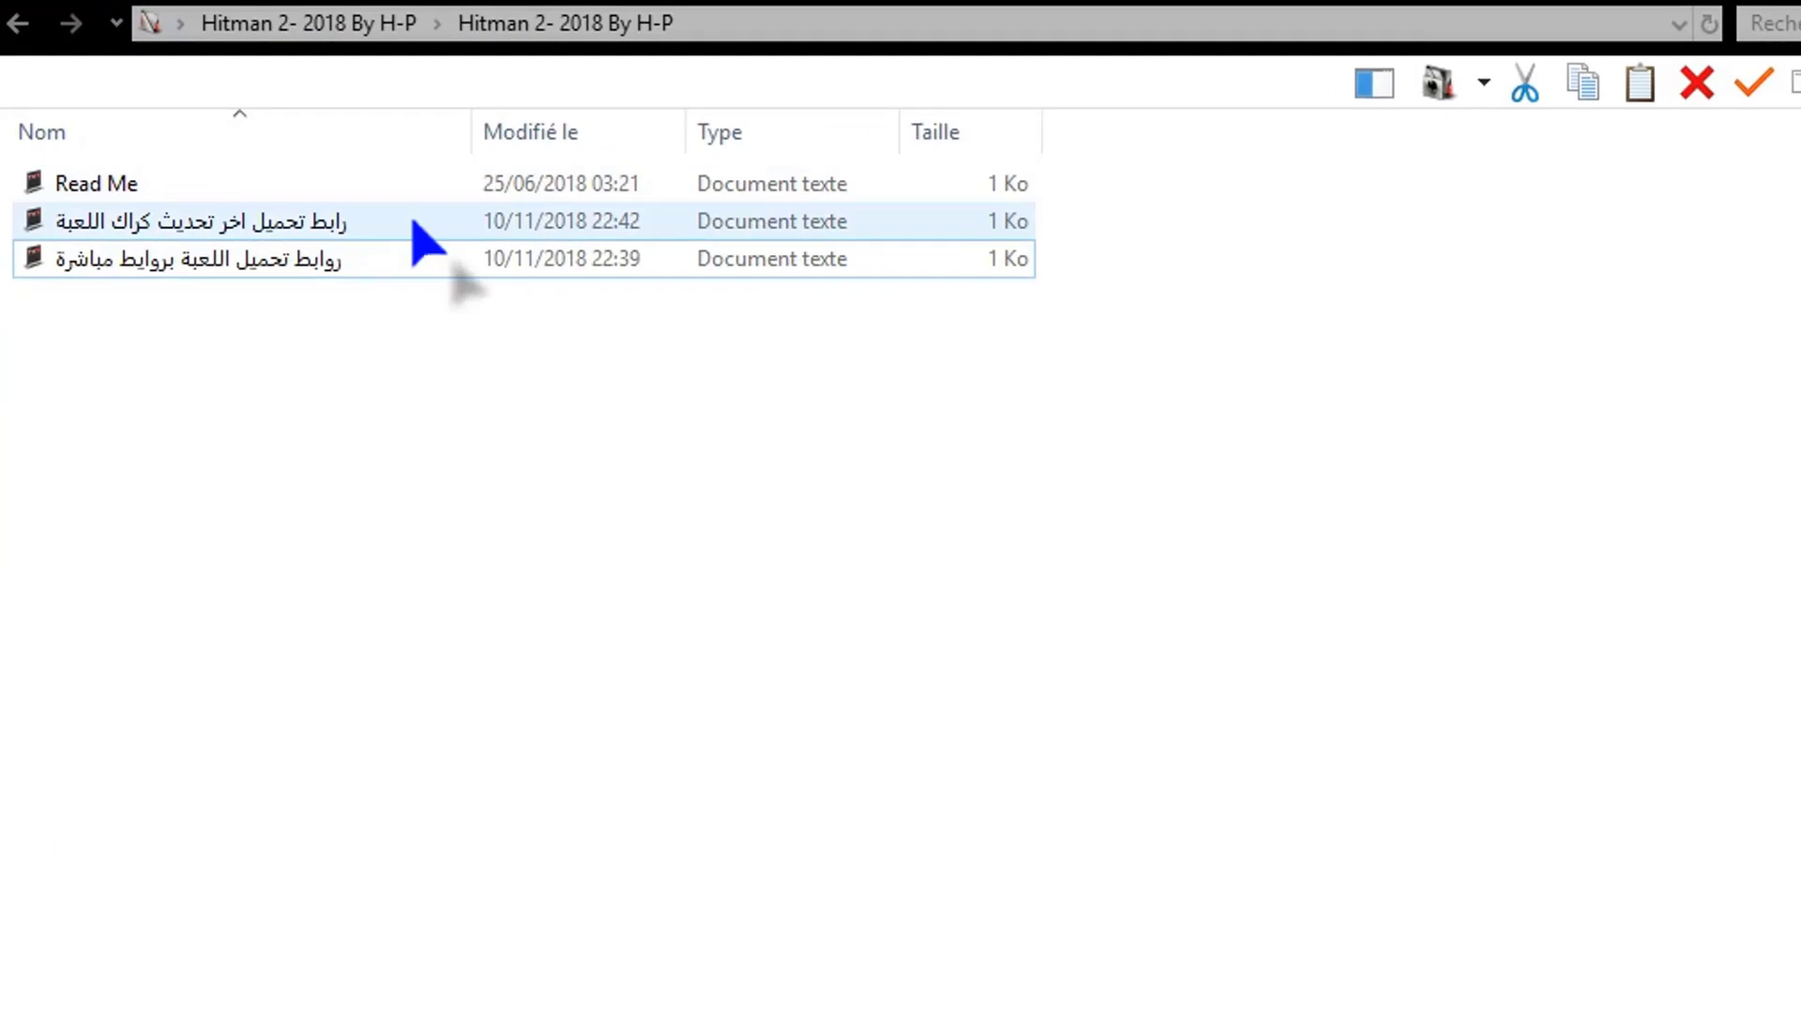
Open the text file رابط تحميل اخر تحديث كراك اللعبة and copy its zippyshare link.
click(263, 222)
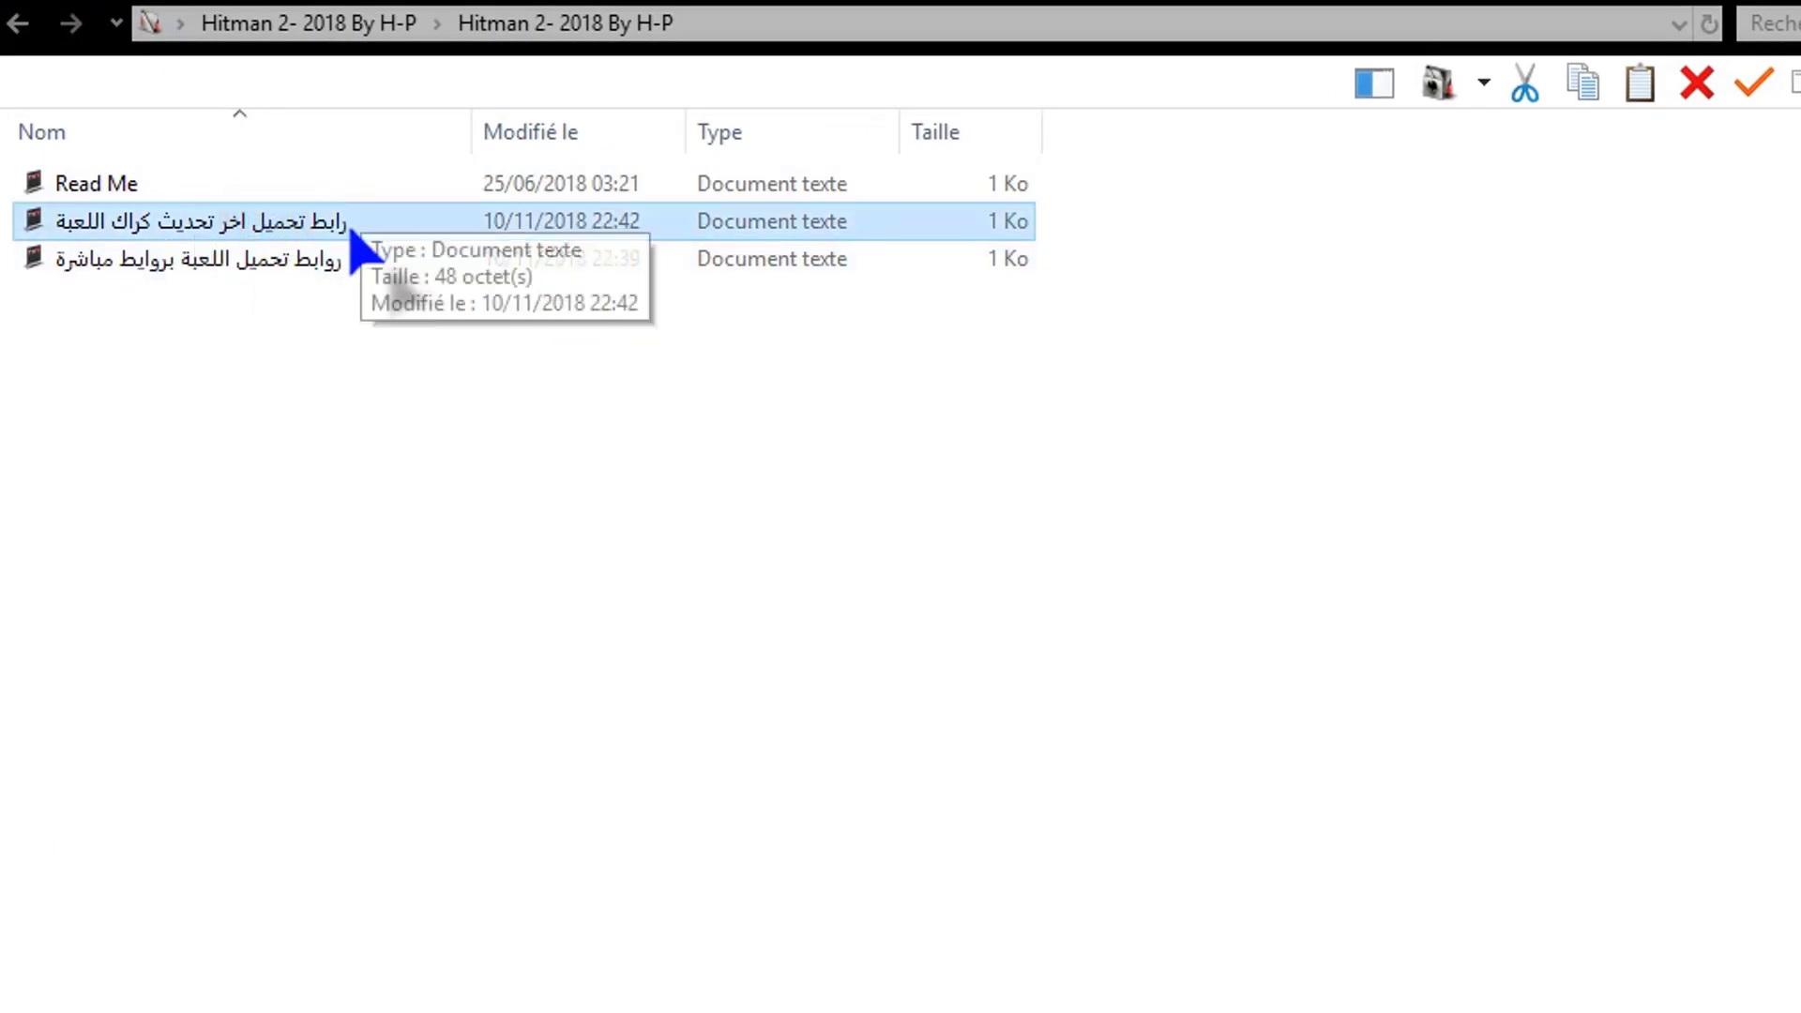
click(263, 221)
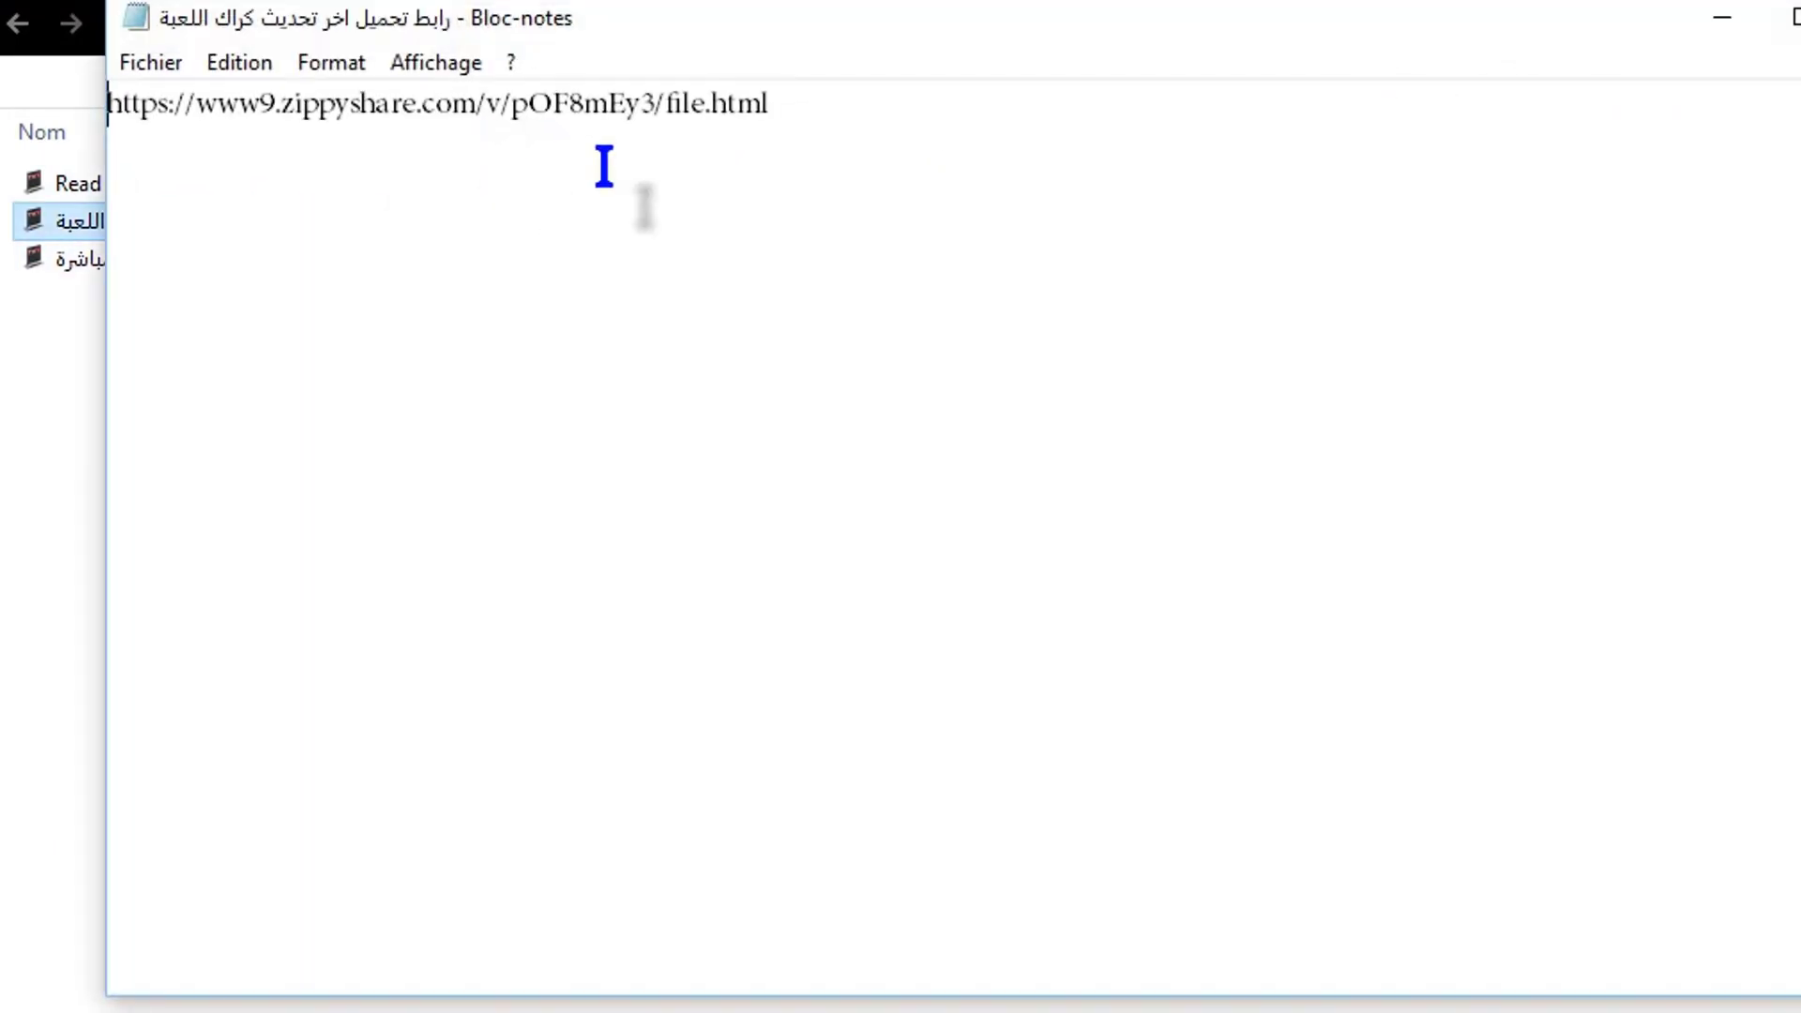
drag(864, 112, 60, 73)
right_click(541, 166)
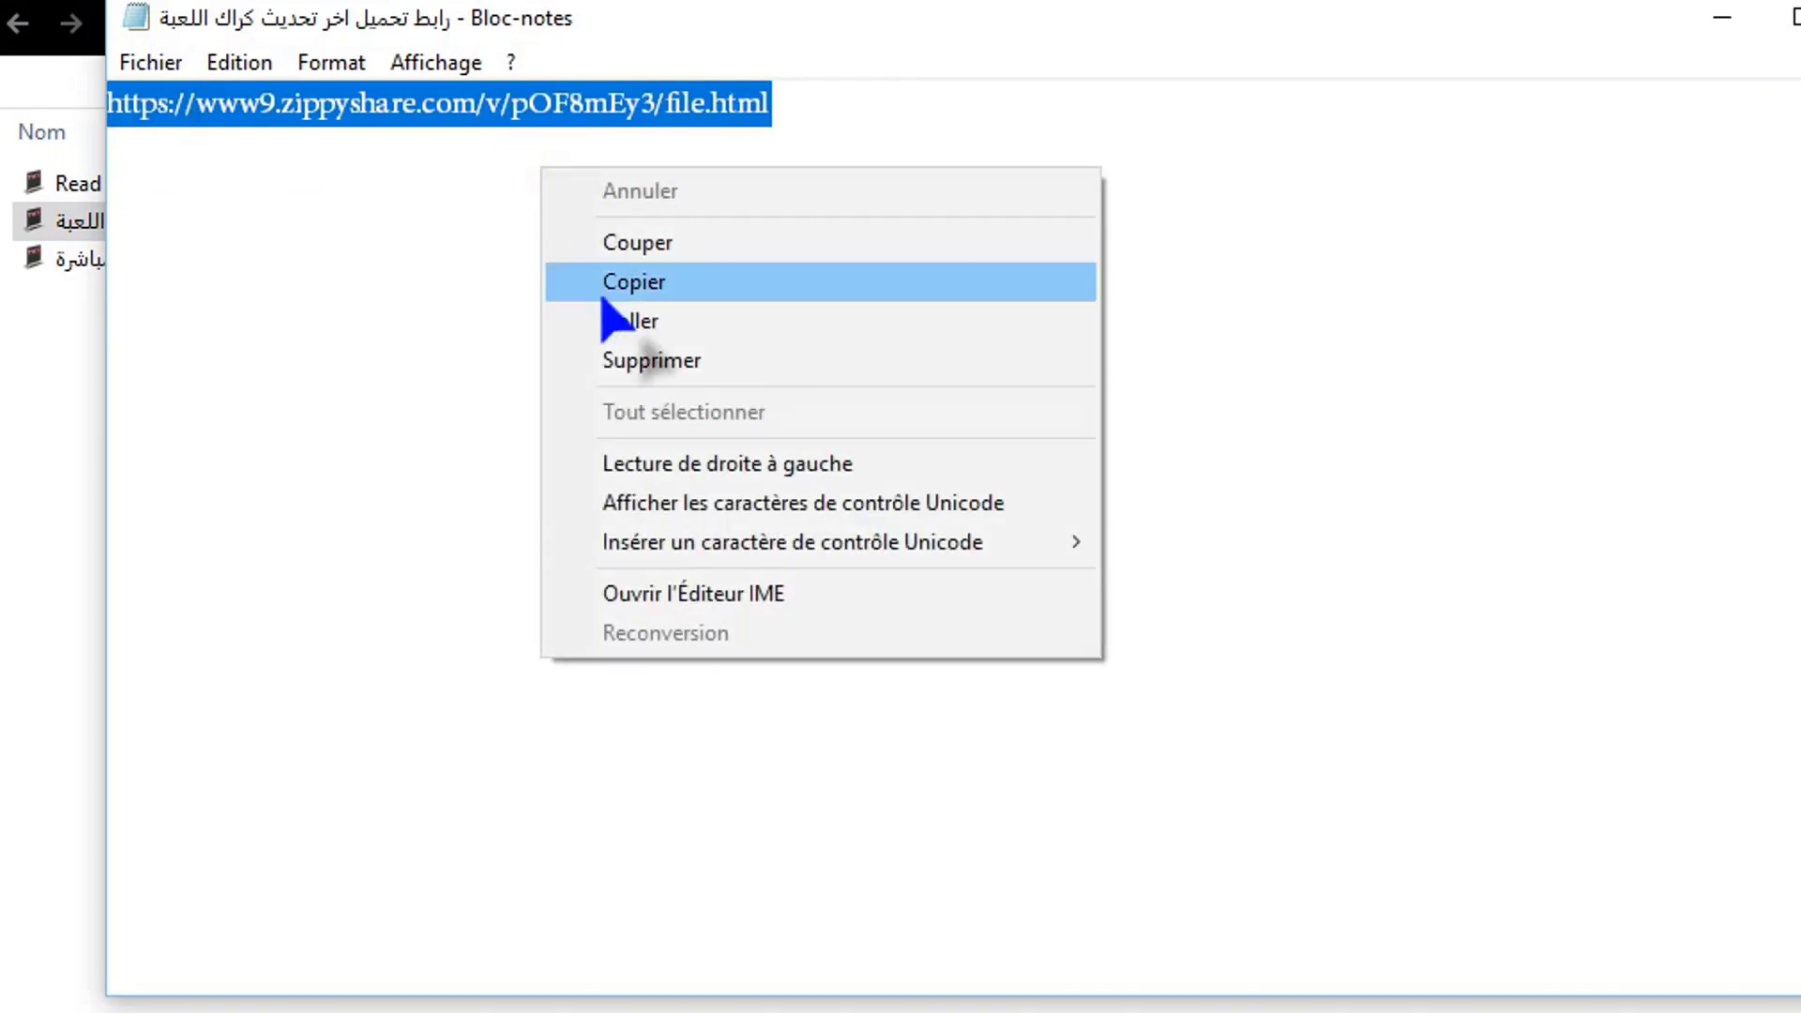
click(610, 283)
Deselect the copied link and close the crack link text file and the Hitman 2- 2018 By H-P folder window.
click(843, 368)
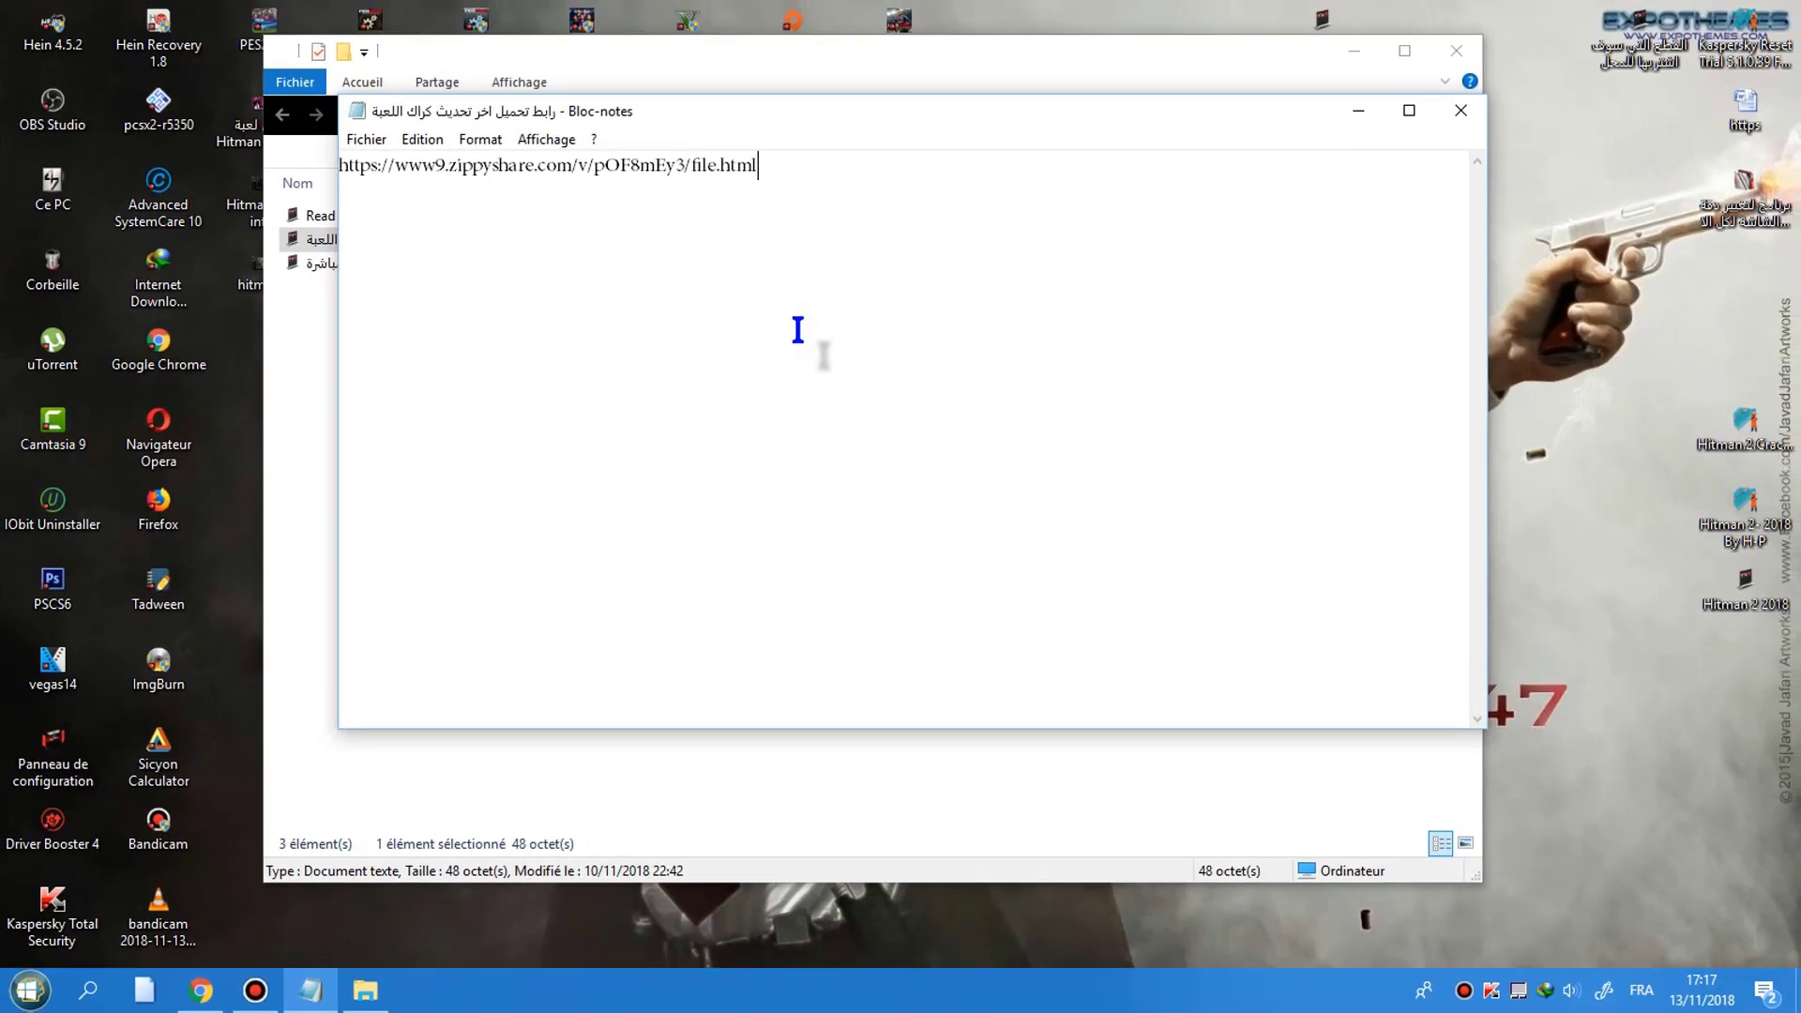
click(1537, 93)
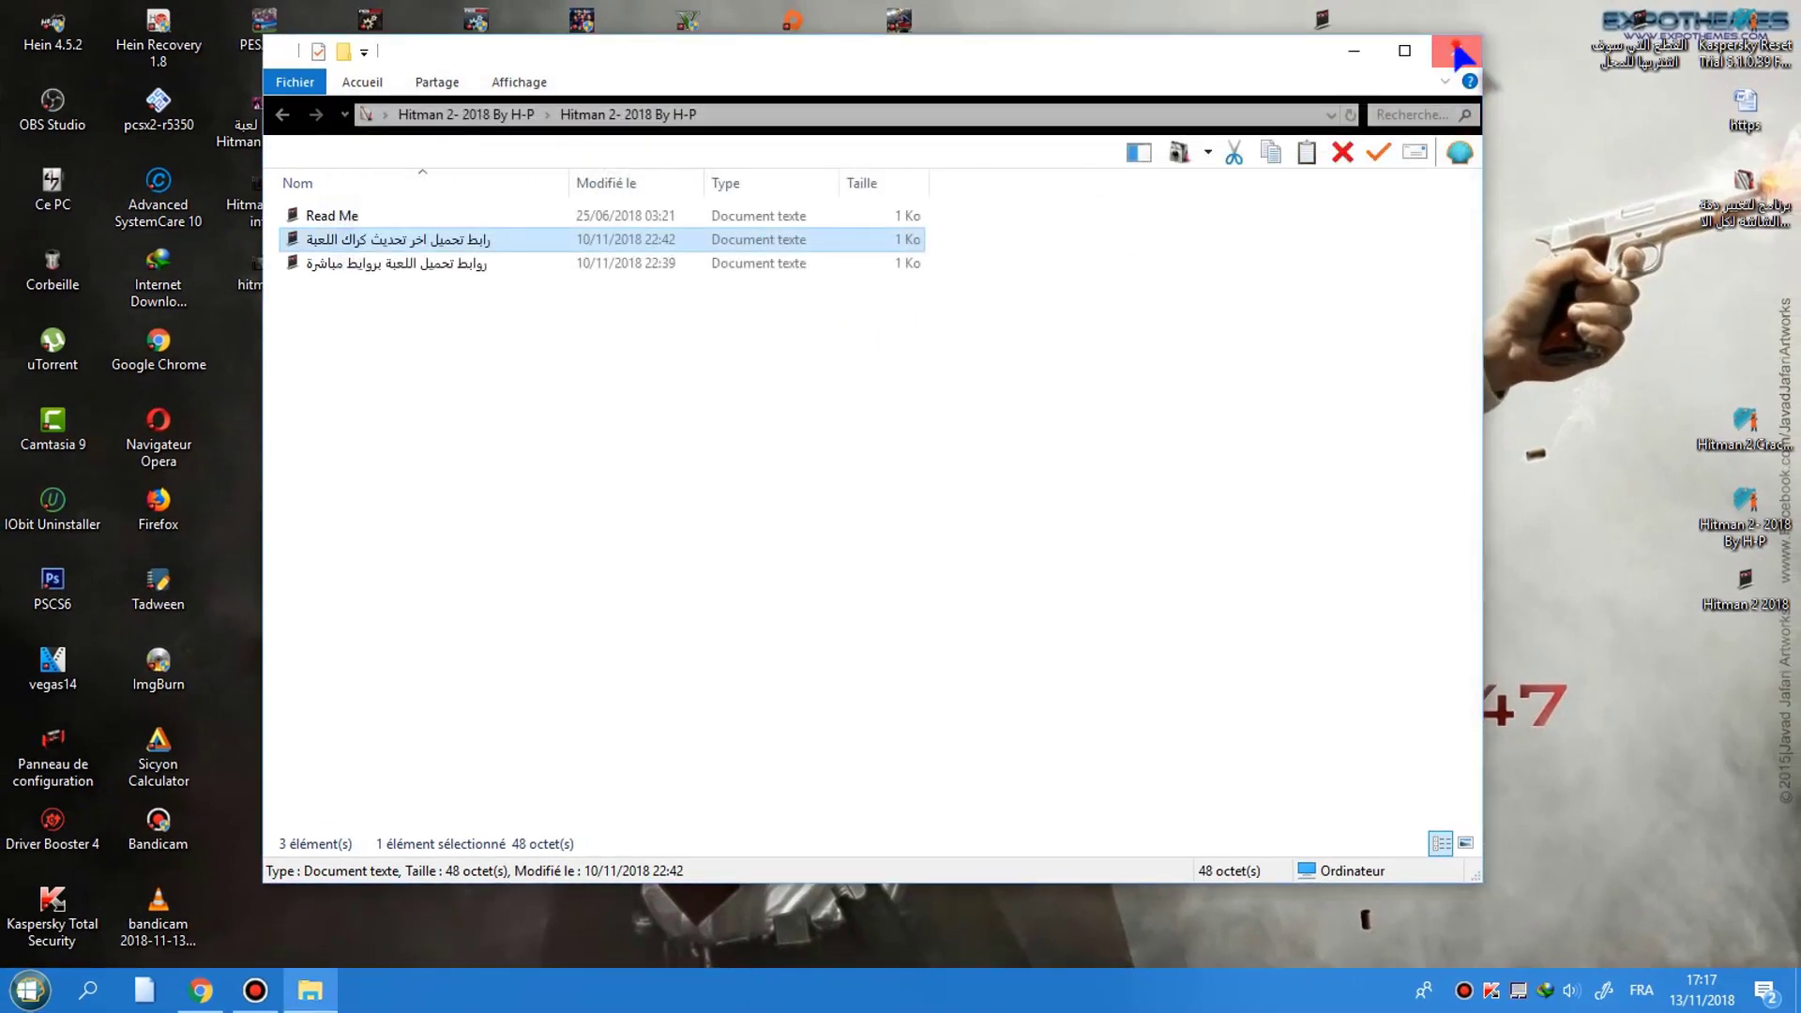
click(1457, 51)
Move the Hitman.2.Crack.Only-FCKDRM archive to the middle of the desktop and extract it into its own folder.
mouse_move(1776, 453)
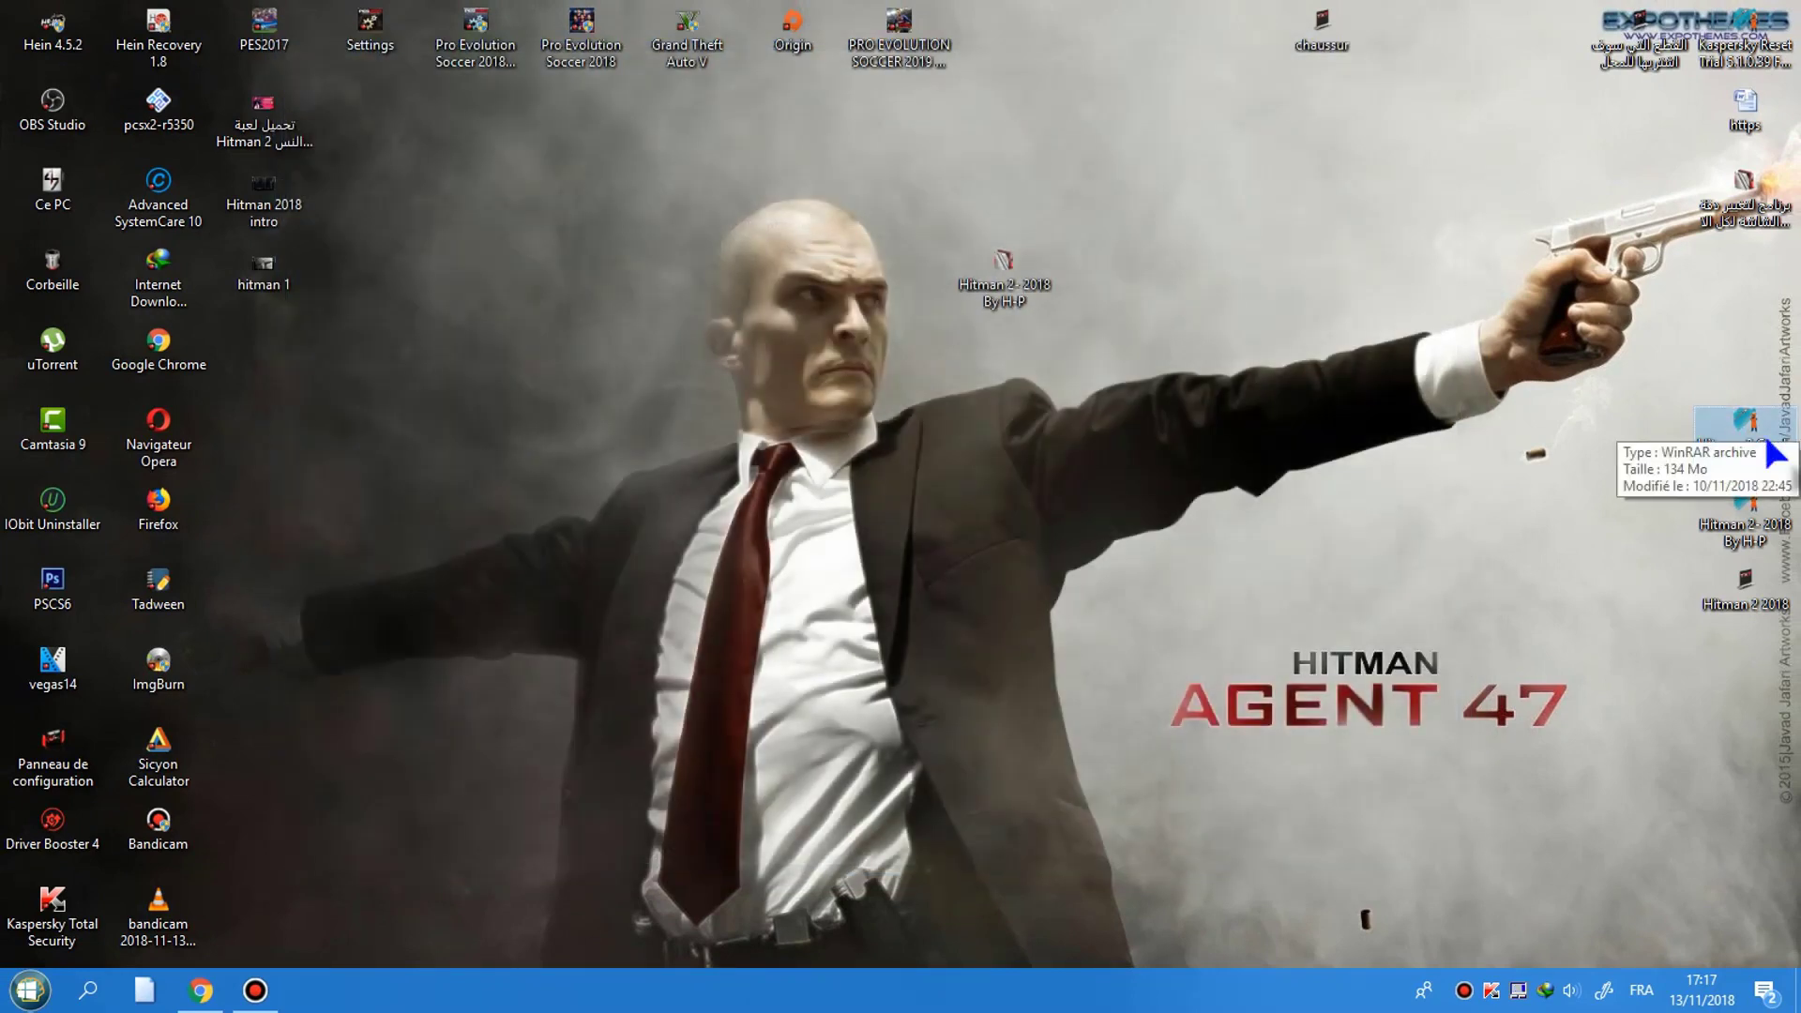
drag(1736, 450, 759, 294)
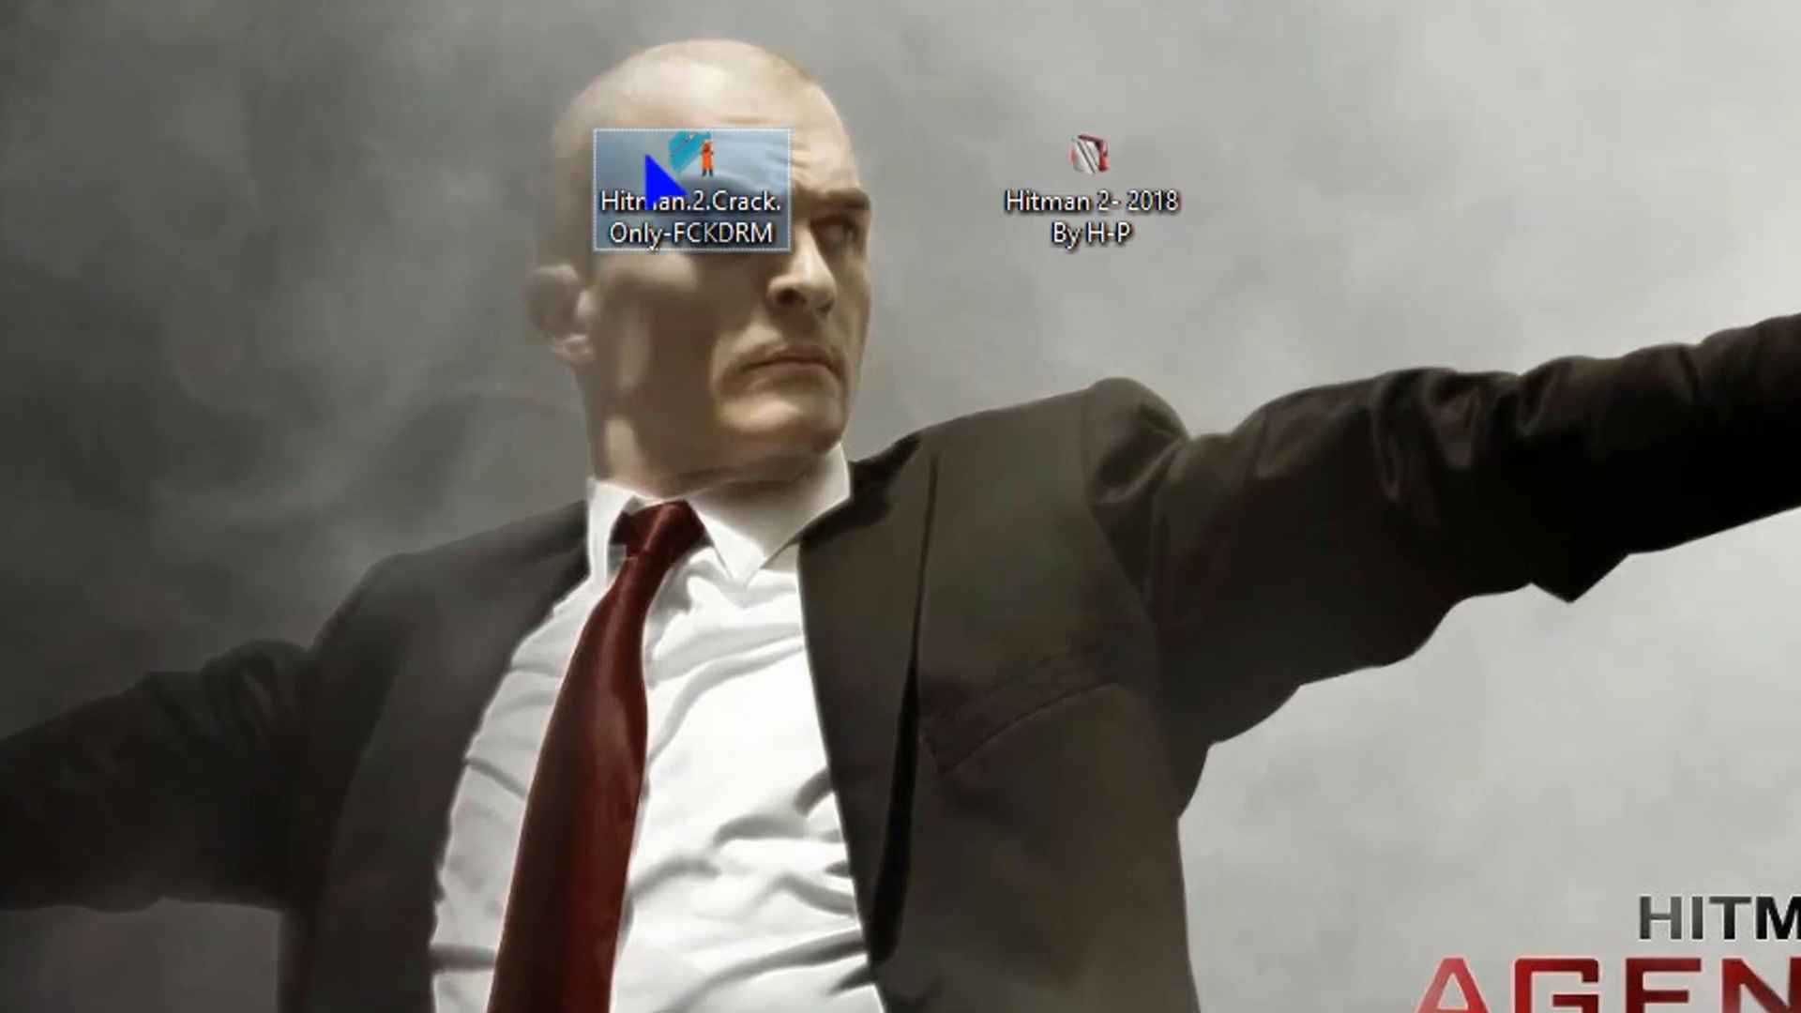
right_click(741, 292)
click(723, 454)
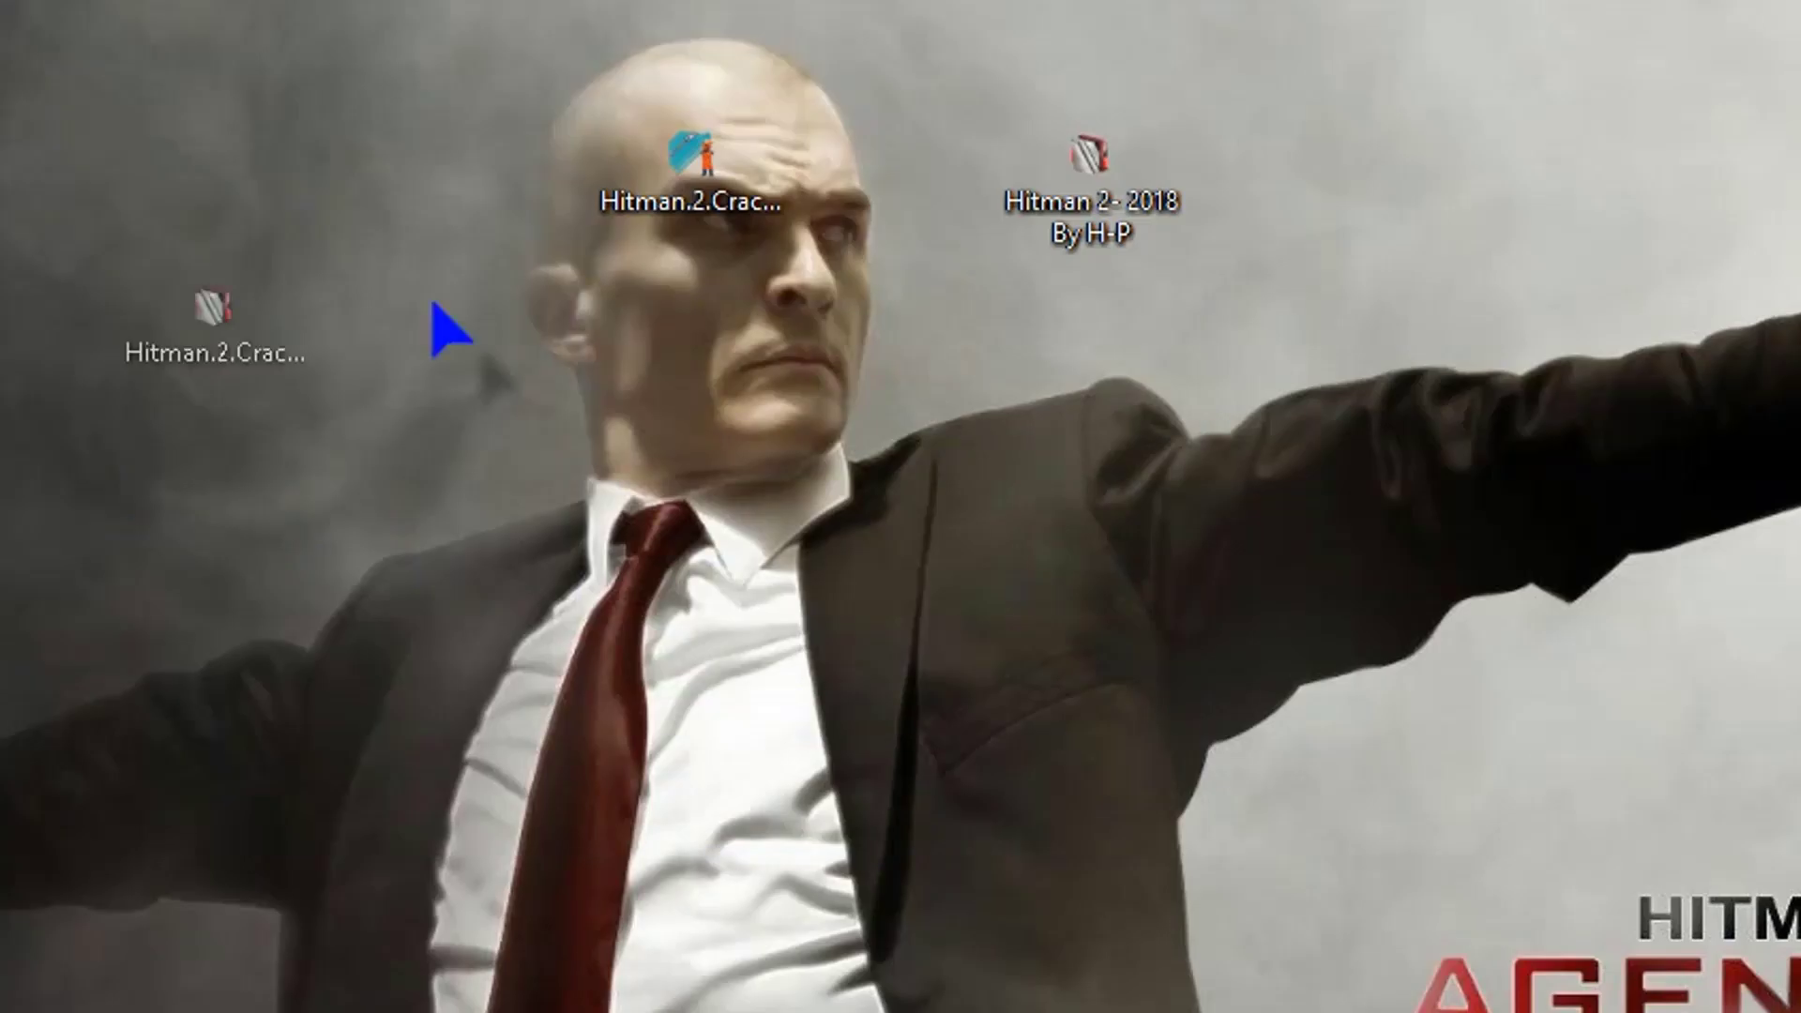
Place the extracted crack folder beside Hitman 2- 2018 By H-P, and open it through to the inner folder of the same name.
drag(437, 314, 1407, 197)
click(1370, 439)
double_click(1257, 197)
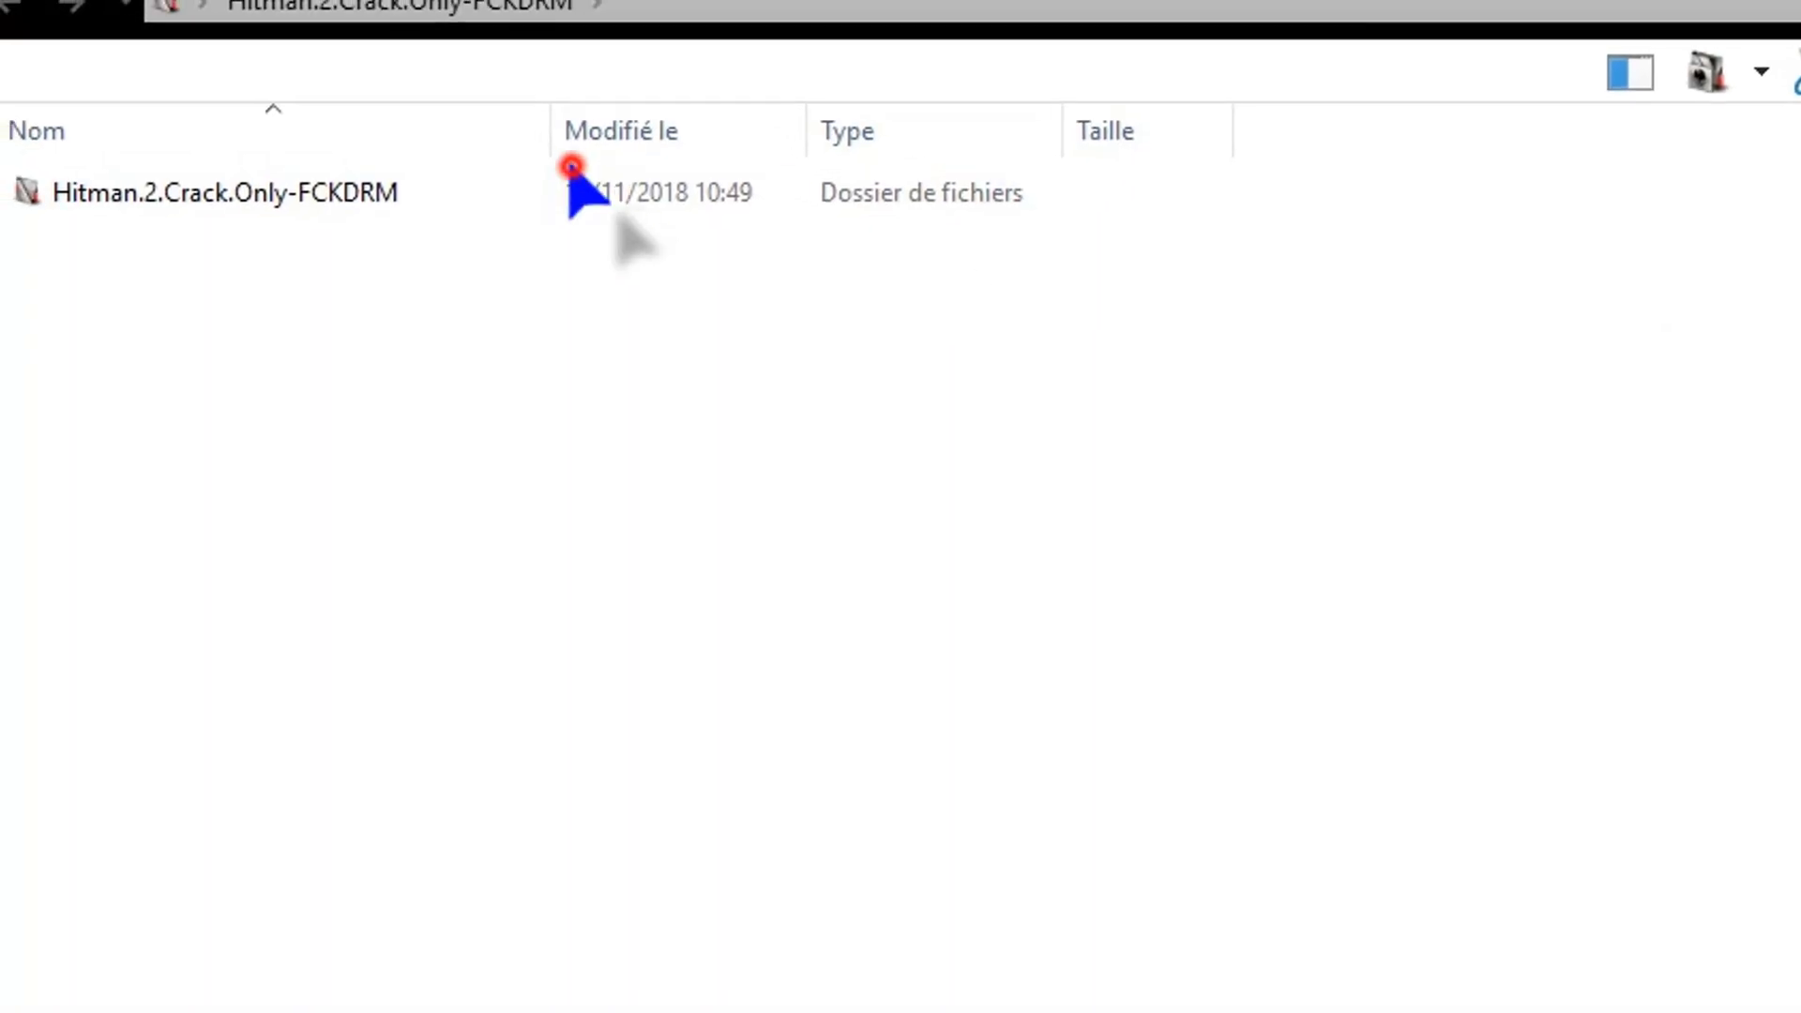
double_click(571, 178)
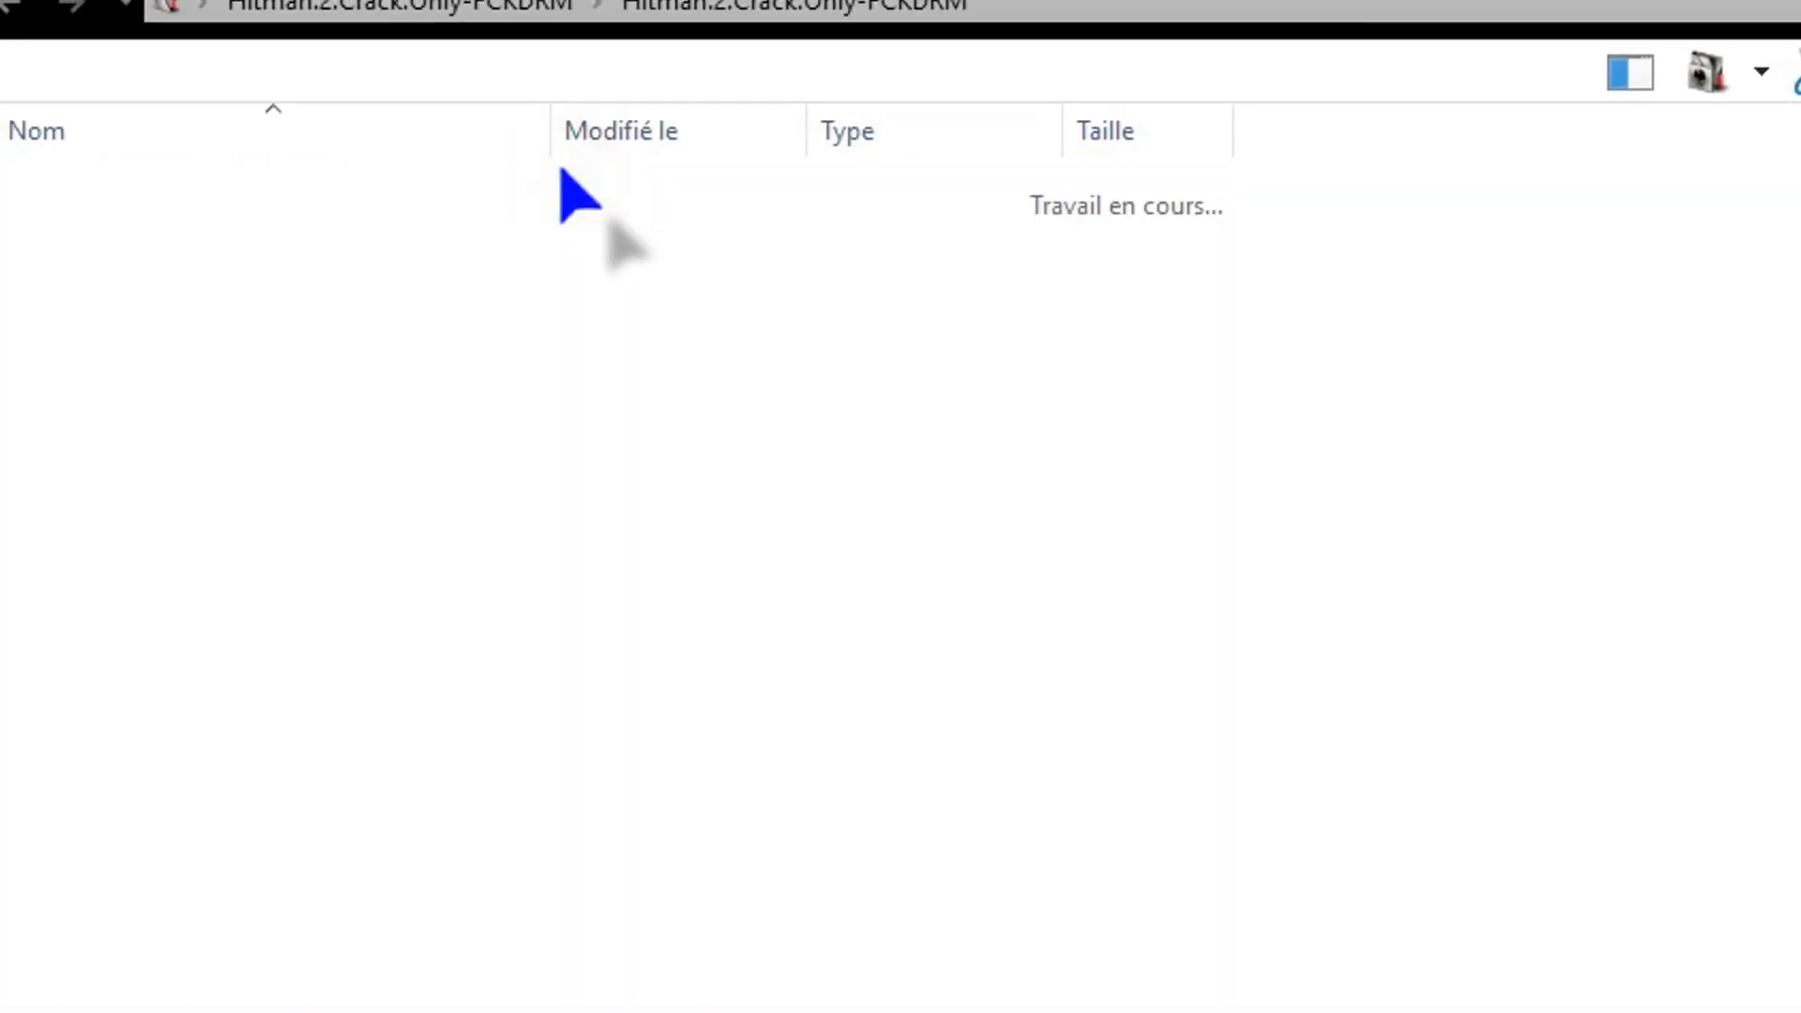
Select all the files in the inner Hitman.2.Crack.Only-FCKDRM folder and copy them.
drag(298, 758, 292, 5)
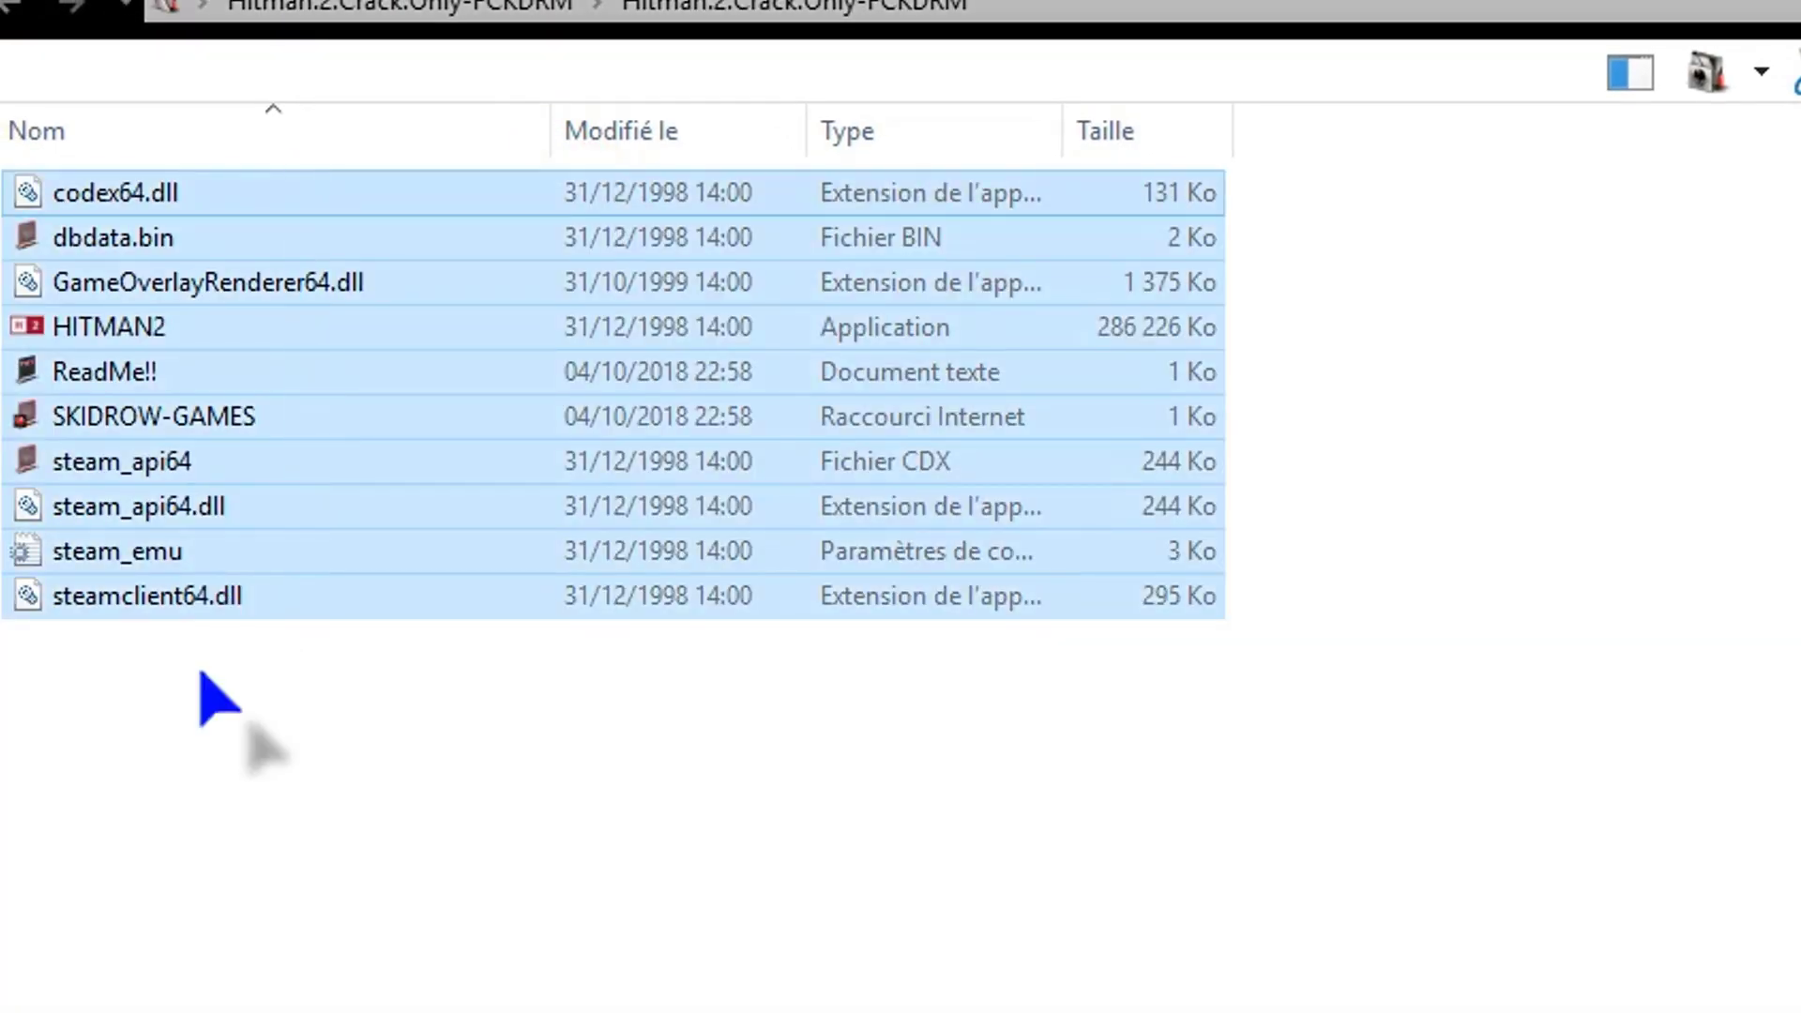
right_click(330, 361)
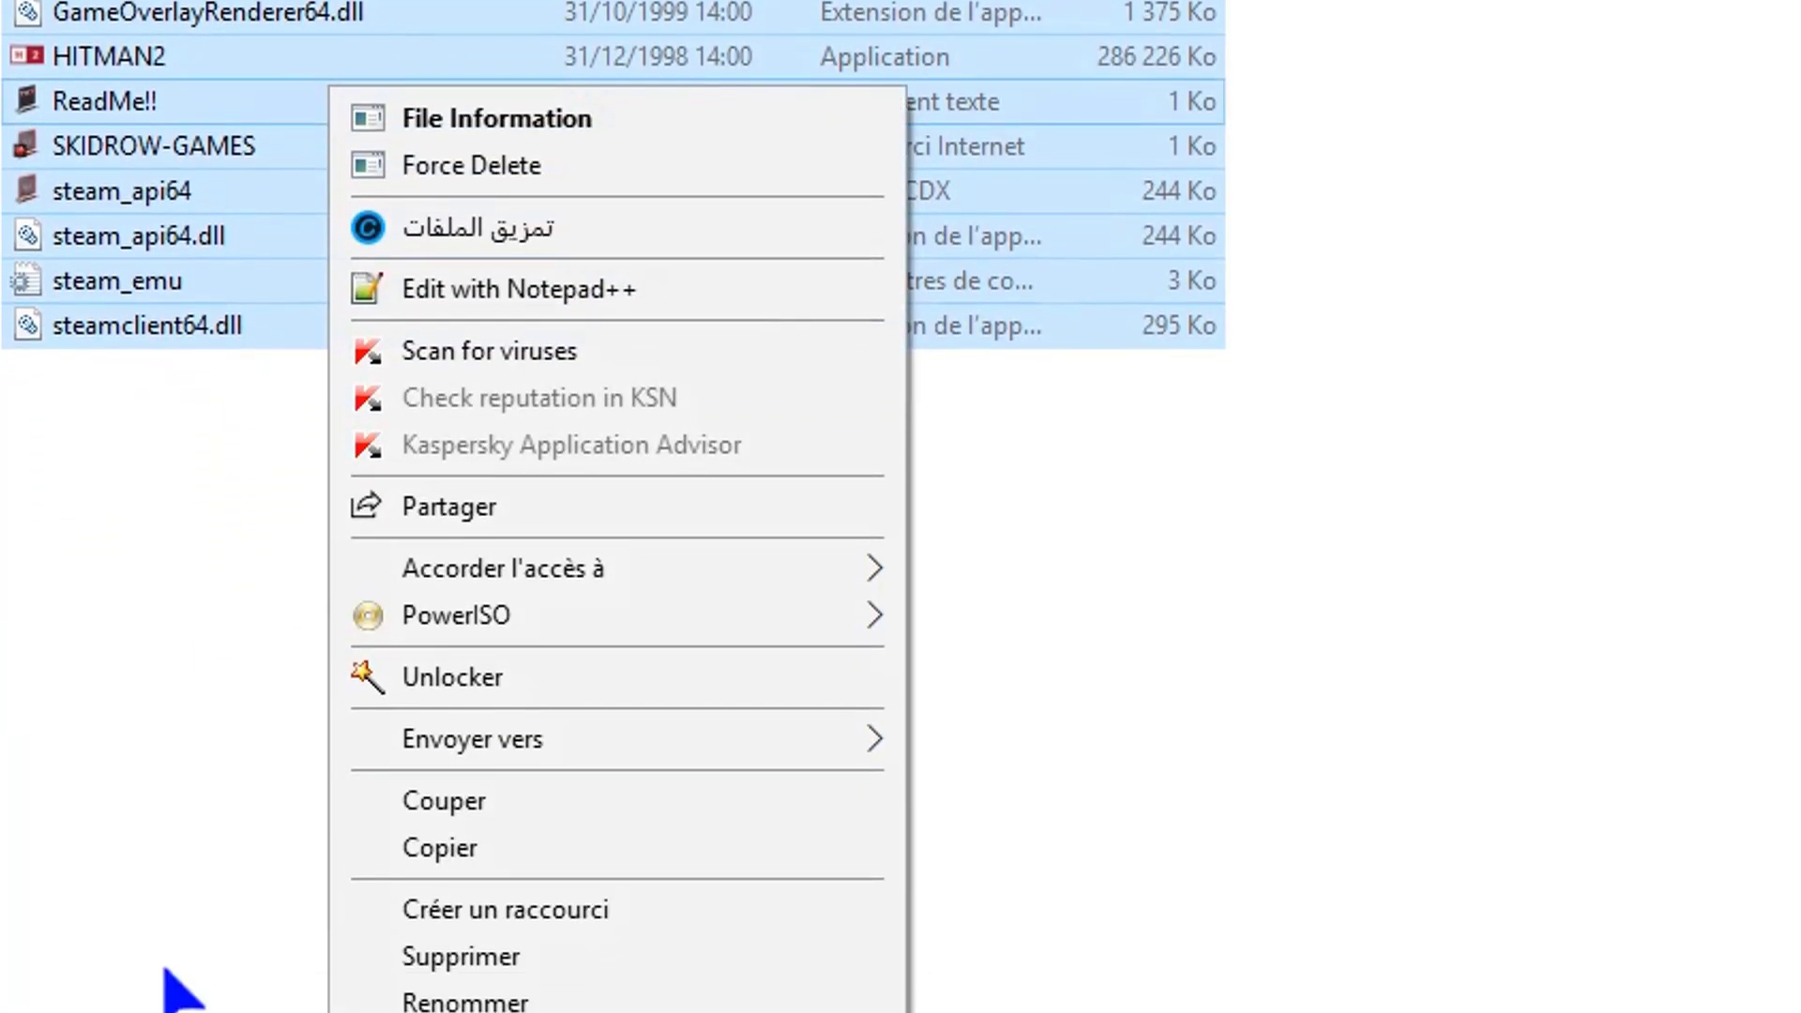
click(488, 949)
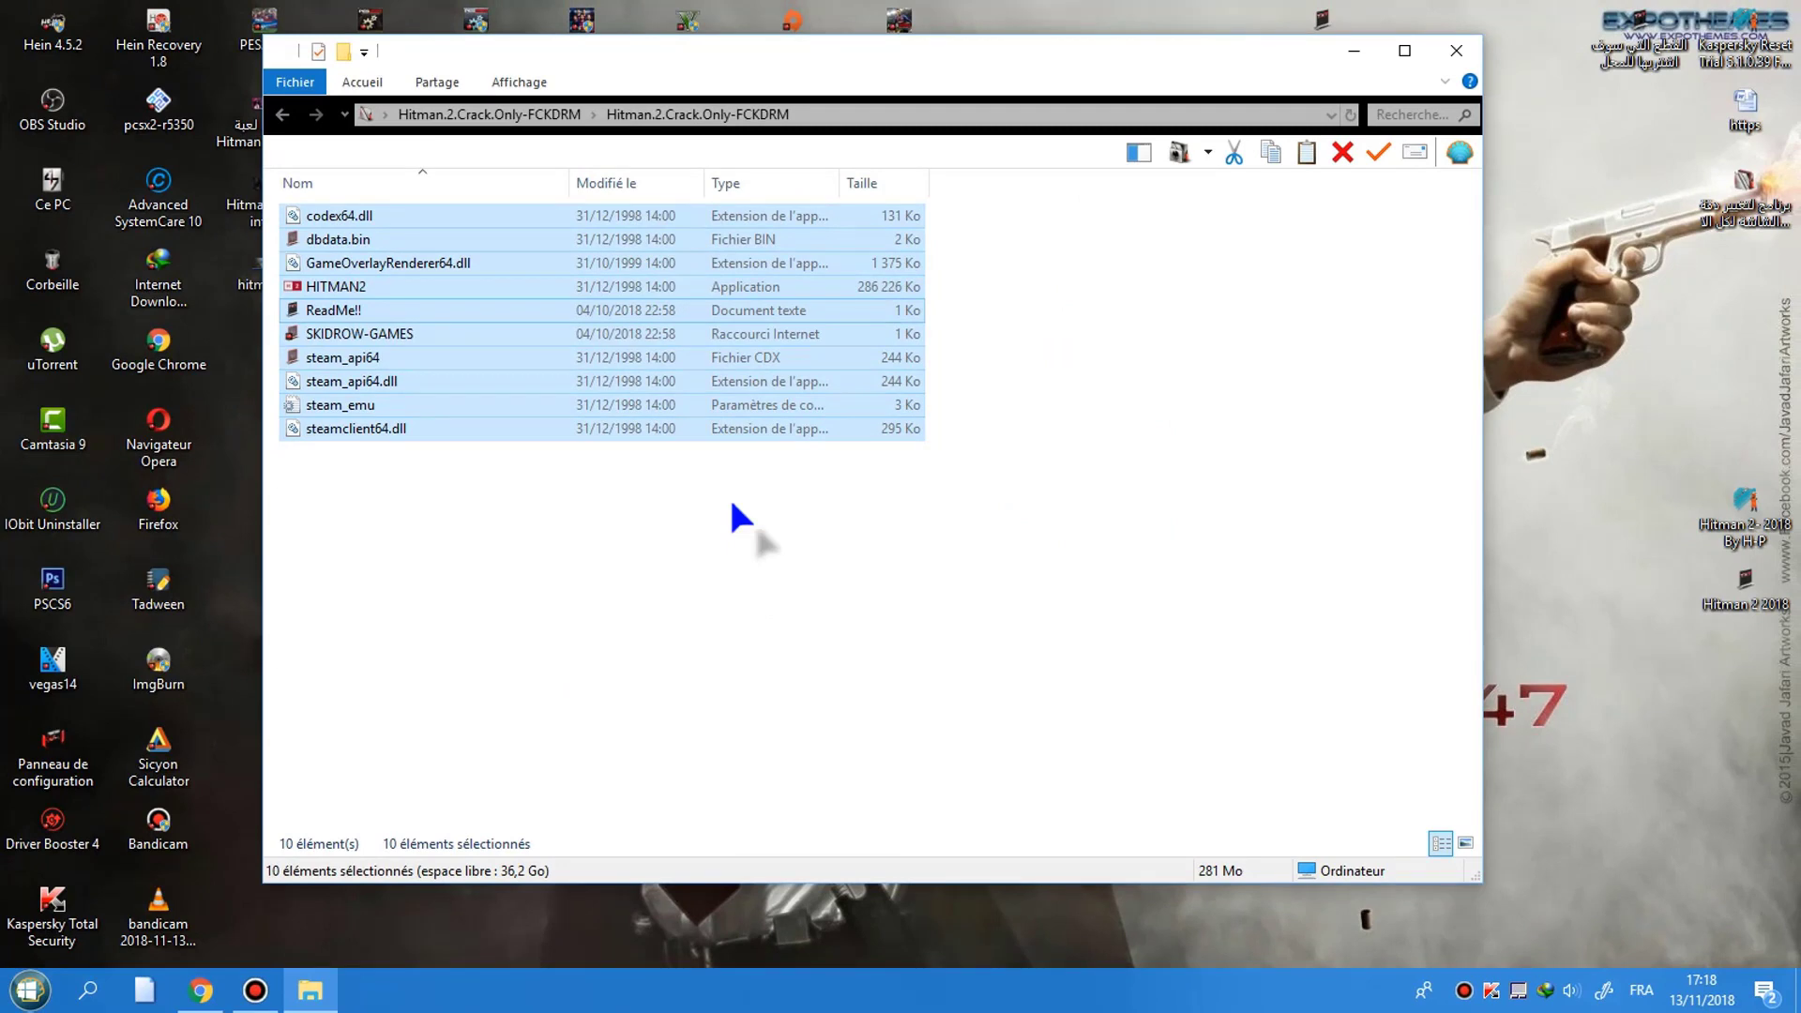
View the actions available for the HITMAN2 application, dismiss them and close the crack folder window.
click(736, 514)
right_click(334, 286)
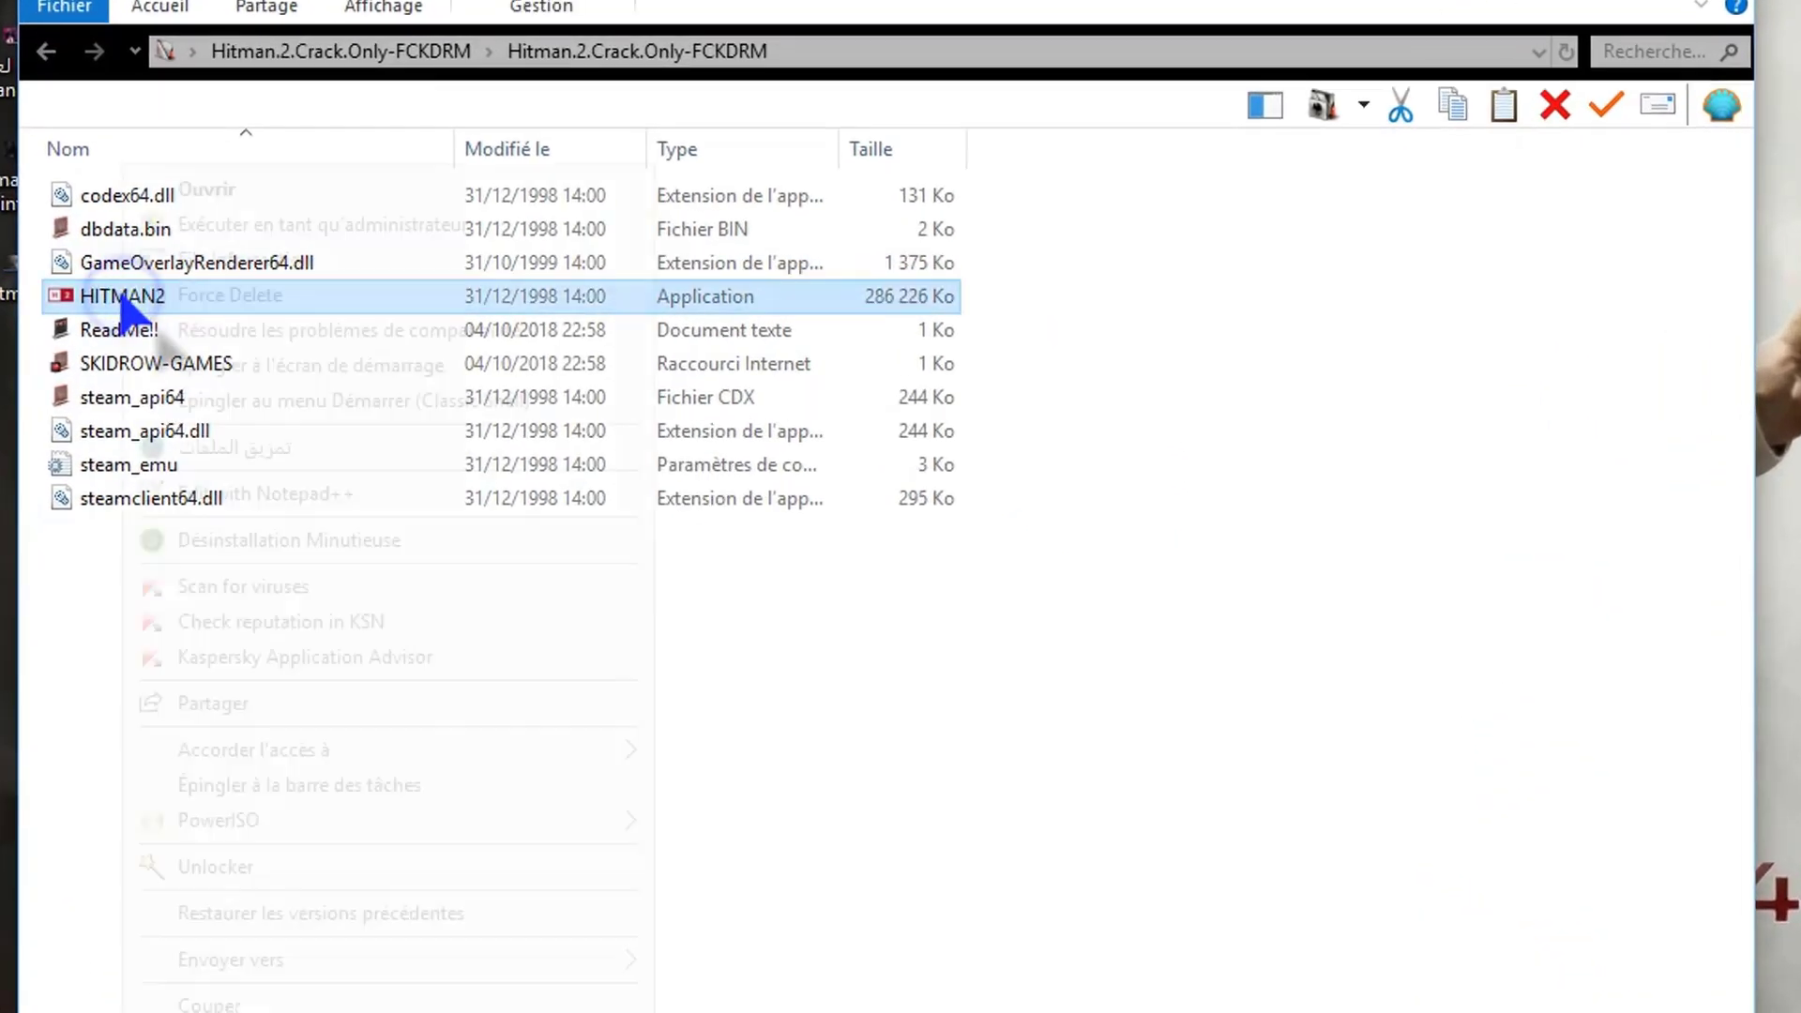
click(1184, 583)
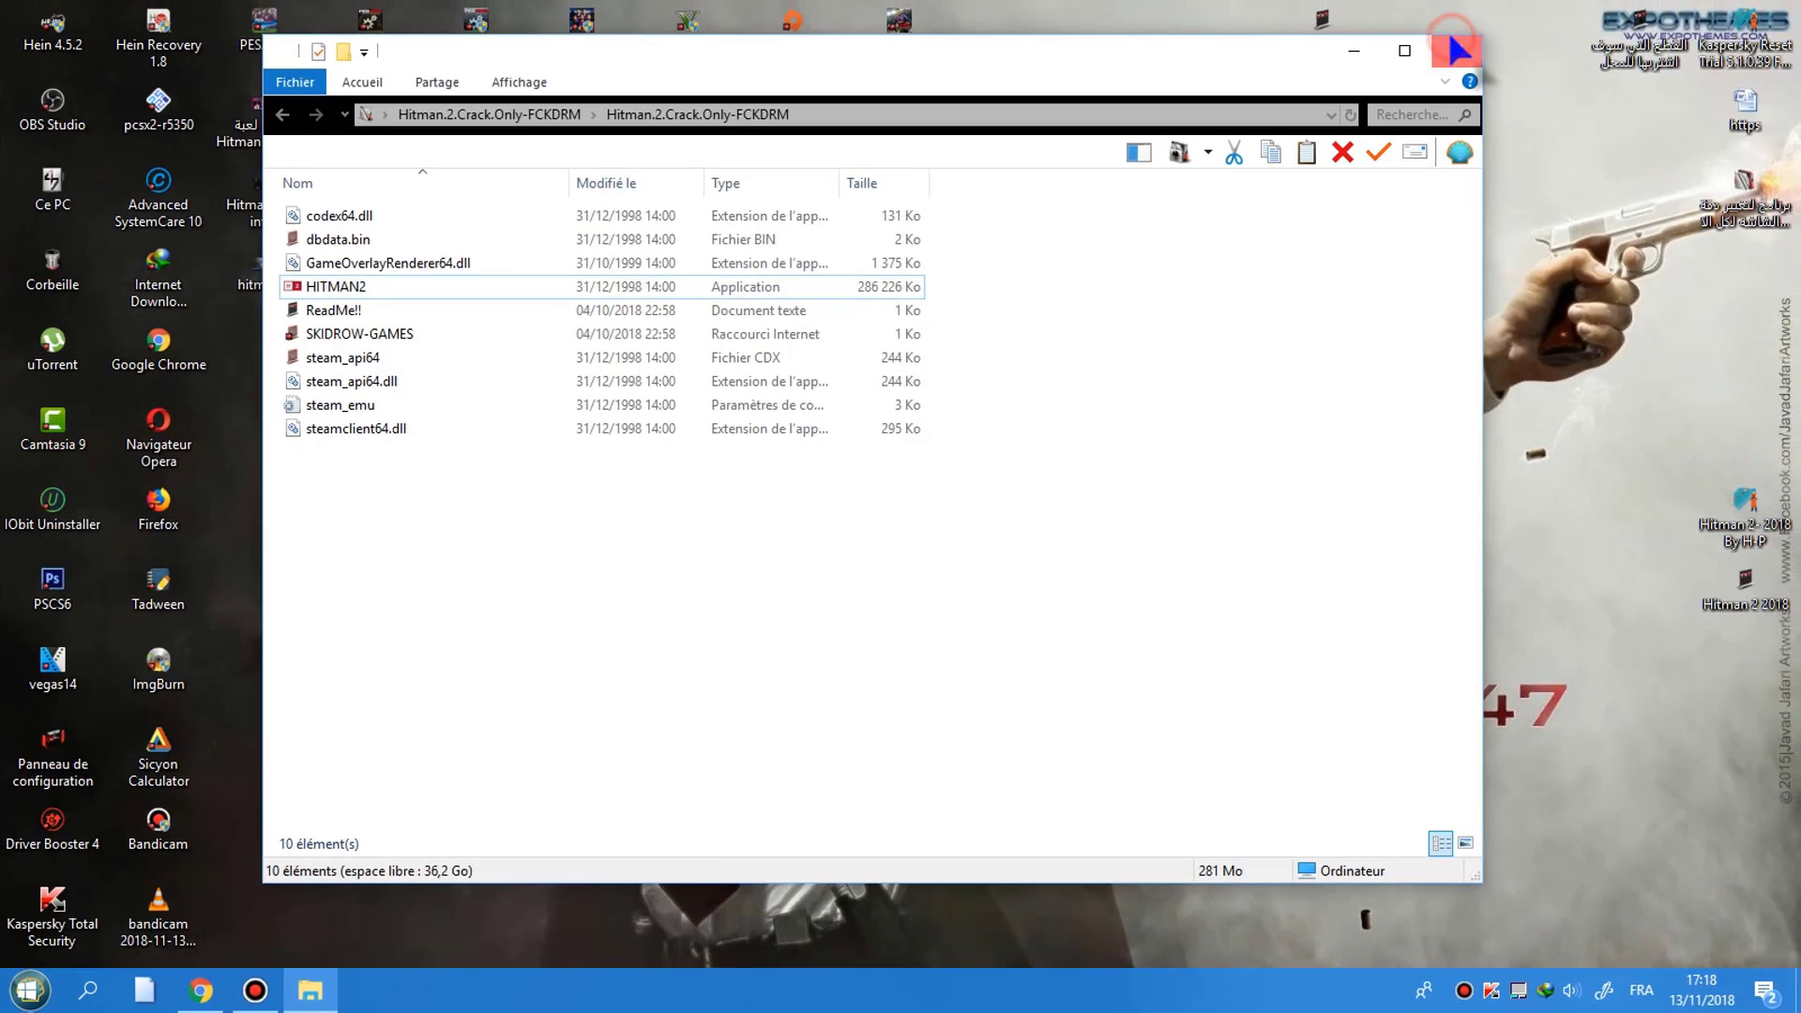
click(1456, 47)
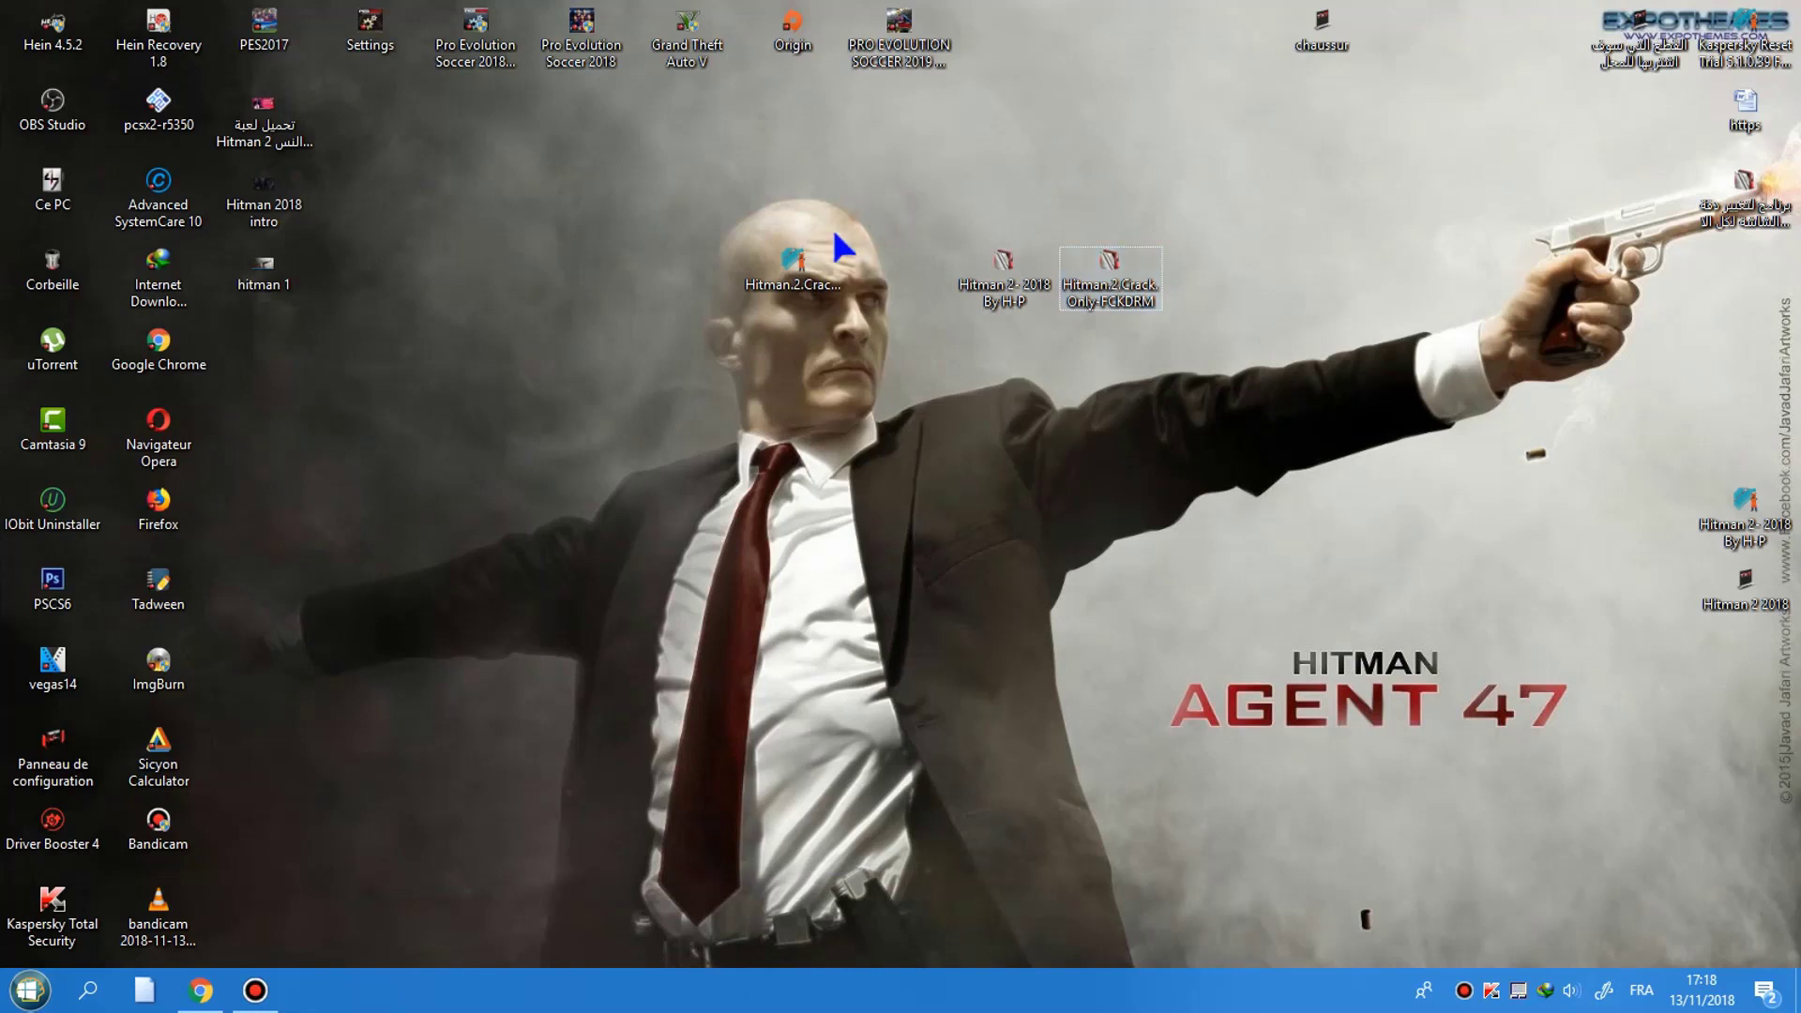
click(878, 194)
drag(864, 234, 656, 376)
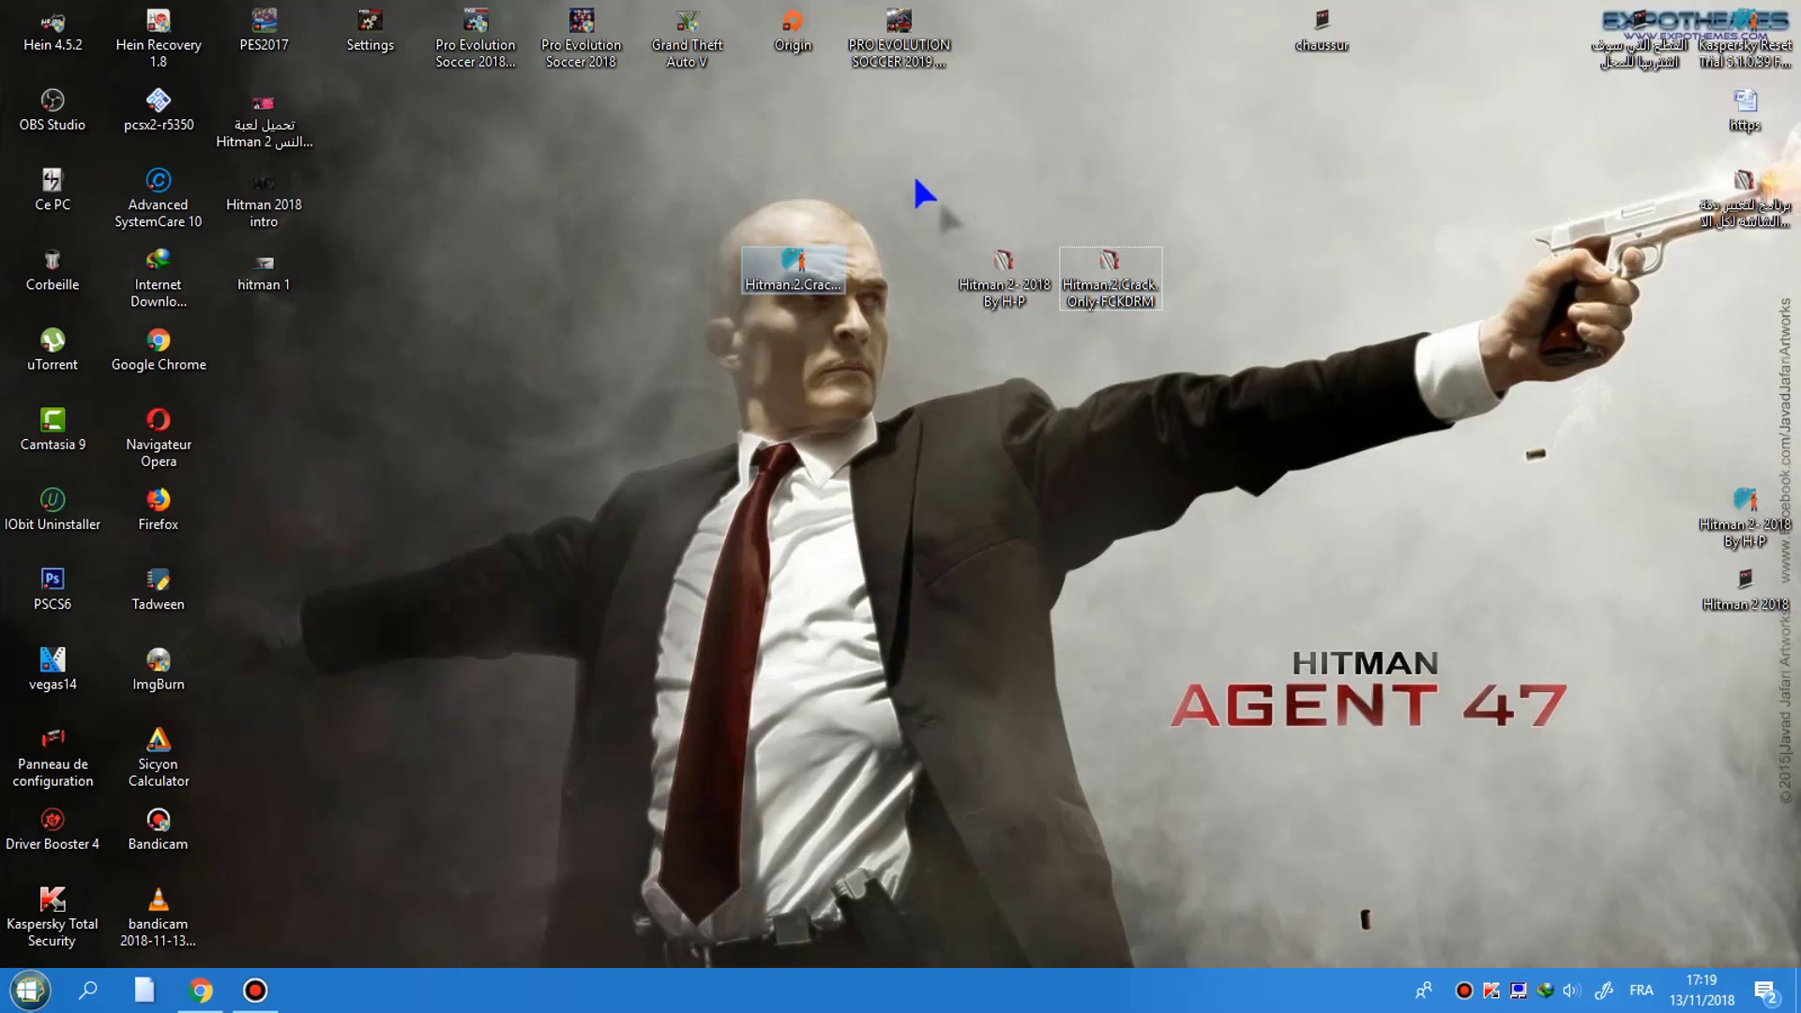
click(1069, 613)
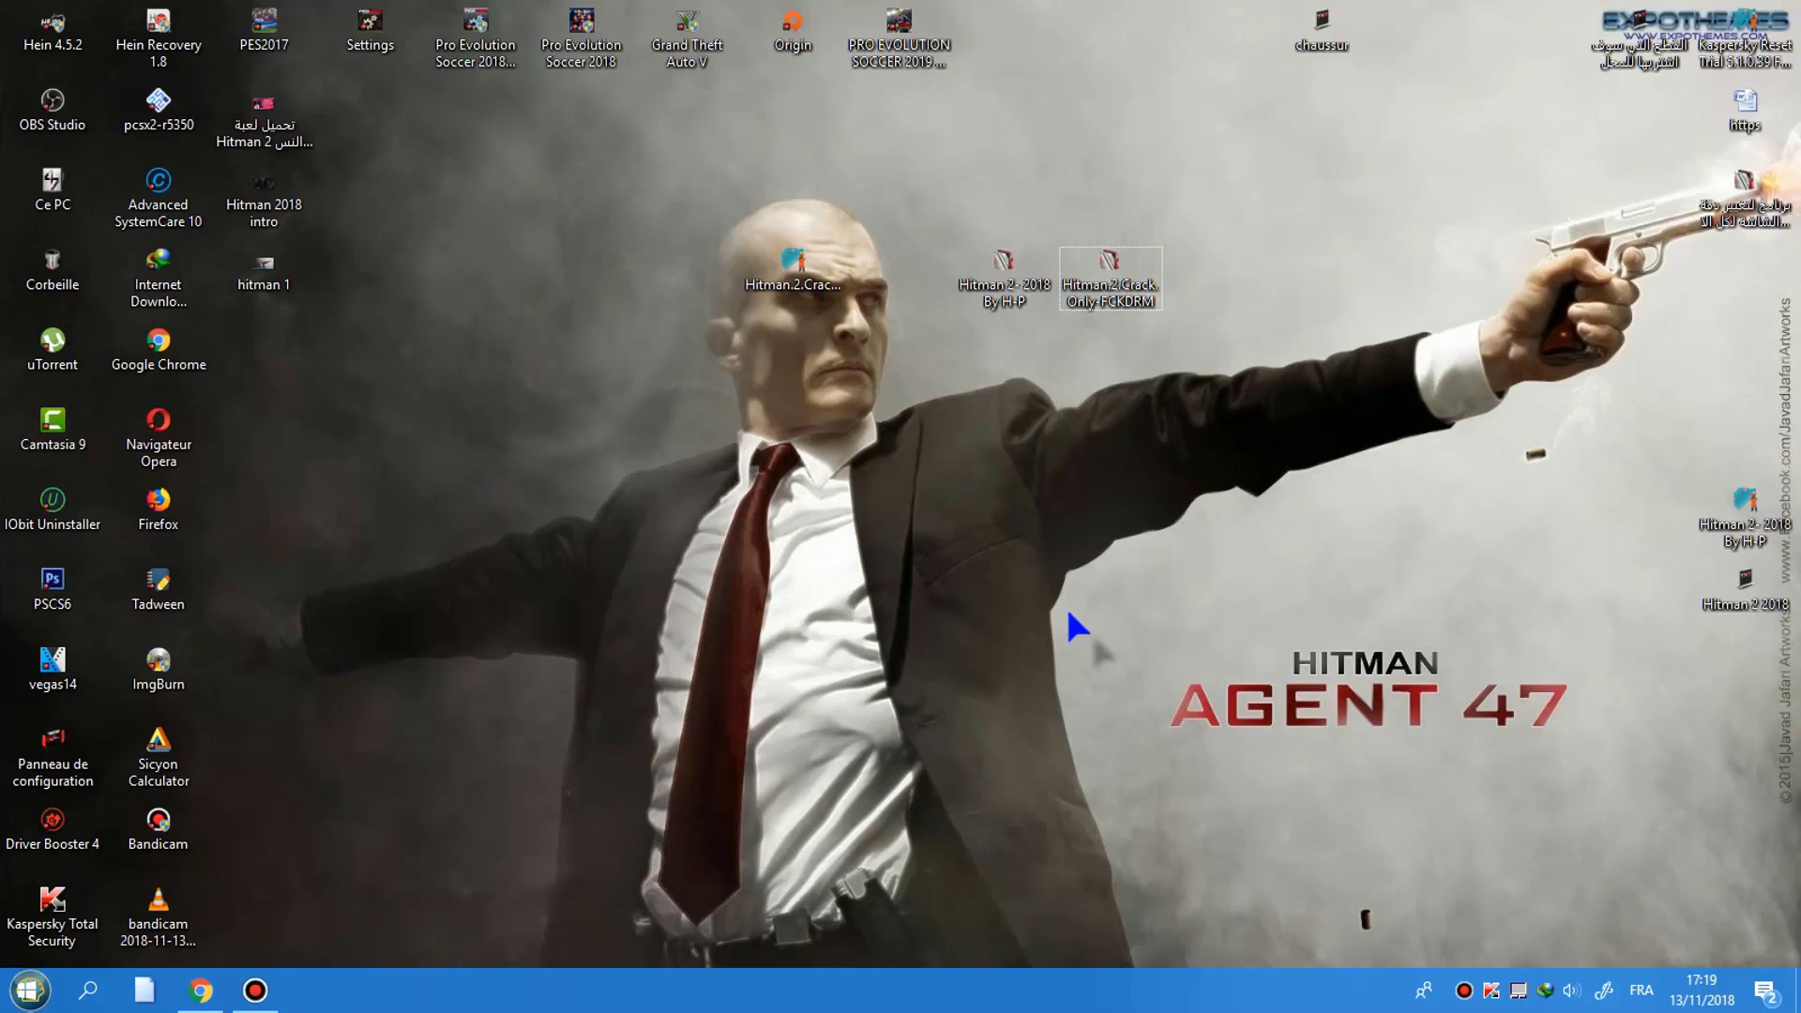